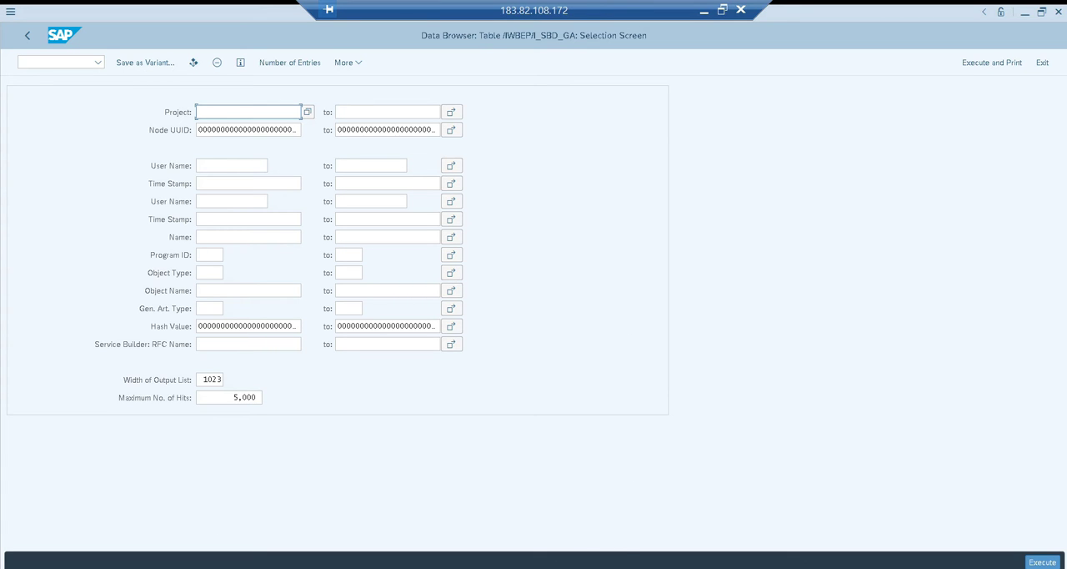
# Switch to the Fiori launchpad in Chrome and launch Create Production Order with the developer tools recording network activity
pyautogui.click(592, 567)
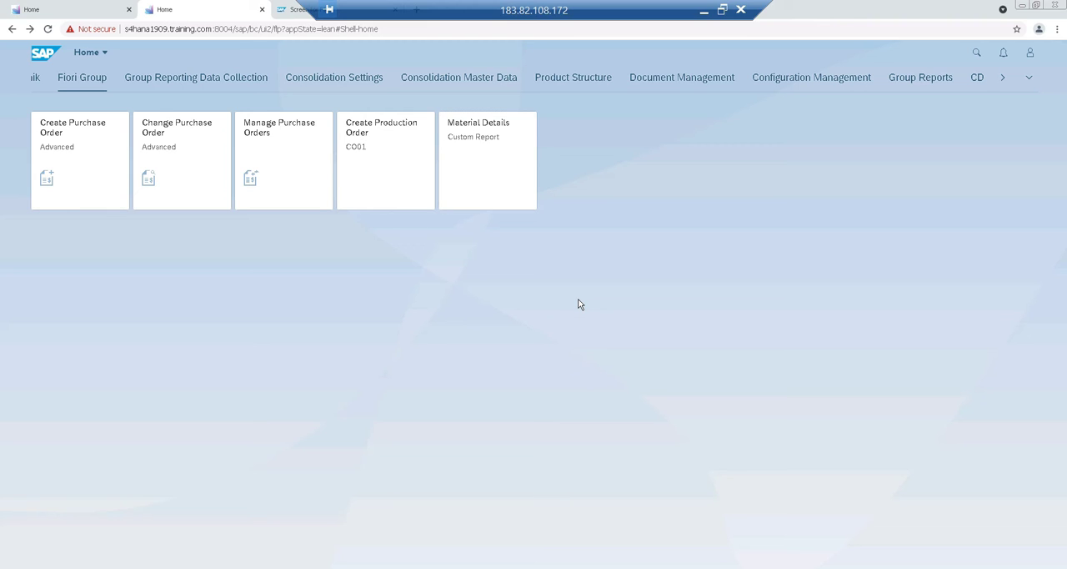
pyautogui.press('F12')
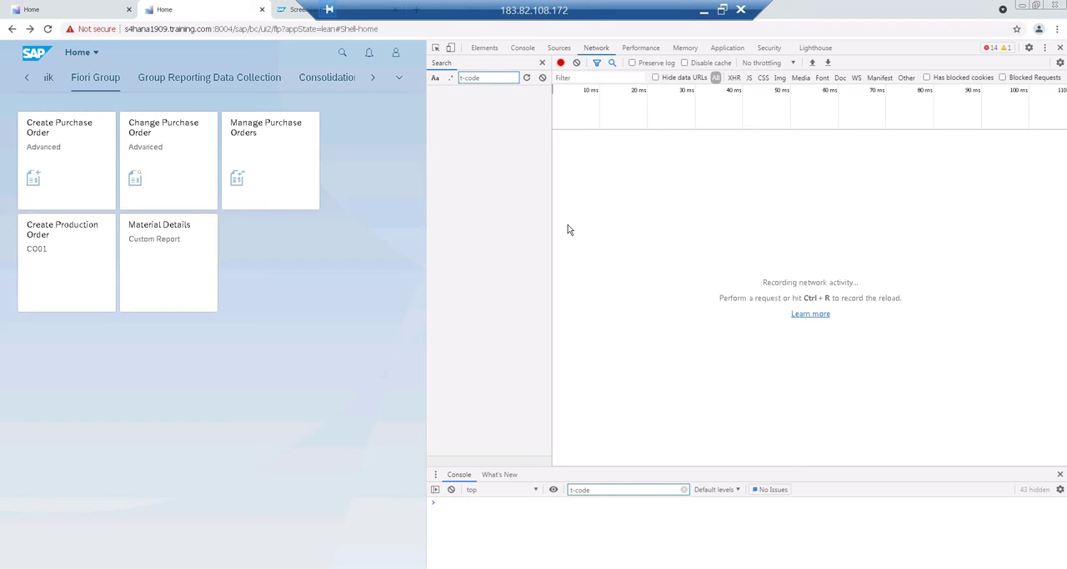
pyautogui.click(60, 265)
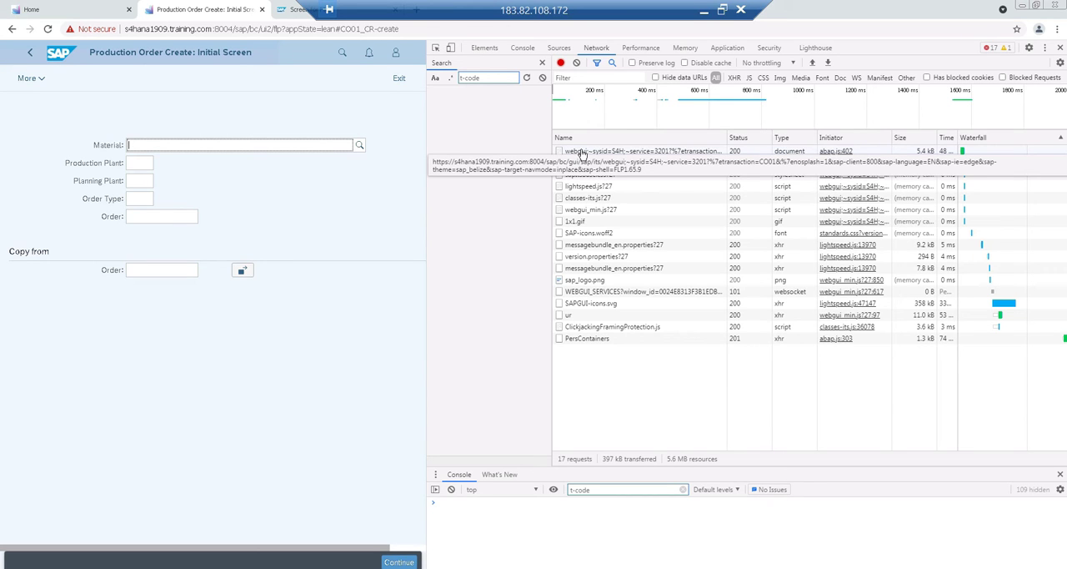
# Inspect the response of the first webgui request to find the transaction code behind Create Production Order
pyautogui.click(582, 153)
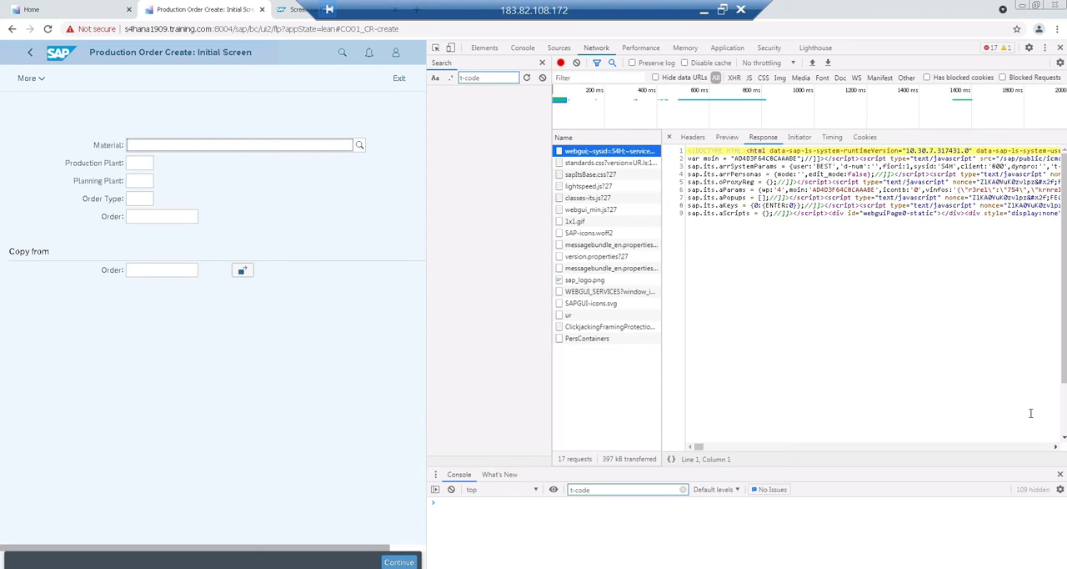
pyautogui.click(1056, 448)
pyautogui.moveTo(1056, 447); pyautogui.dragTo(1055, 448)
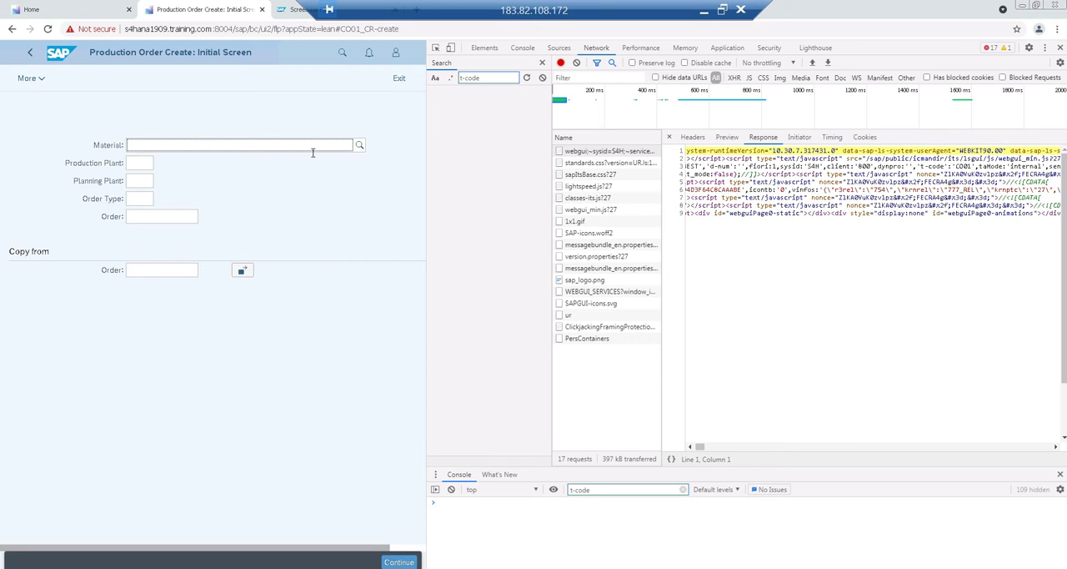
# Return to the launchpad home, launch Material Details and highlight the transaction code in its webgui request's response
pyautogui.click(30, 55)
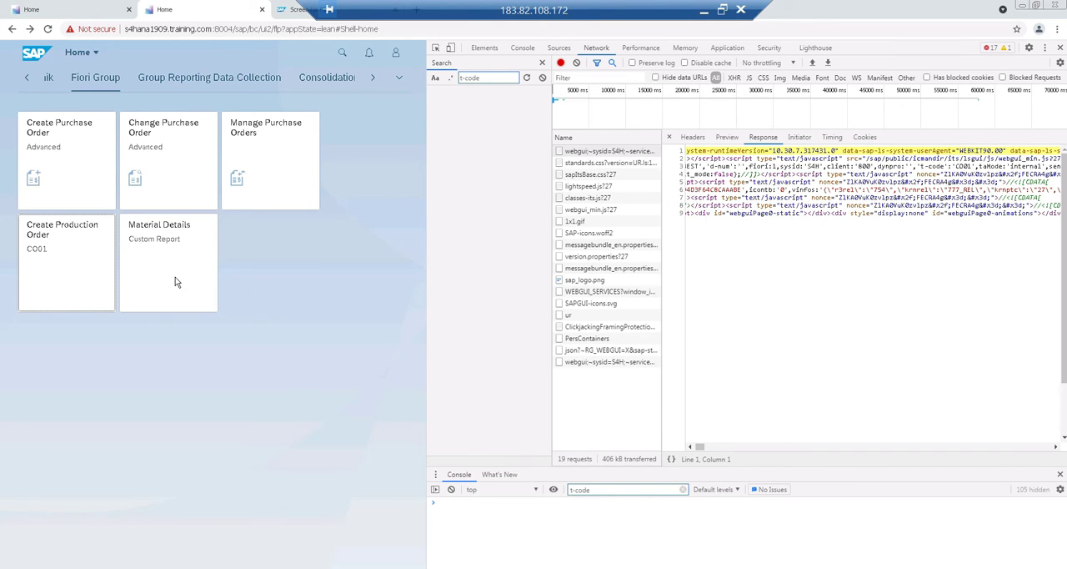
pyautogui.click(154, 255)
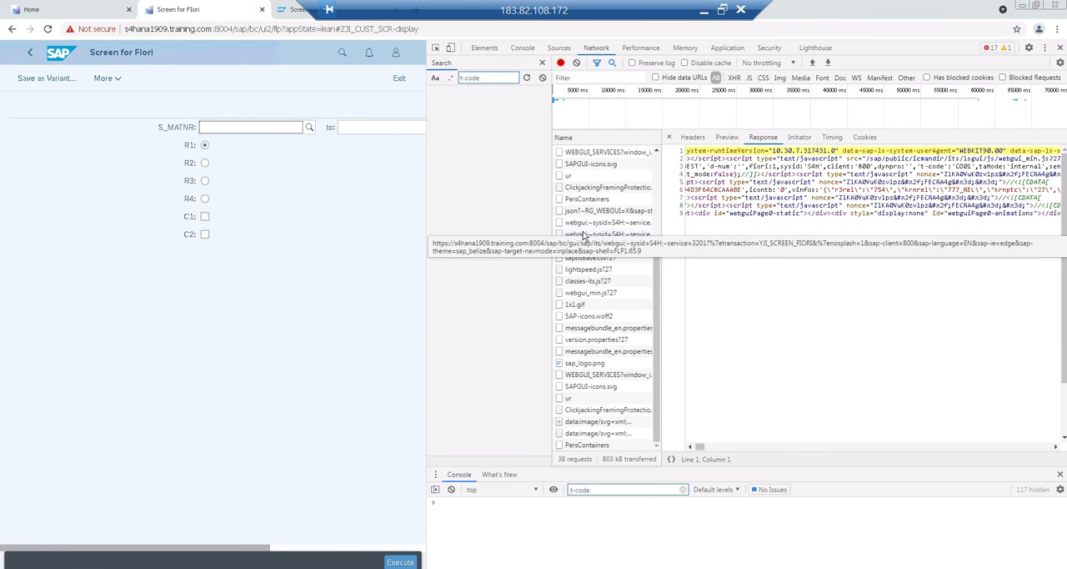
pyautogui.click(584, 236)
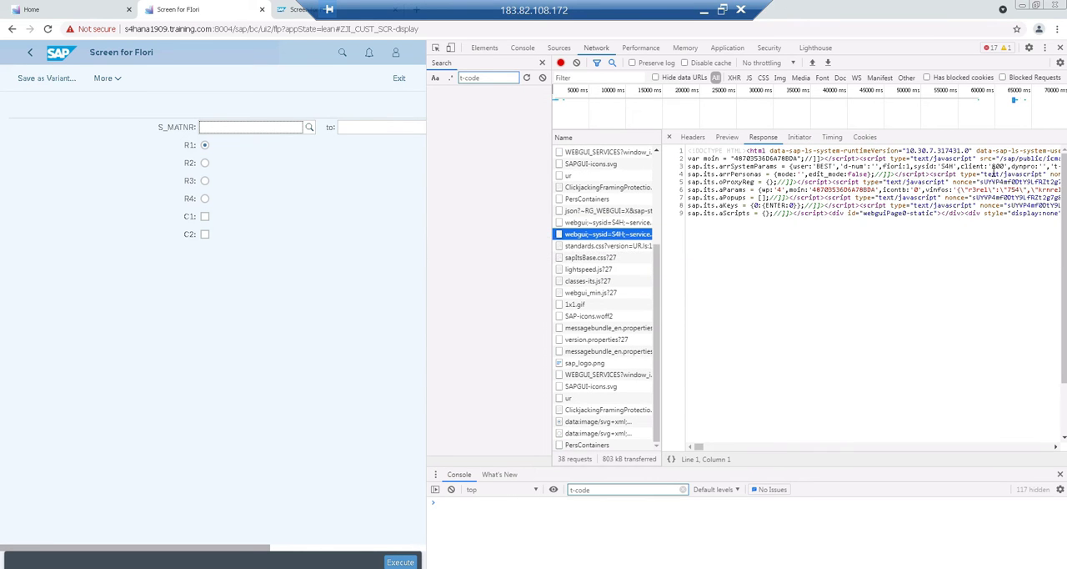
pyautogui.click(1056, 447)
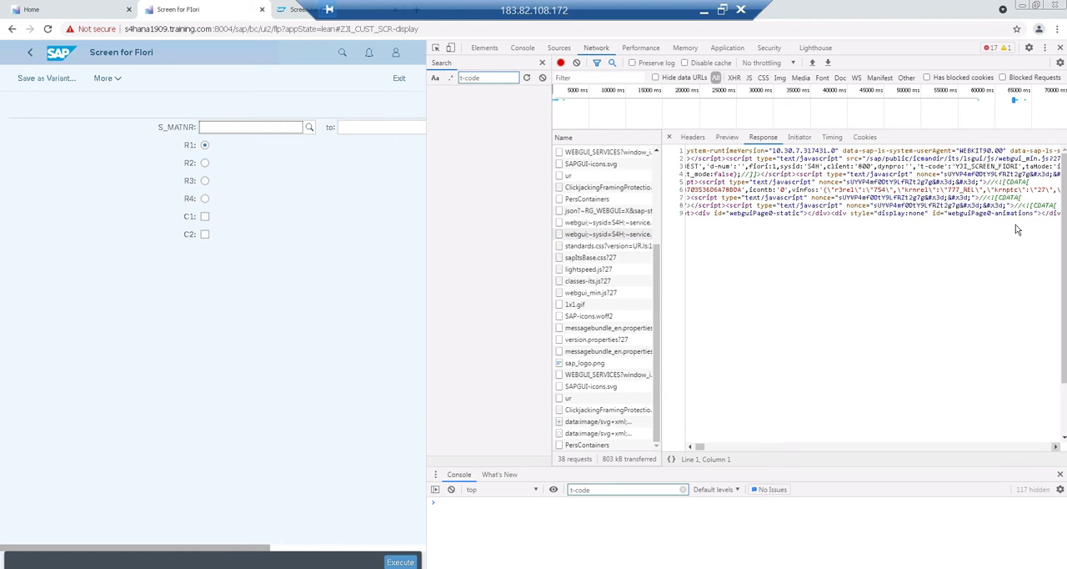
pyautogui.moveTo(955, 166); pyautogui.dragTo(1022, 167)
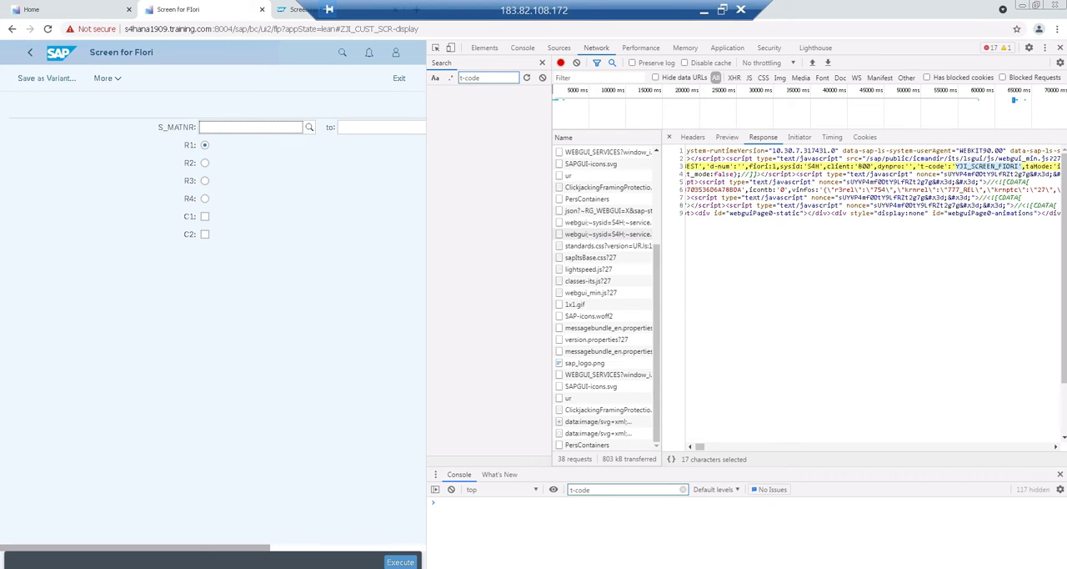
# Switch to the SAP GUI session of report YJI_SCREEN_FIORI and check the transaction code and program in its report transaction
pyautogui.click(190, 568)
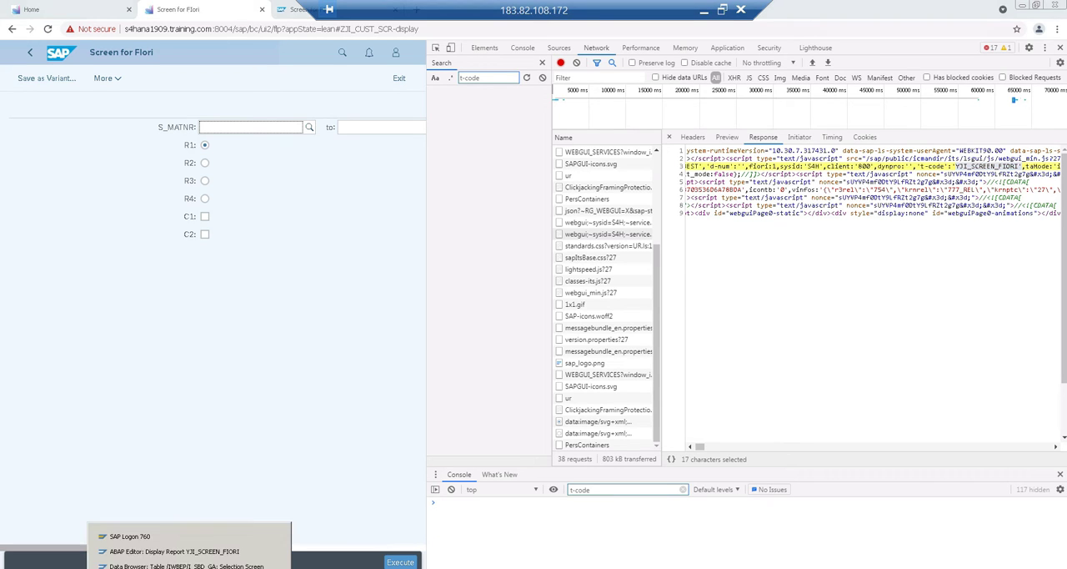
pyautogui.click(179, 551)
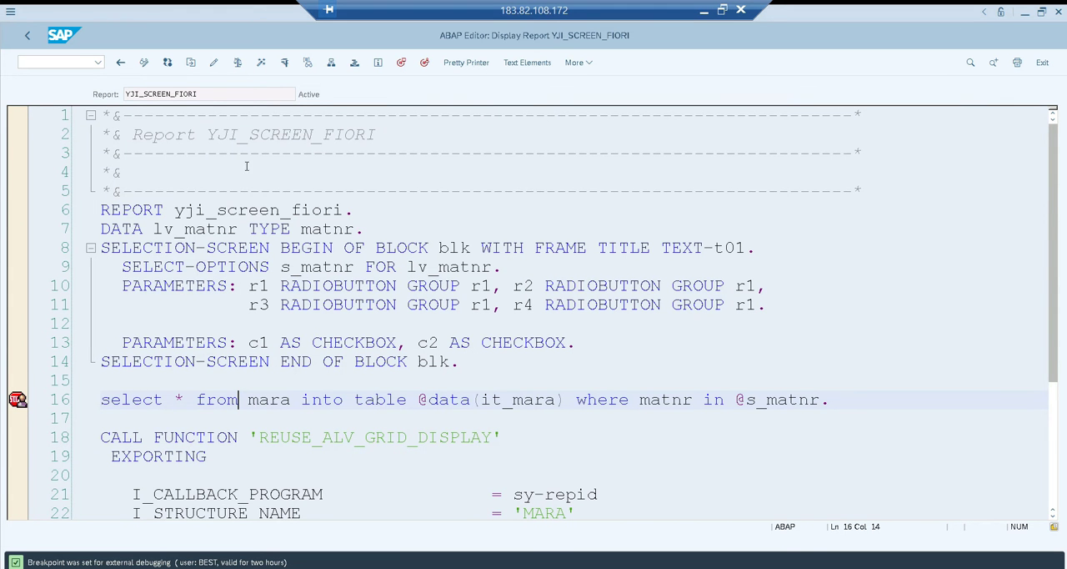
pyautogui.click(26, 38)
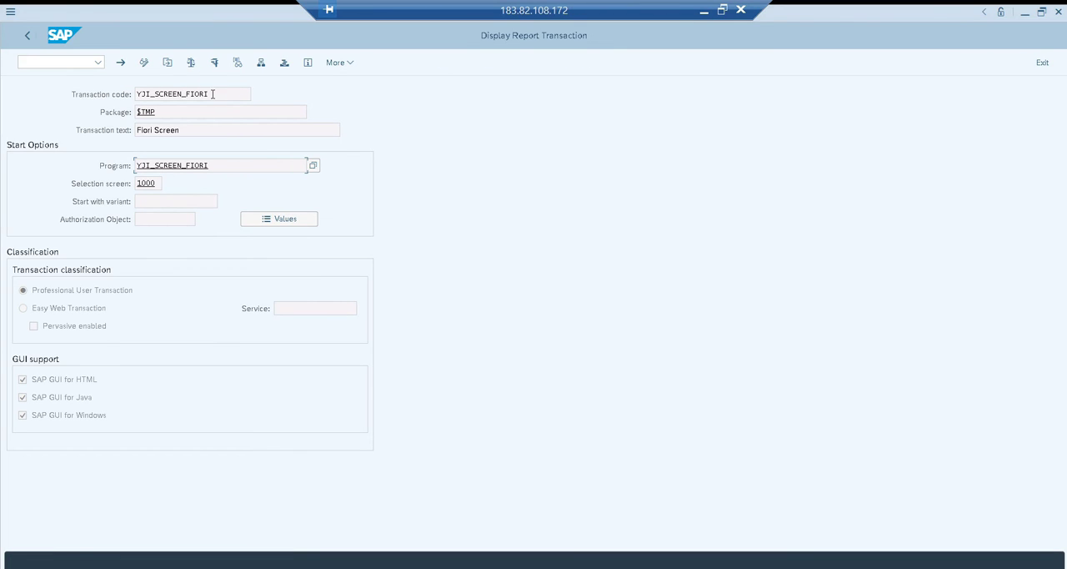
pyautogui.moveTo(216, 89); pyautogui.dragTo(110, 94)
pyautogui.moveTo(218, 166); pyautogui.dragTo(102, 159)
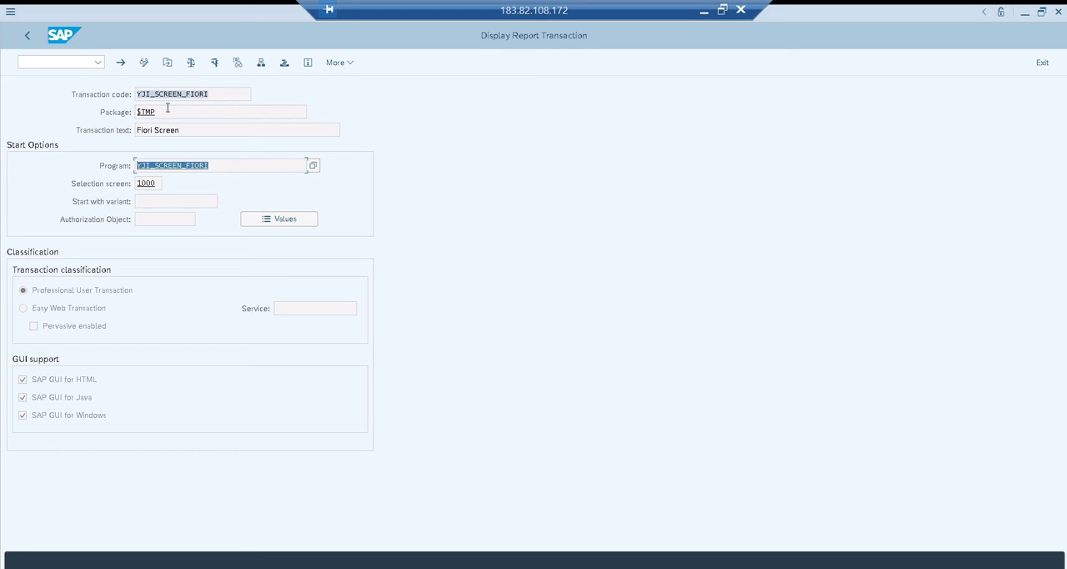
# Open the transaction's program source and examine the select statement on line 16 and the selection-screen parameters
pyautogui.doubleClick(158, 166)
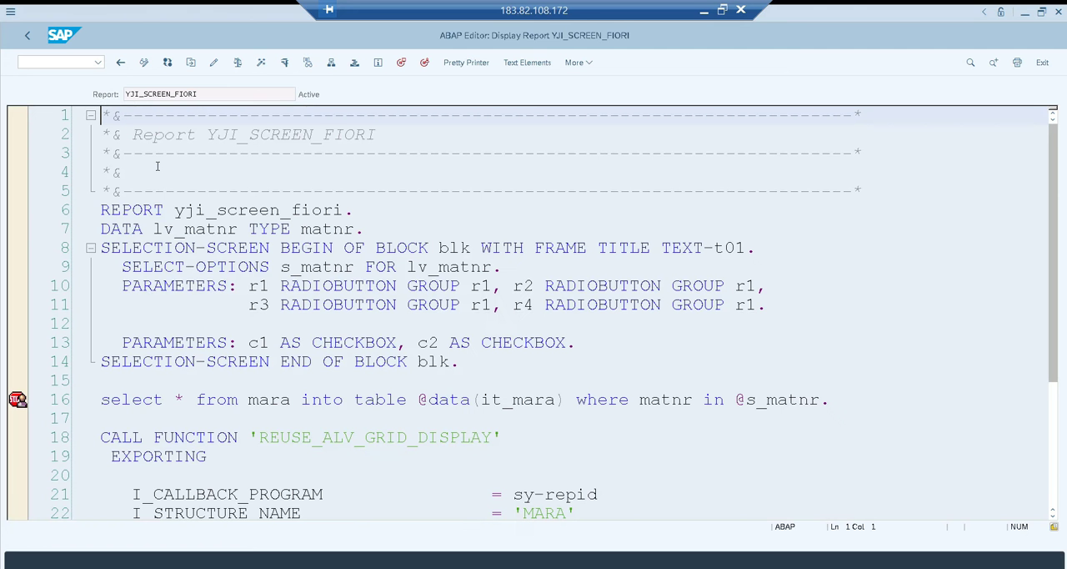
pyautogui.click(240, 399)
pyautogui.moveTo(240, 399); pyautogui.dragTo(743, 402)
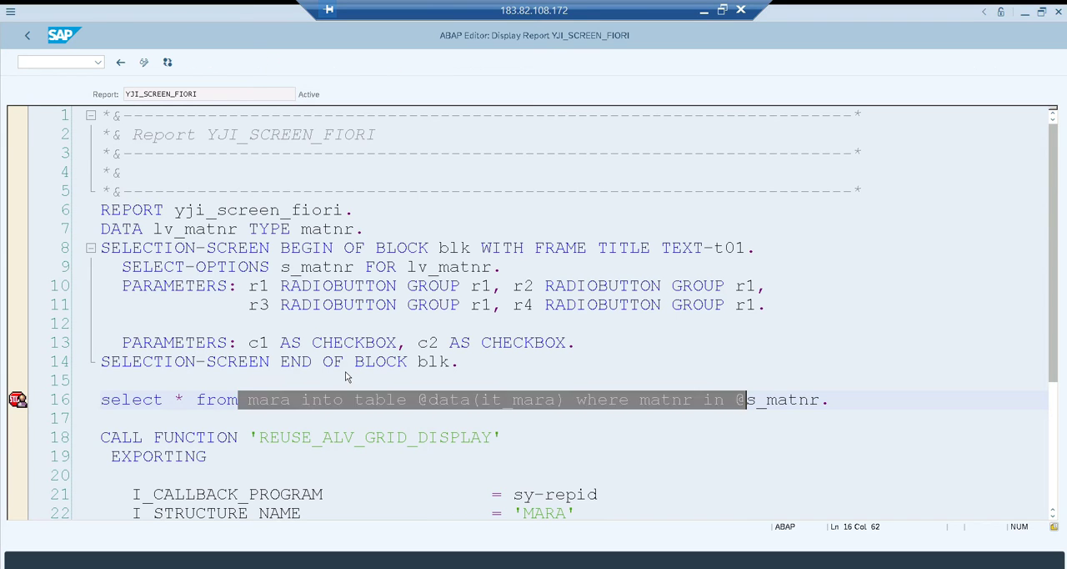
pyautogui.moveTo(472, 365); pyautogui.dragTo(227, 342)
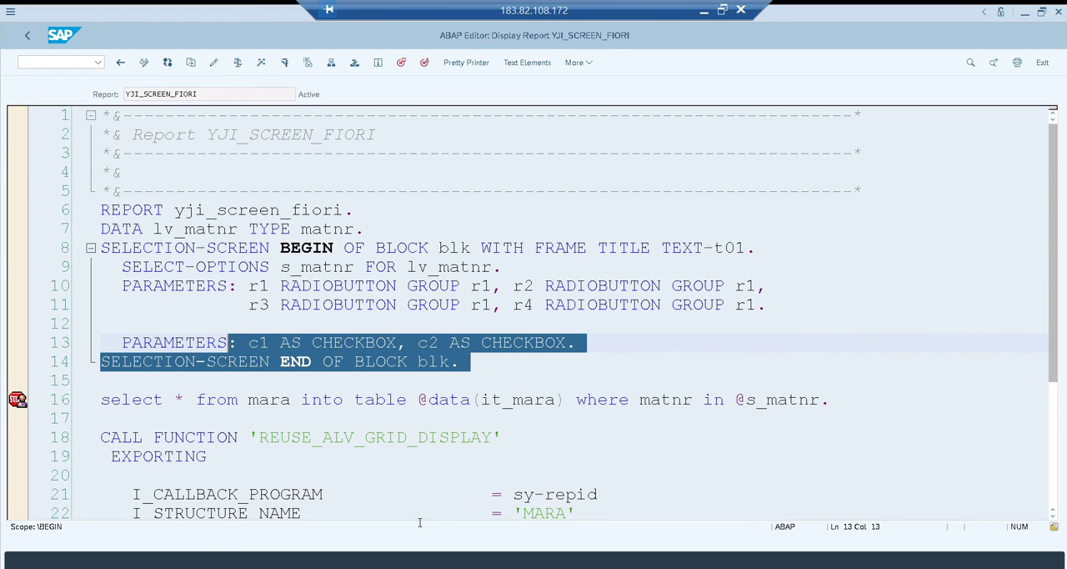
# Back in Chrome, execute the Material Details report with option R2 and switch to the ABAP Debugger session
pyautogui.hotkey('alt', 'Tab')
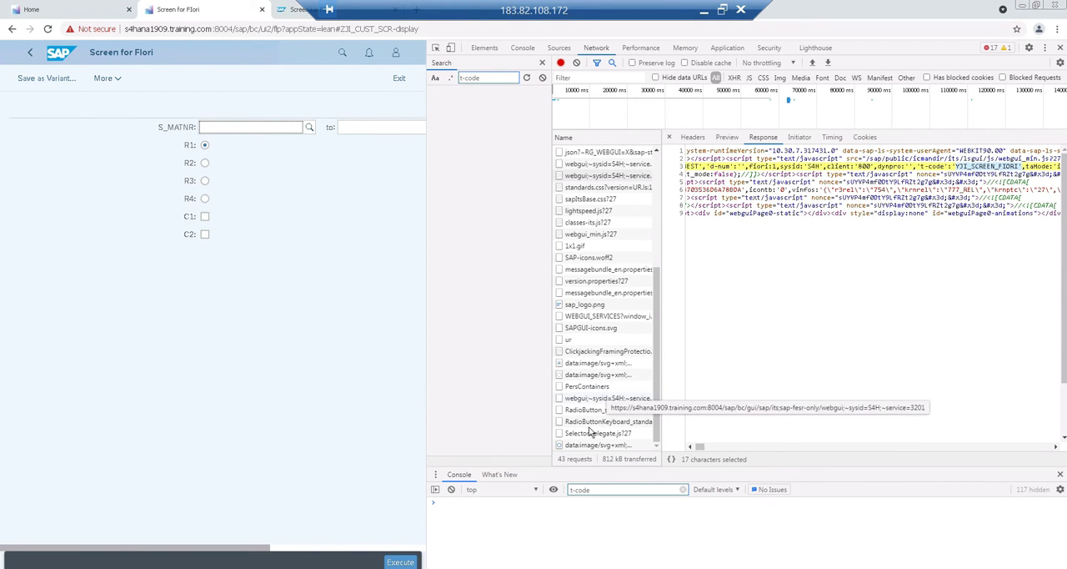
pyautogui.click(99, 162)
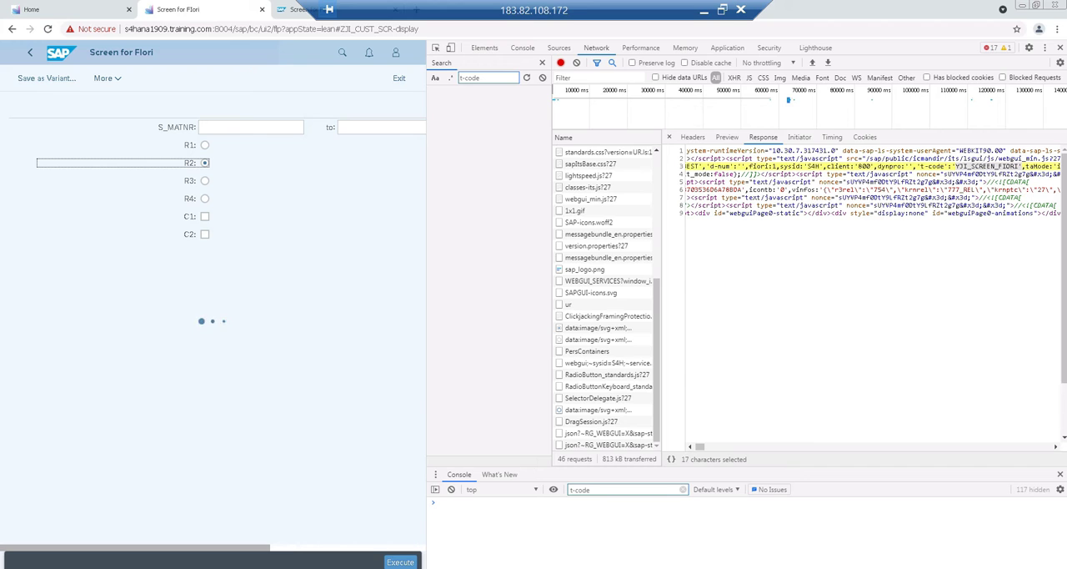
pyautogui.click(189, 568)
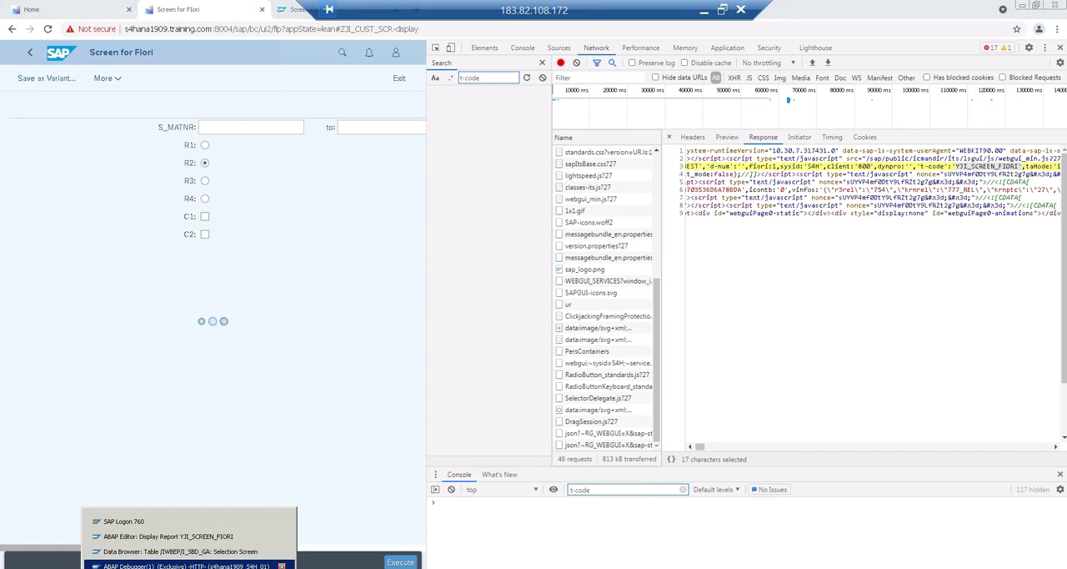
pyautogui.click(181, 566)
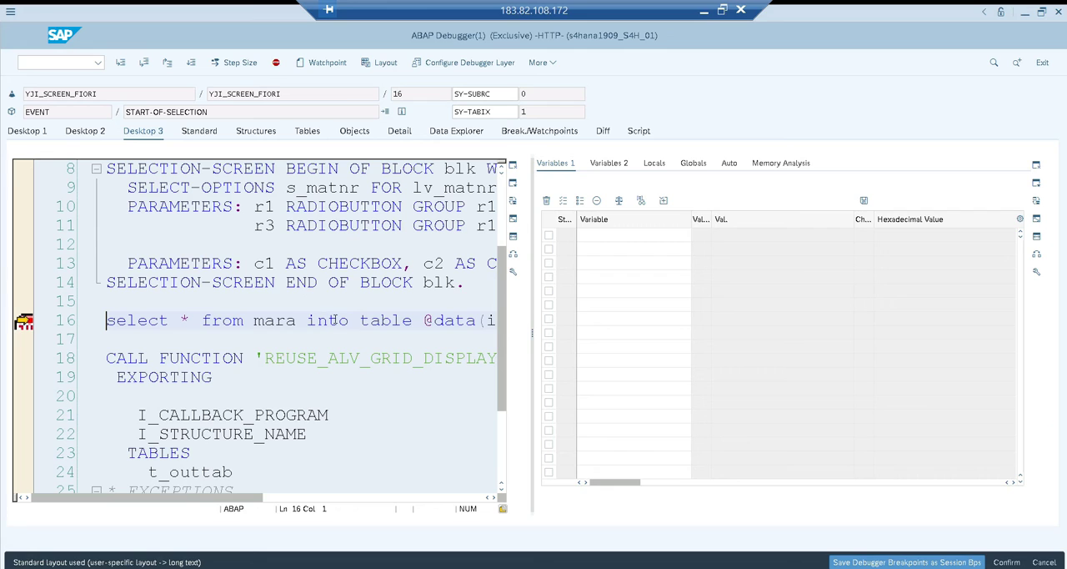
# Display the IT_MARA variable in the debugger, step past the select on mara and resume execution
pyautogui.doubleClick(492, 321)
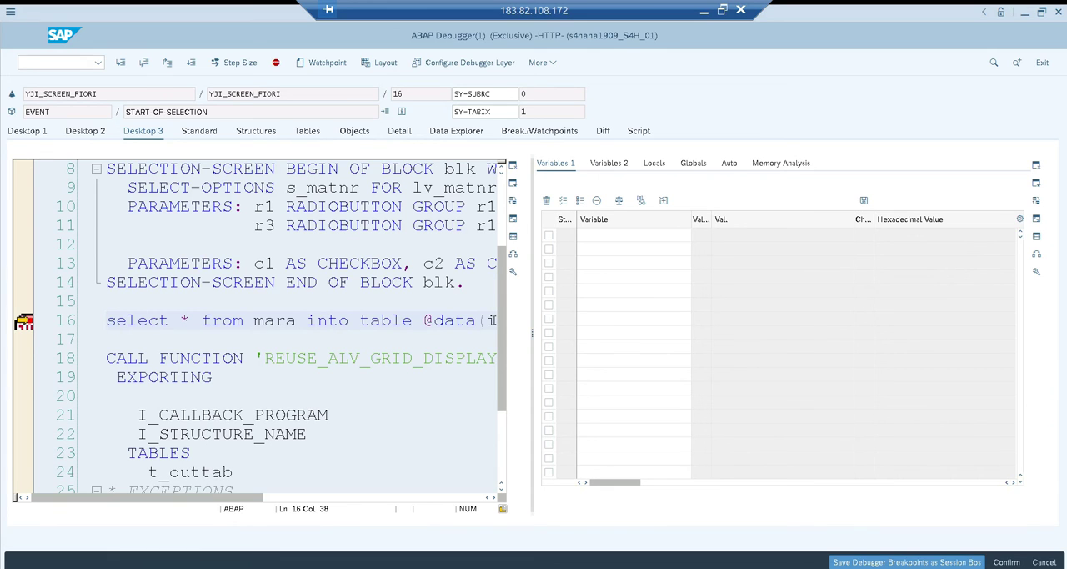
pyautogui.press('F5')
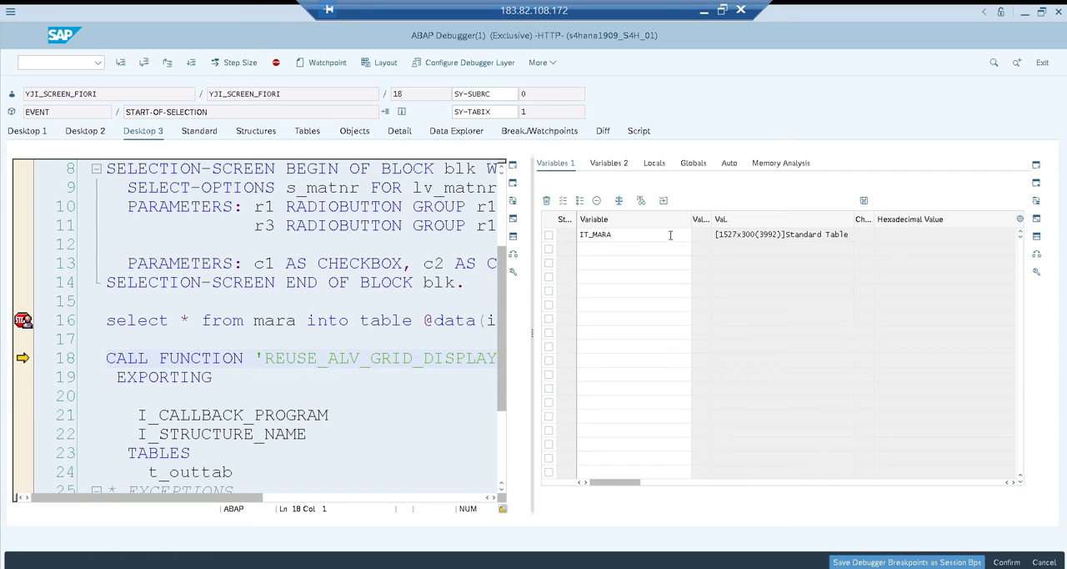
pyautogui.press('F8')
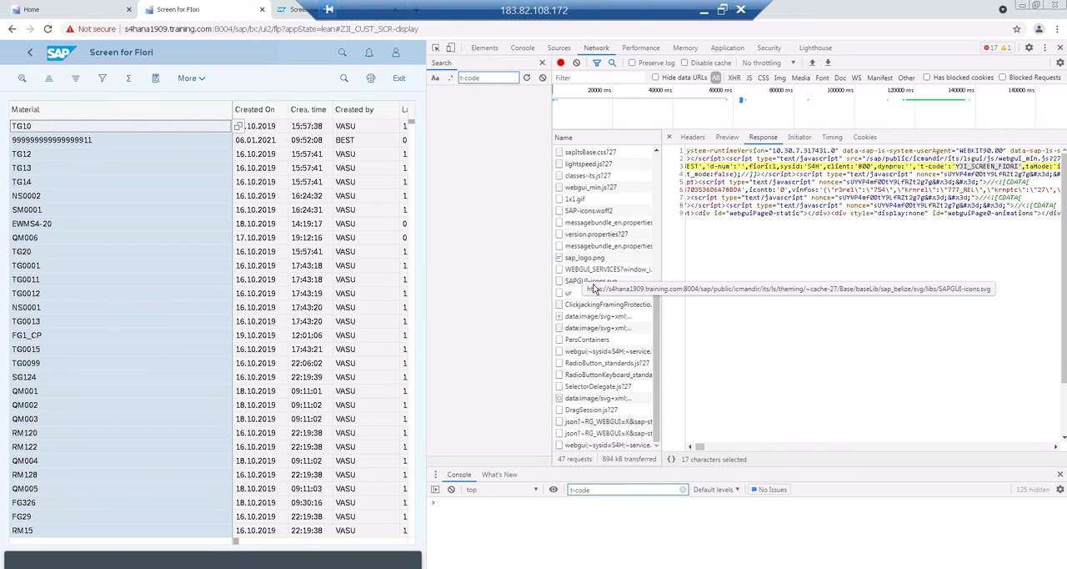
# Close the developer tools and leave the material report for the launchpad home page, discarding unsaved data
pyautogui.press('F12')
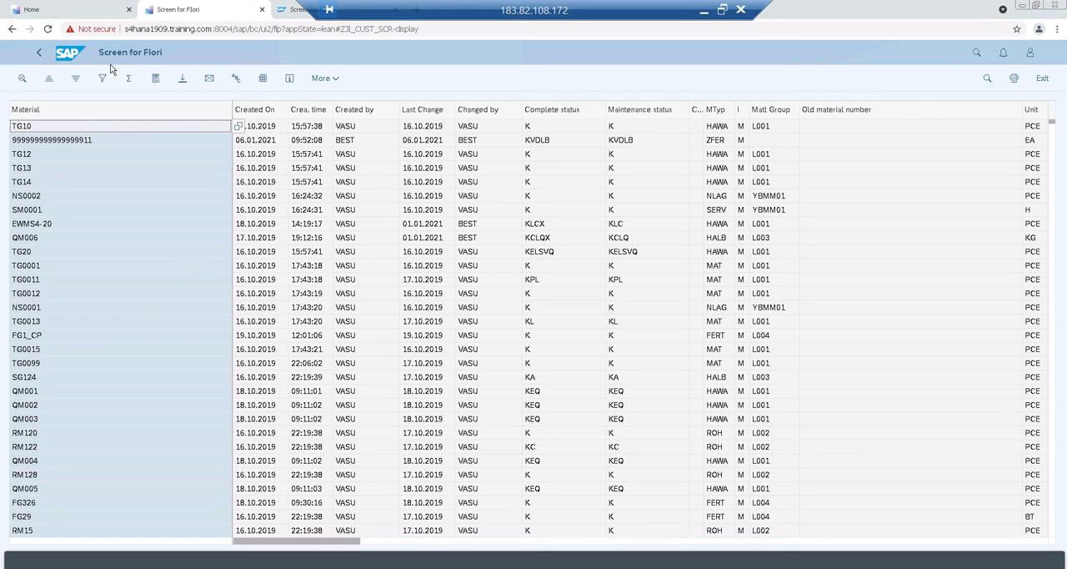
pyautogui.click(40, 54)
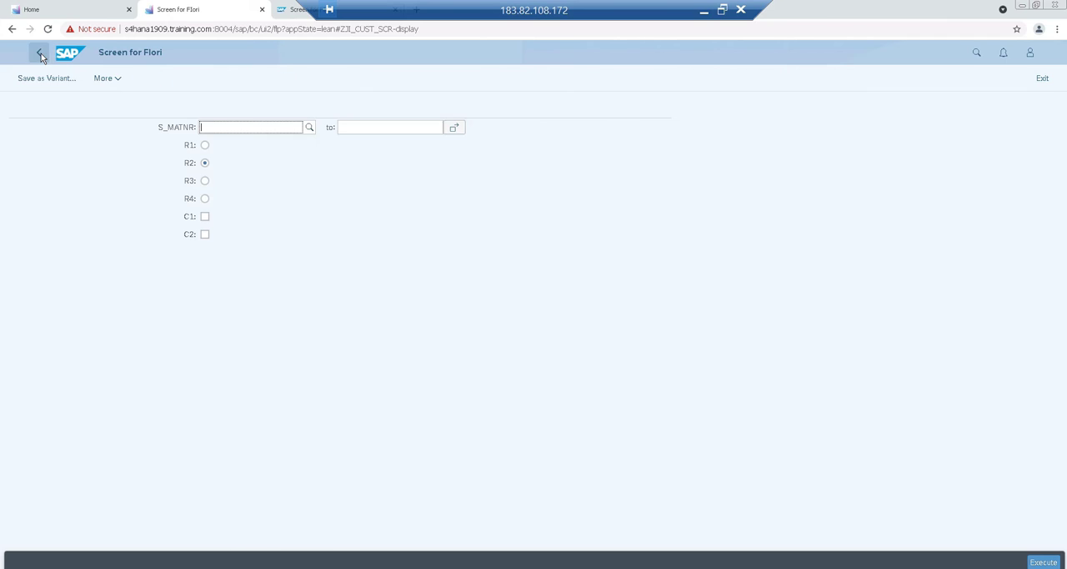
pyautogui.click(39, 54)
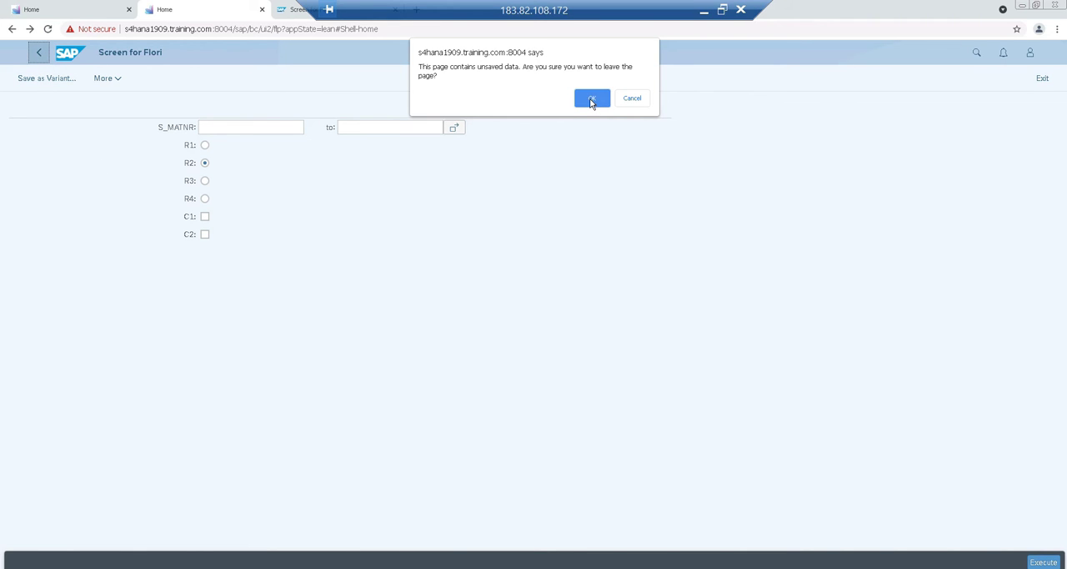
pyautogui.click(591, 99)
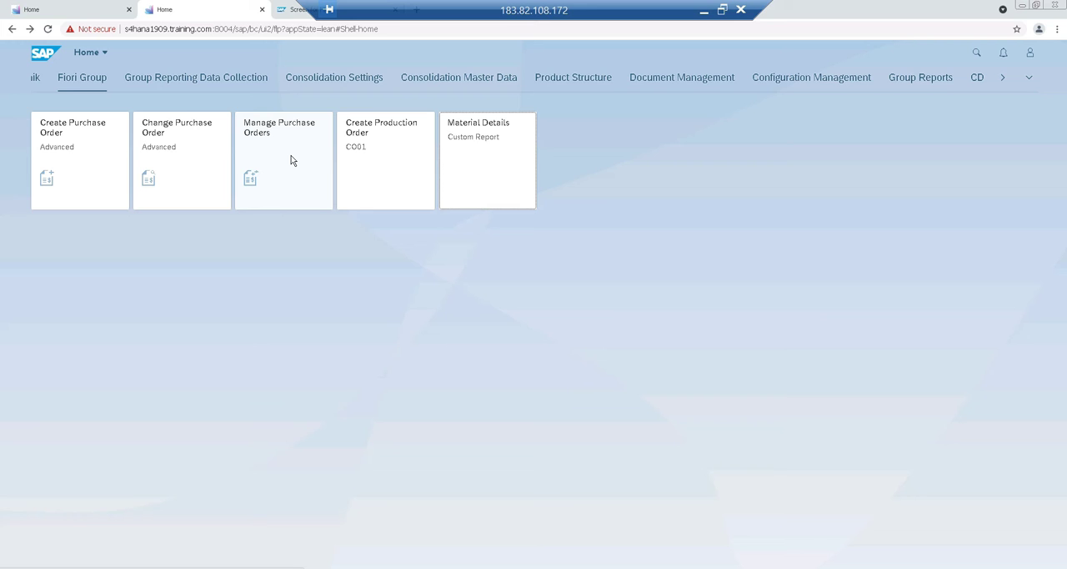
# Launch Manage Purchase Orders with the developer tools open and clear its Company Code filter
pyautogui.press('F12')
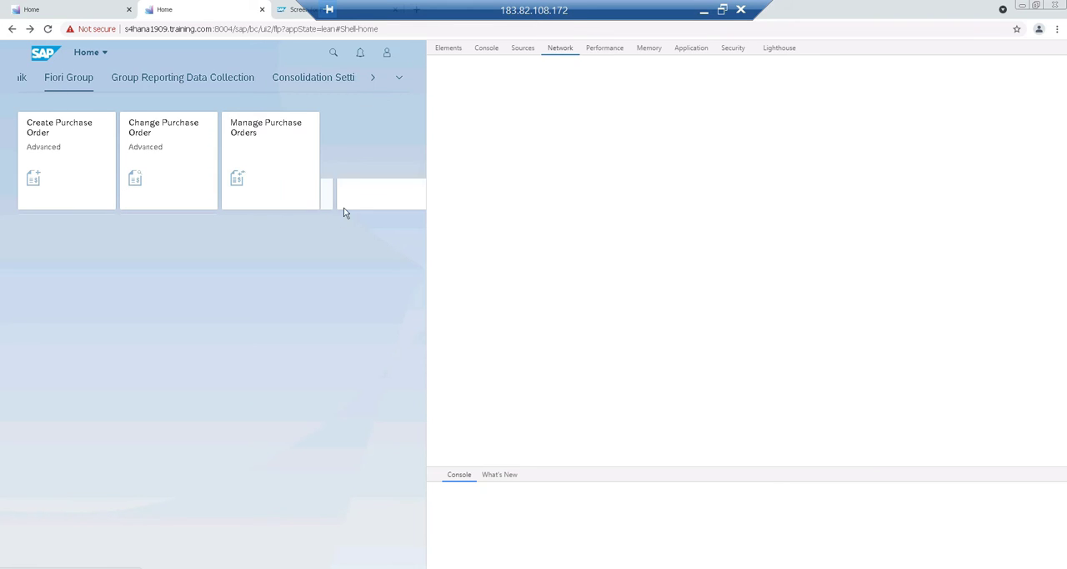
pyautogui.click(266, 160)
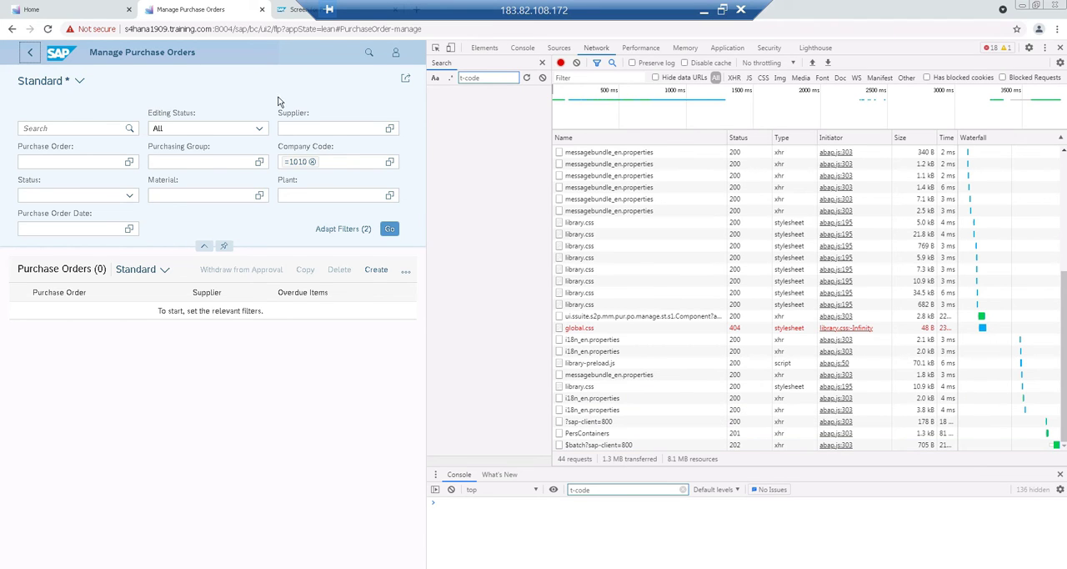
pyautogui.click(313, 162)
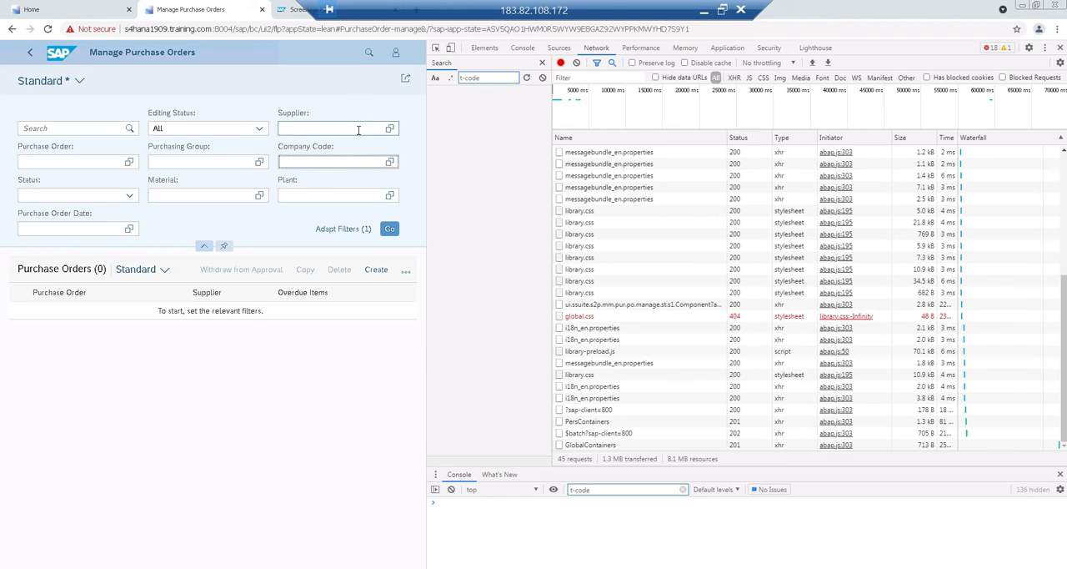
pyautogui.click(349, 127)
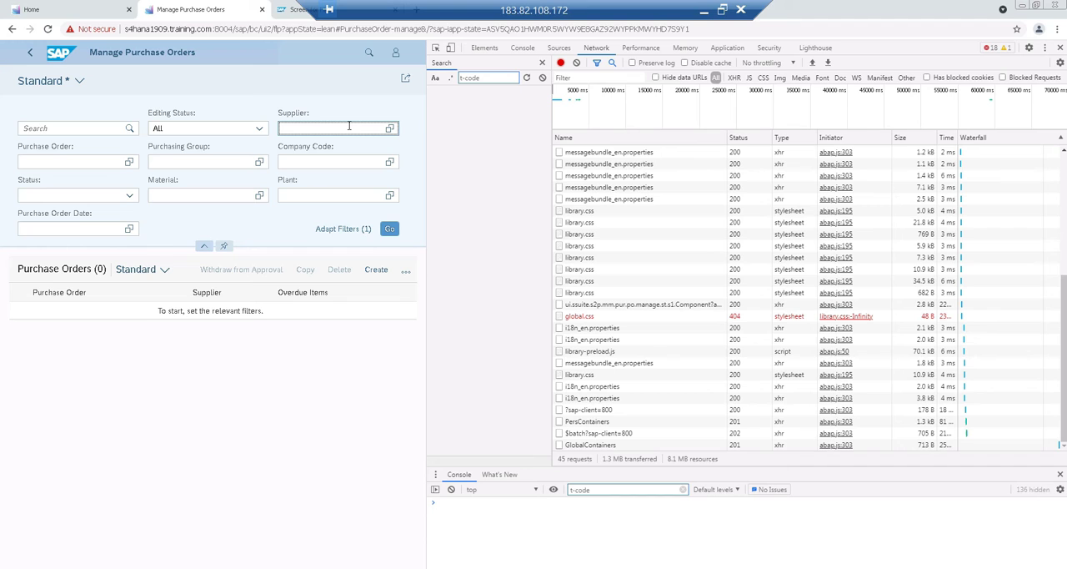
# Copy the whole response of the MM_PUR_PO_MAINT_V2_SRV $batch request into a new Notepad document
pyautogui.click(601, 434)
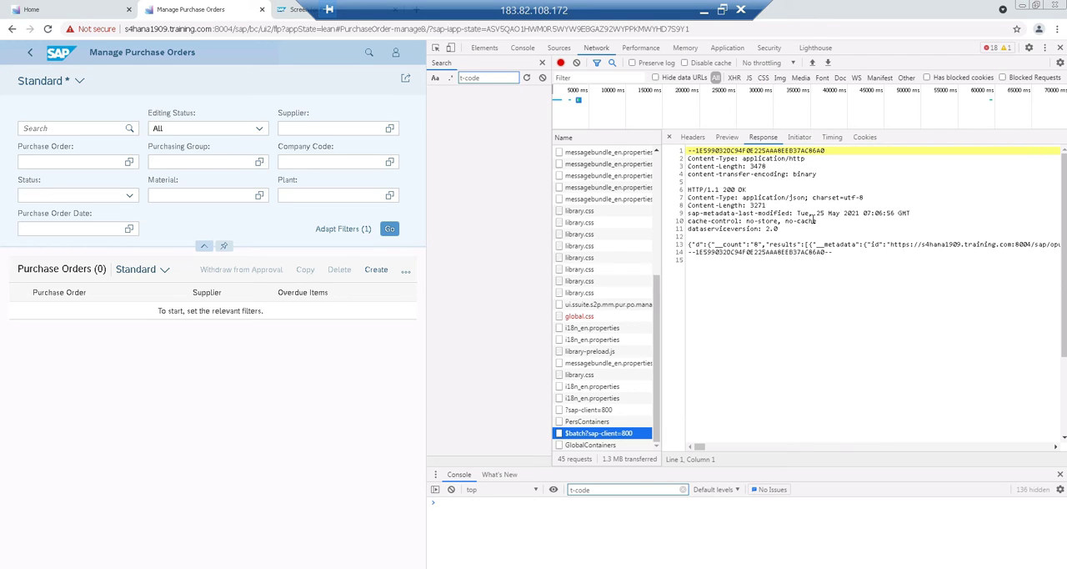
pyautogui.click(799, 271)
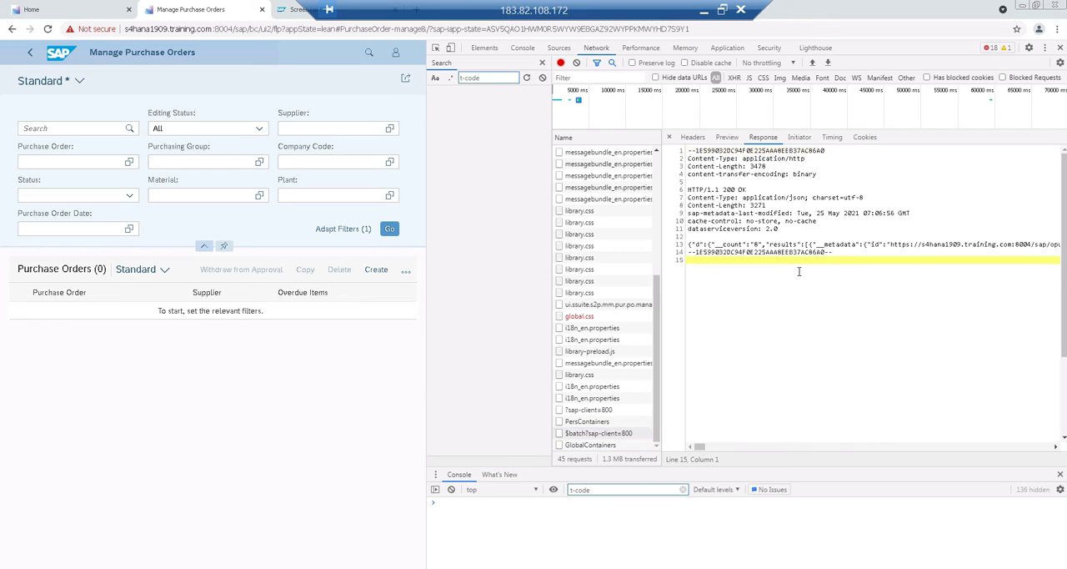
pyautogui.hotkey('ctrl', 'a')
pyautogui.hotkey('ctrl', 'c')
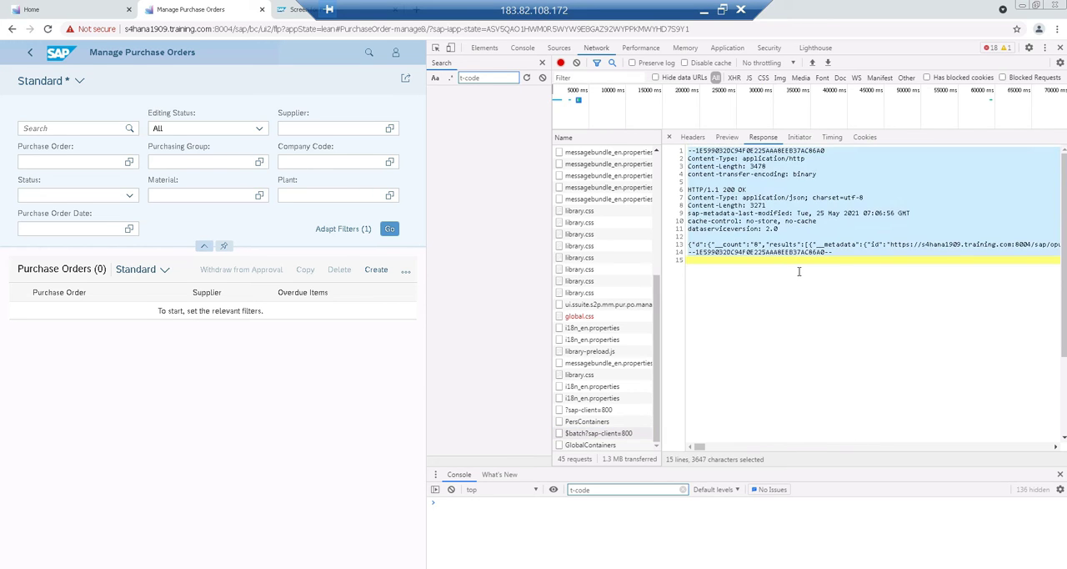
pyautogui.press('super+r')
pyautogui.write('notepad')
pyautogui.press('Return')
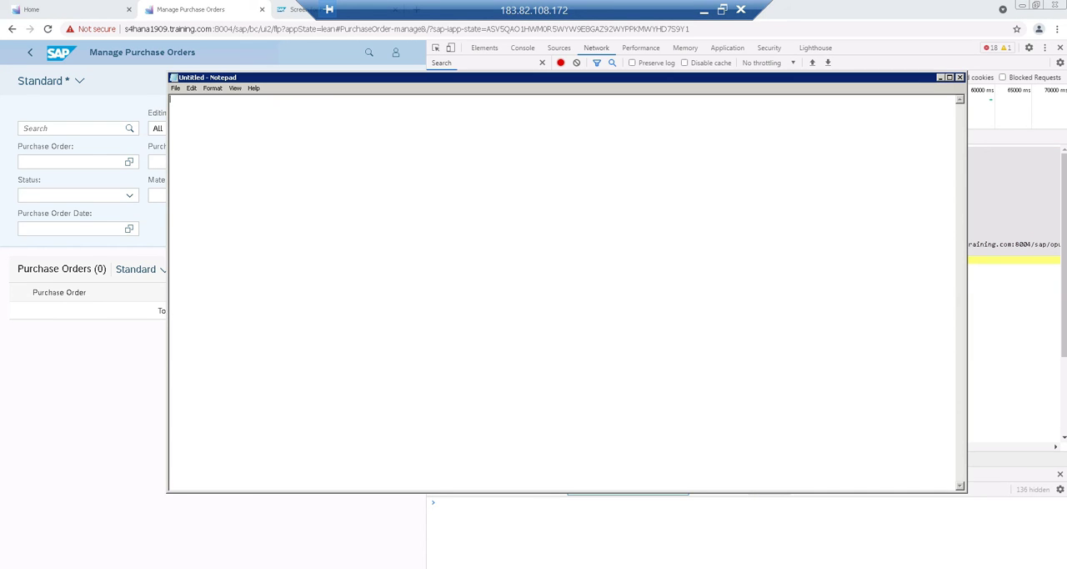
pyautogui.hotkey('ctrl', 'v')
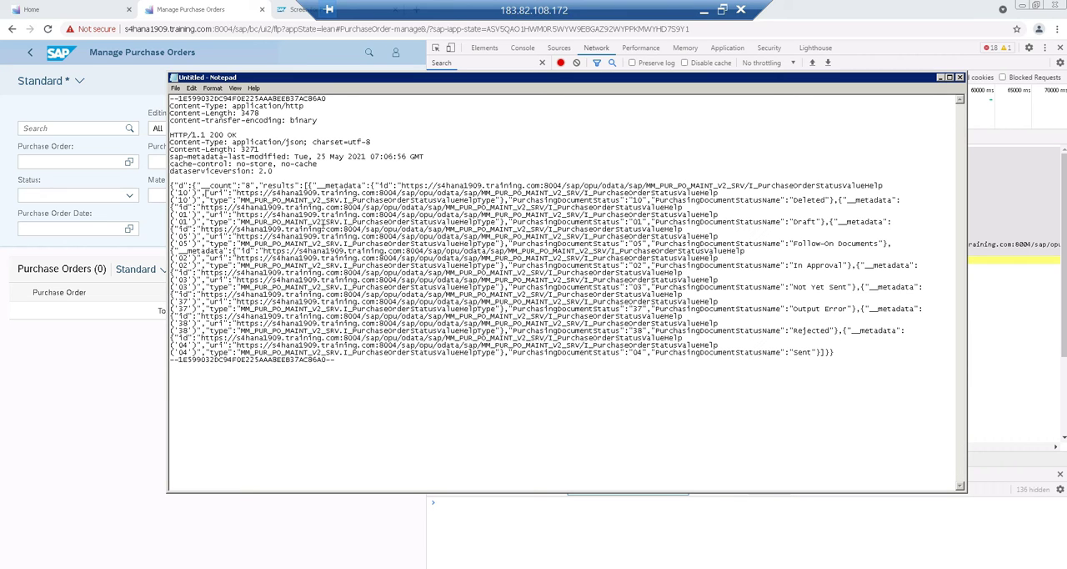
# Search the pasted response for "uri" and set the first two uri entries apart on their own lines
pyautogui.press('Return')
pyautogui.press('Return')
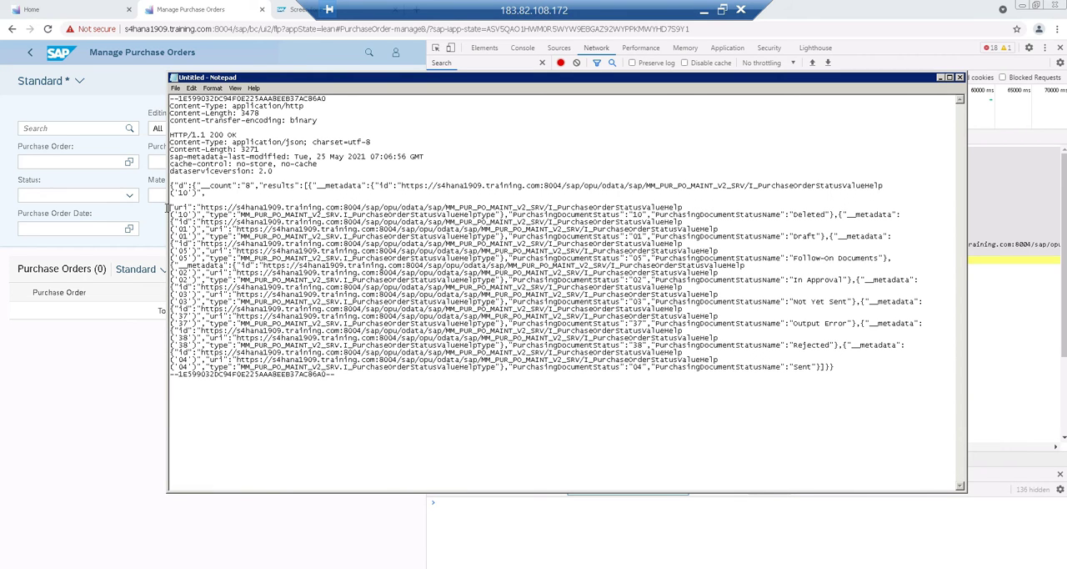
pyautogui.hotkey('ctrl', 'f')
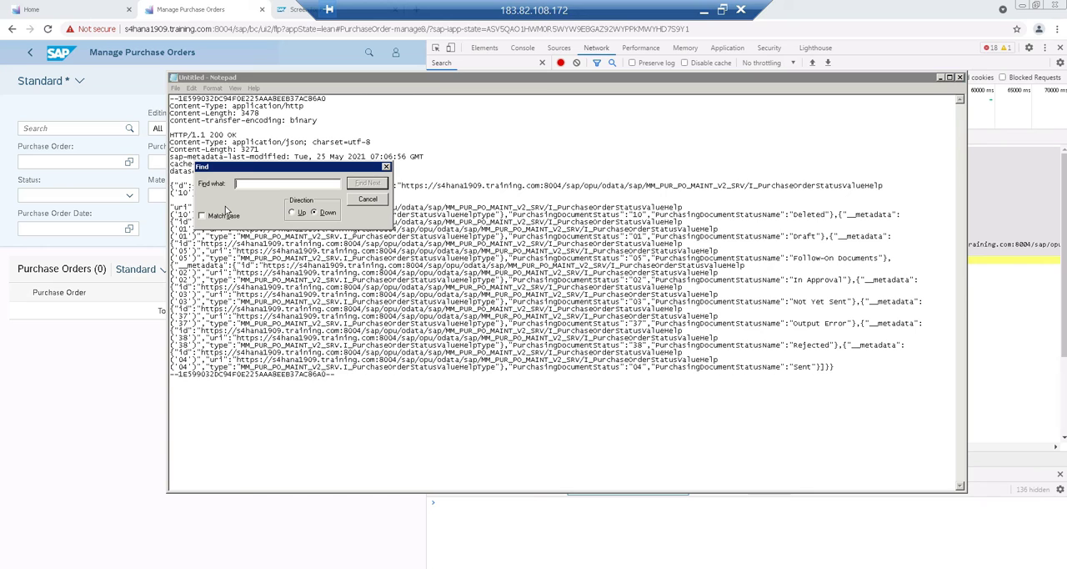
pyautogui.write('uri')
pyautogui.press('Return')
pyautogui.press('Return')
pyautogui.moveTo(260, 172); pyautogui.dragTo(307, 107)
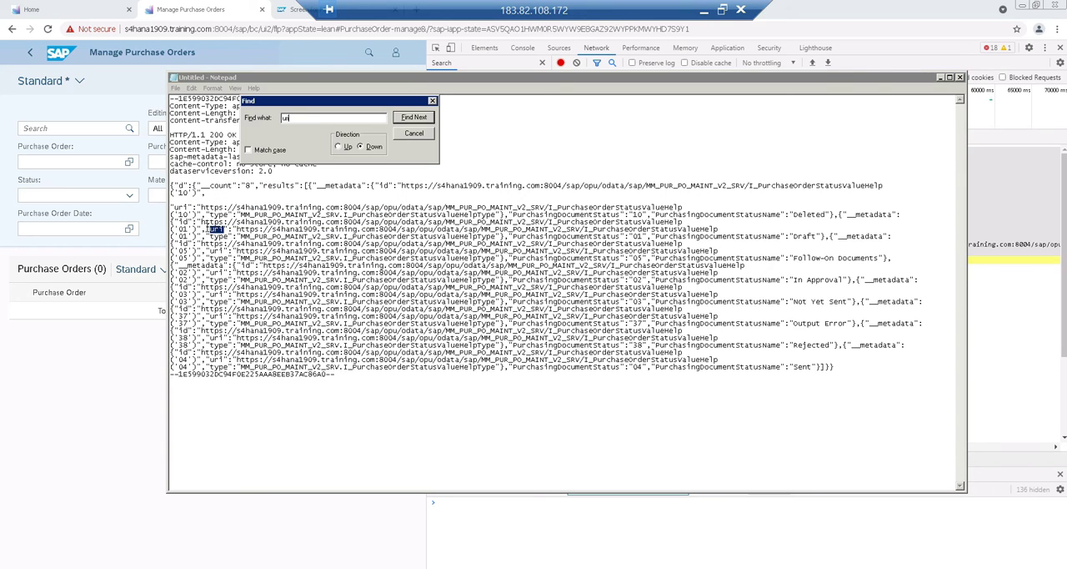
pyautogui.click(209, 237)
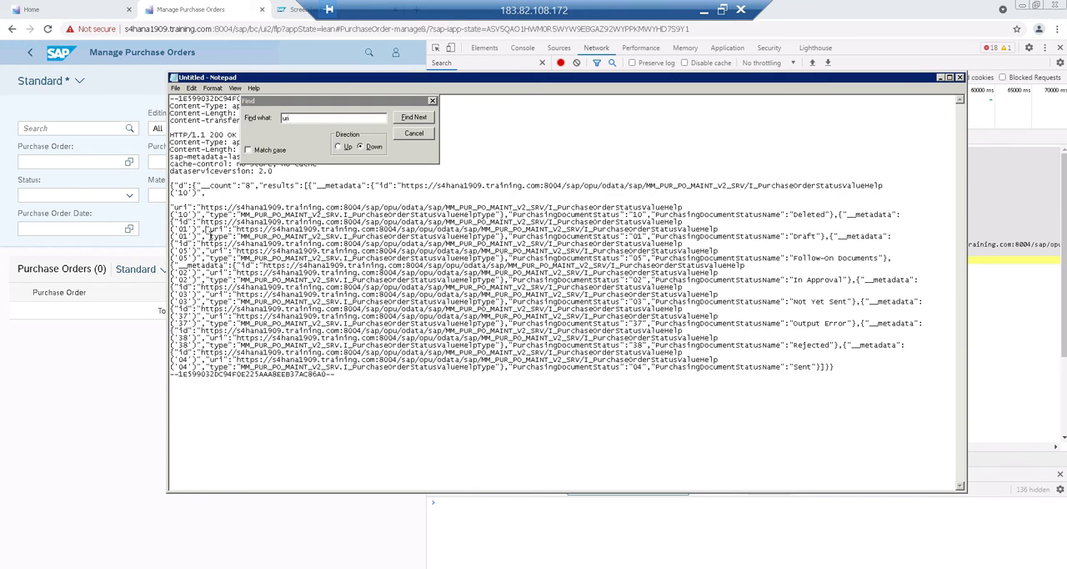
pyautogui.press('Return')
pyautogui.press('Return')
pyautogui.press('Return')
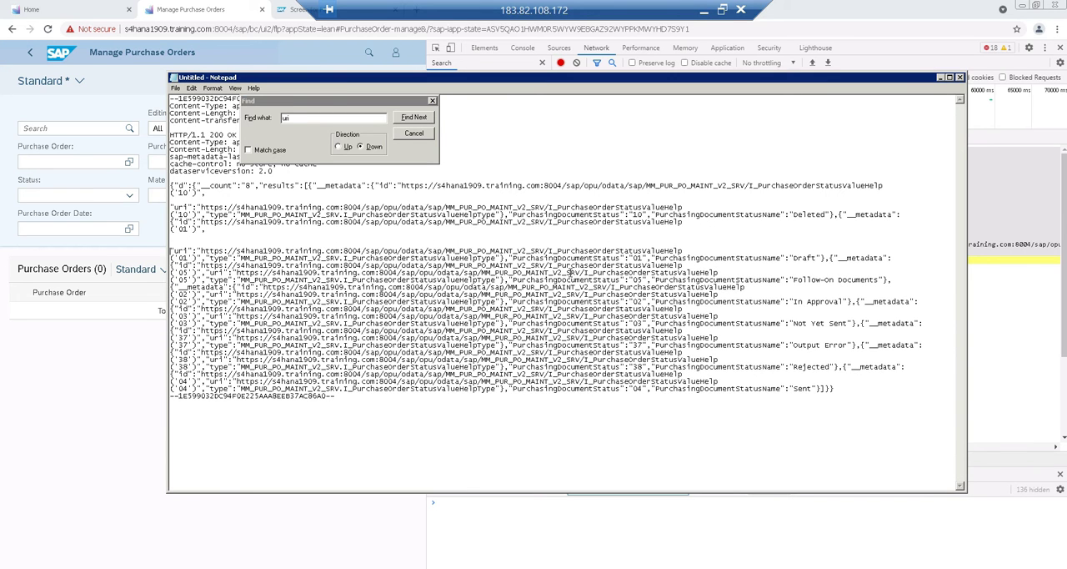
pyautogui.click(423, 136)
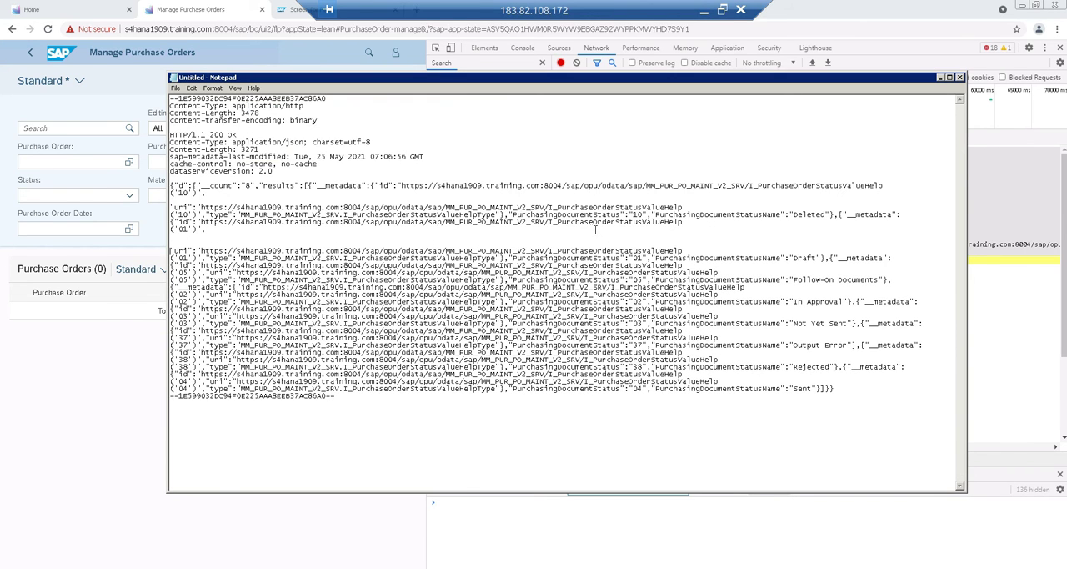
# Highlight the I_PurchaseOrderStatusValueHelp entity in the first three uri entries, then close Notepad without saving
pyautogui.moveTo(549, 207); pyautogui.dragTo(683, 207)
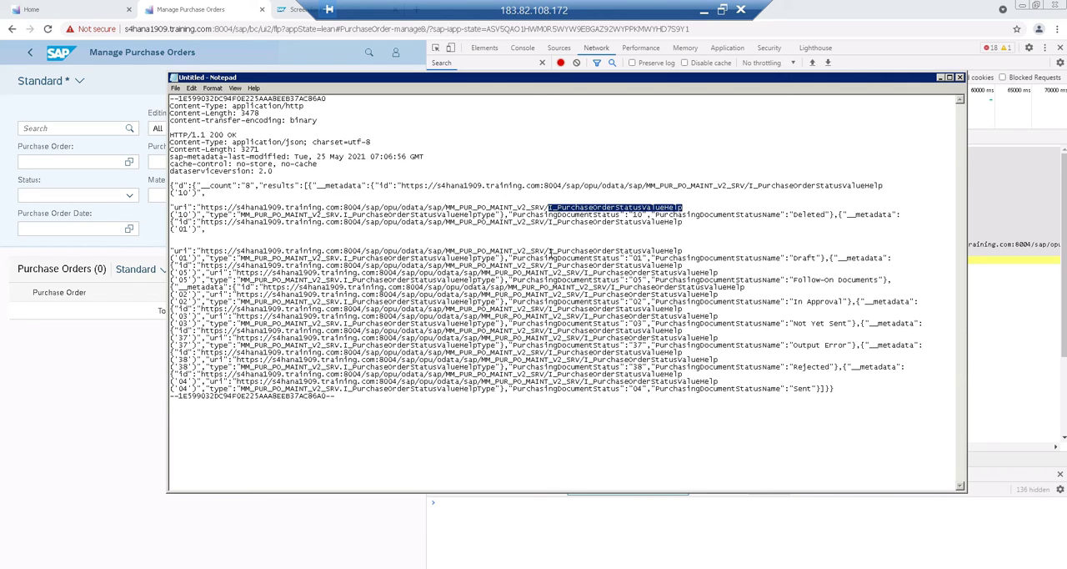
pyautogui.moveTo(551, 250); pyautogui.dragTo(694, 250)
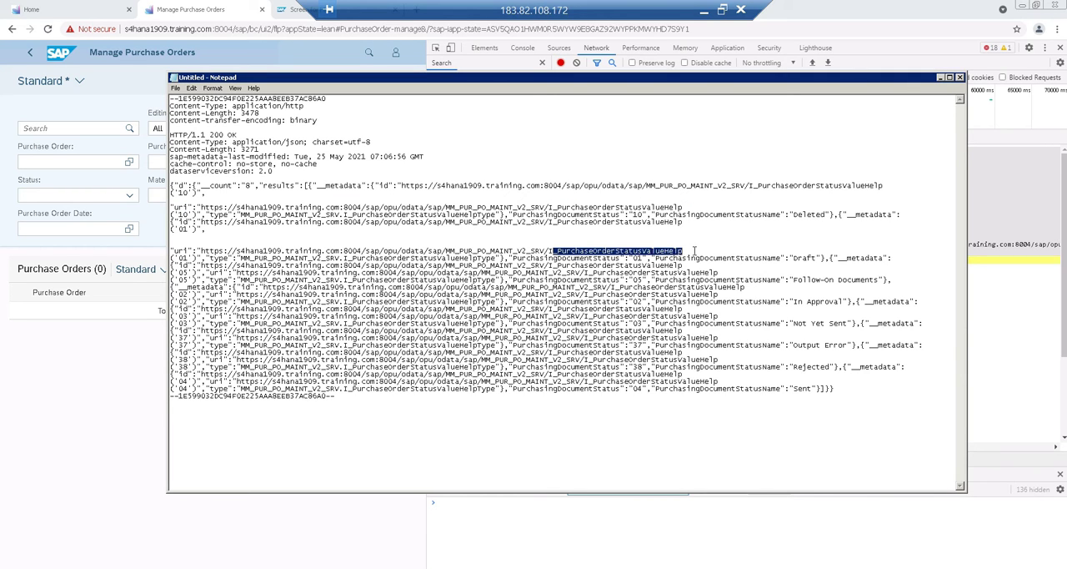
pyautogui.click(586, 272)
pyautogui.moveTo(586, 273); pyautogui.dragTo(684, 280)
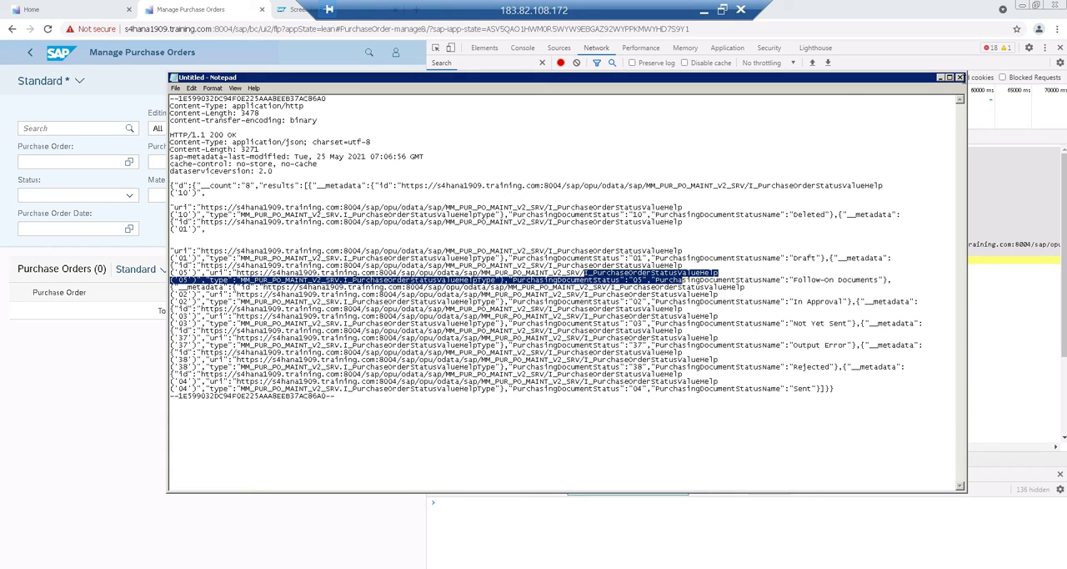
pyautogui.click(960, 78)
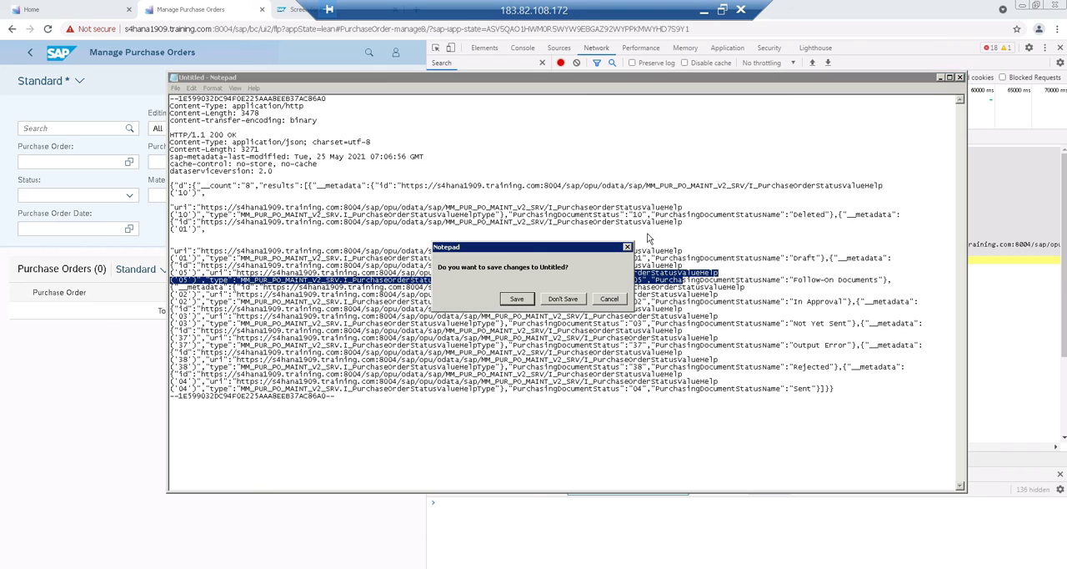
pyautogui.click(564, 300)
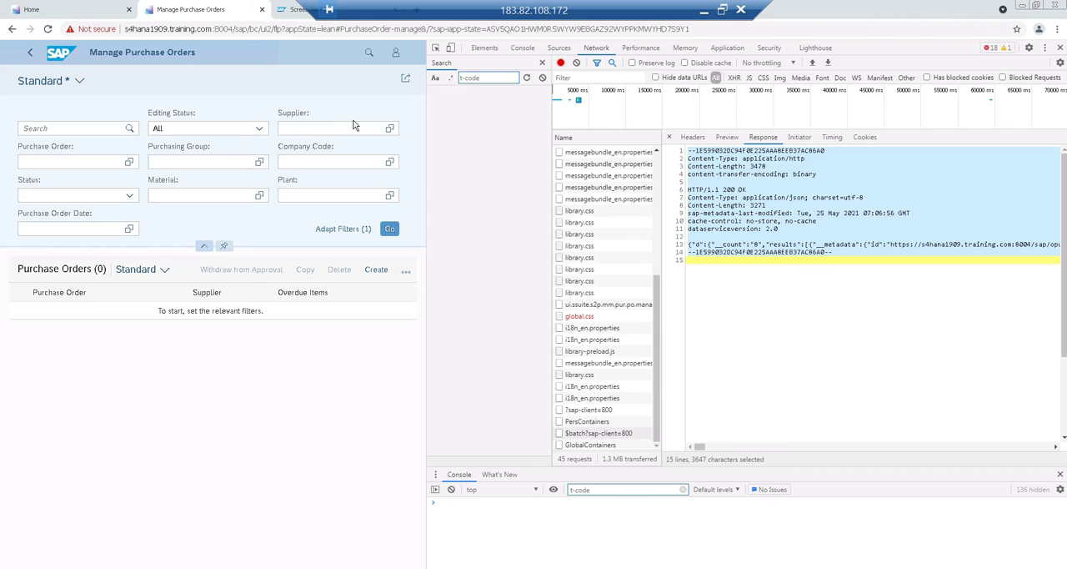
# In Manage Purchase Orders, load the orders without filters and copy the full response of the newest $batch request
pyautogui.click(390, 229)
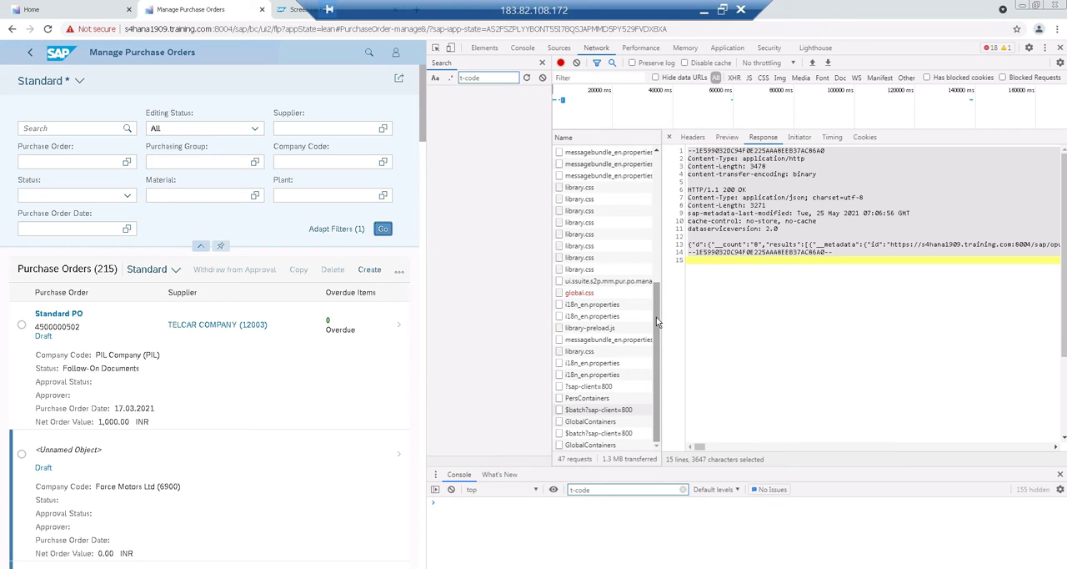
pyautogui.click(609, 410)
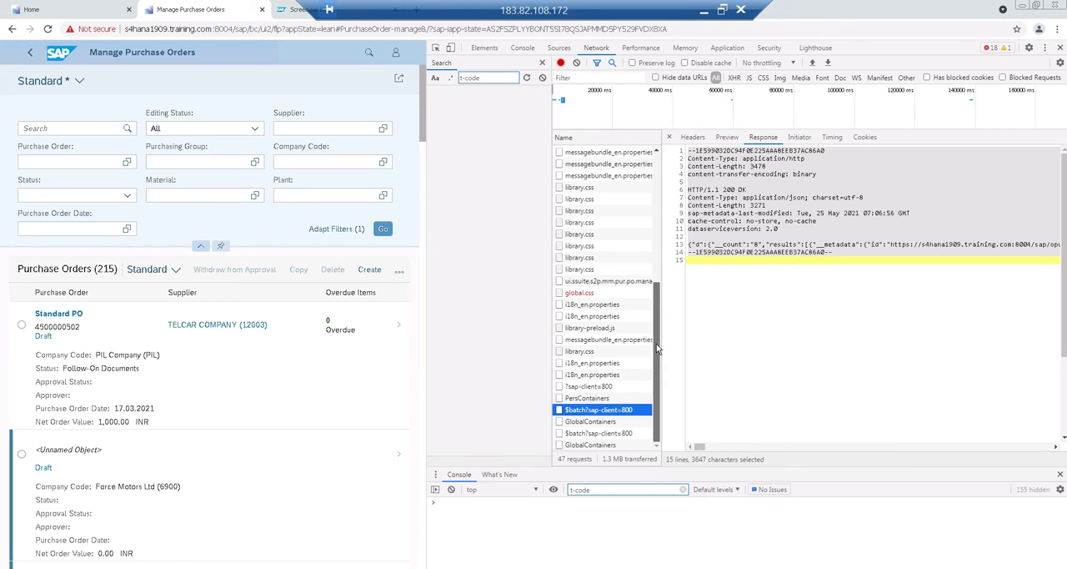
pyautogui.click(606, 435)
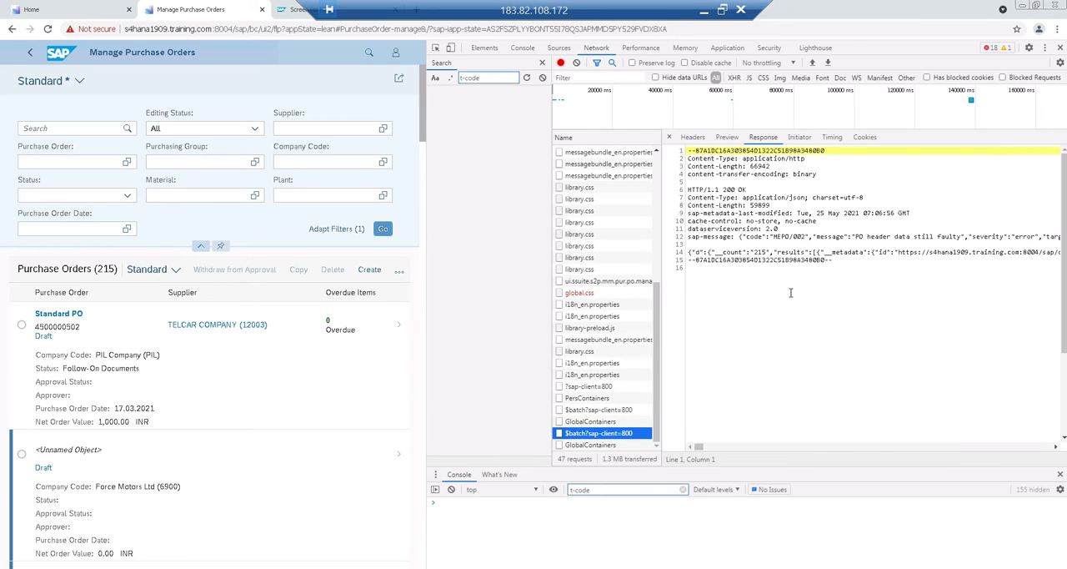
pyautogui.click(790, 292)
pyautogui.hotkey('ctrl', 'a')
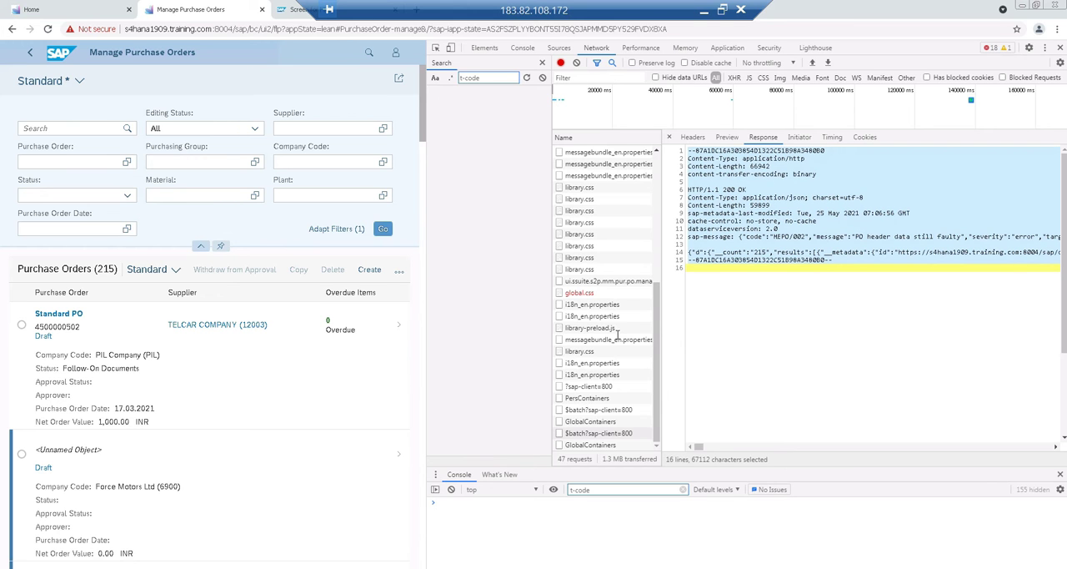
# Paste the copied purchase order response into a new Notepad document
pyautogui.press('super+r')
pyautogui.write('notepad')
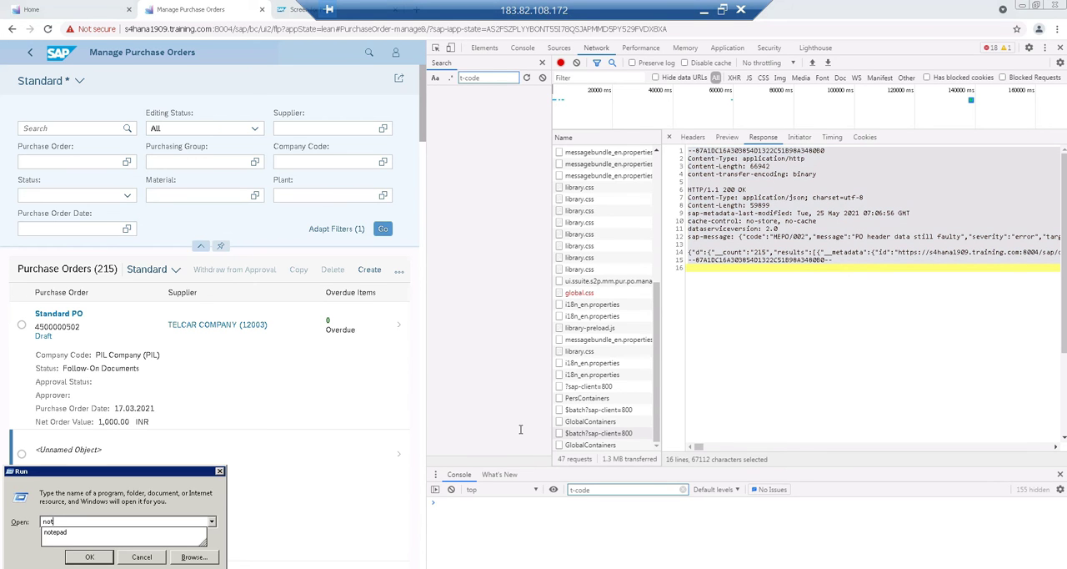
pyautogui.press('Return')
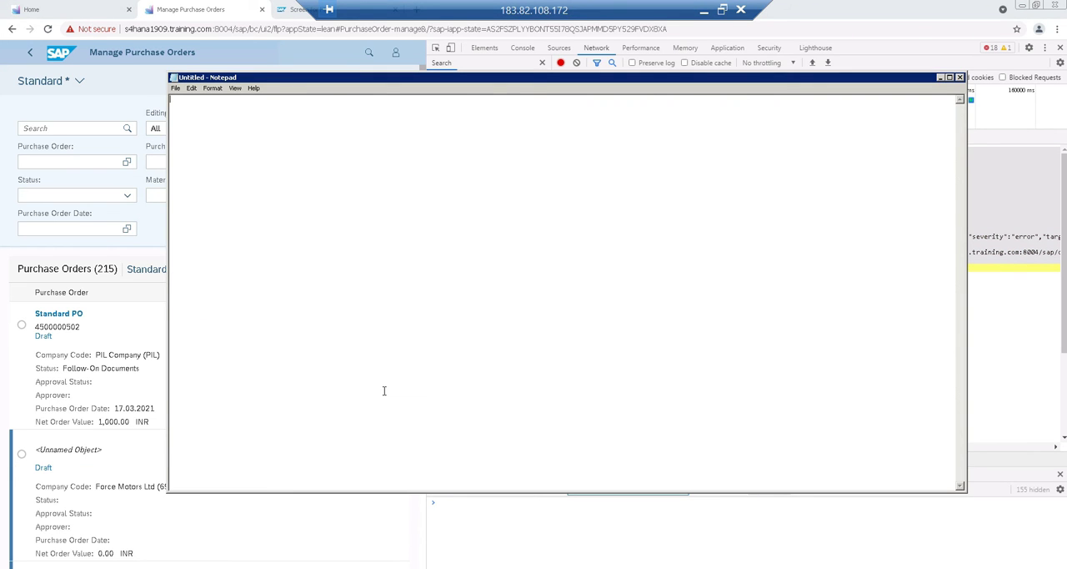
pyautogui.hotkey('ctrl', 'v')
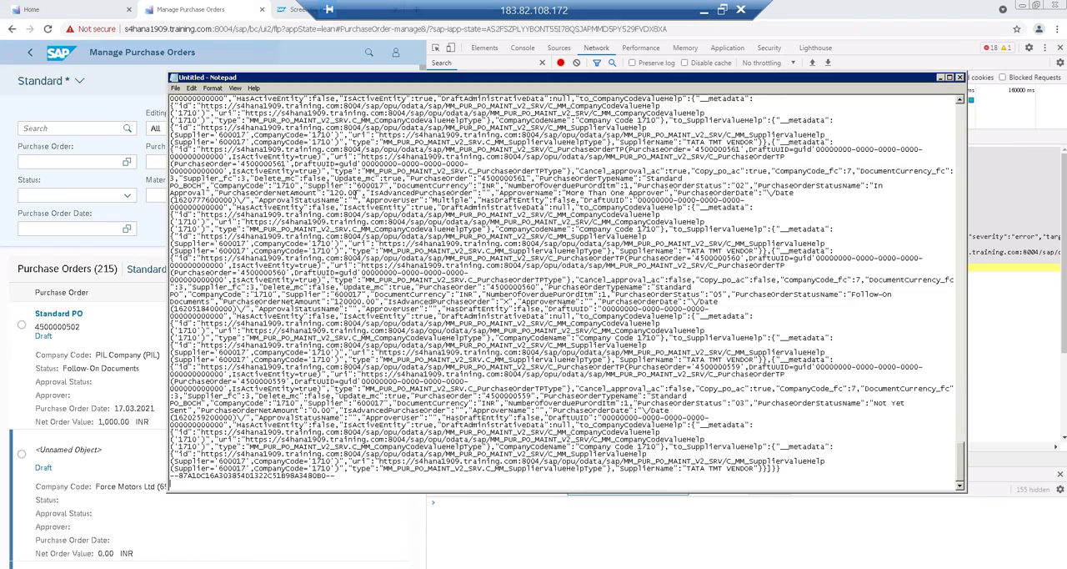
# Search the response from its beginning for "uri" and set the first C_PurchaseOrderTP uri apart with blank lines
pyautogui.scroll(10, 357, 193)
pyautogui.scroll(10, 356, 193)
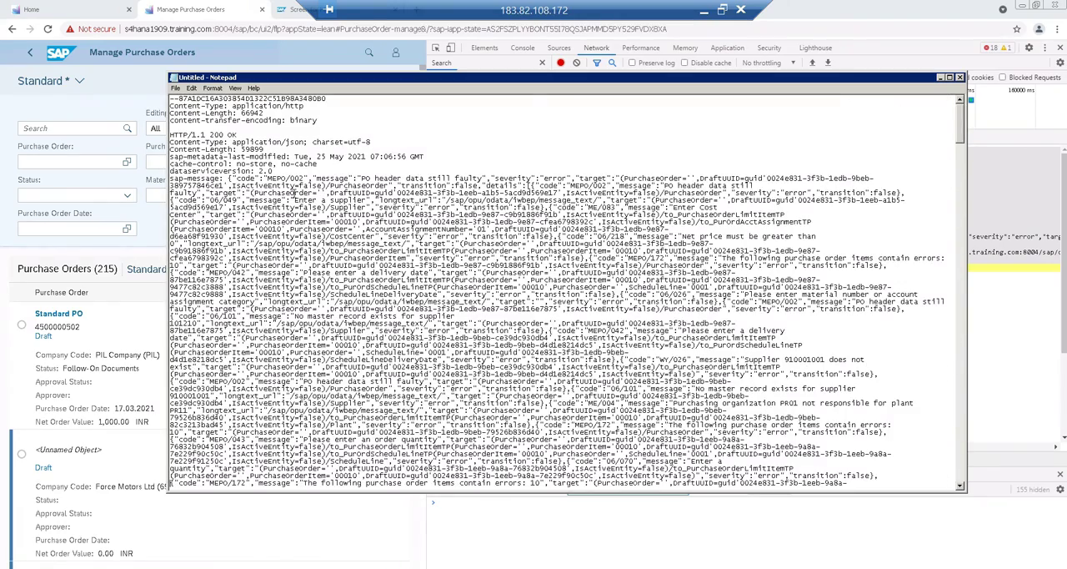
pyautogui.hotkey('ctrl', 'f')
pyautogui.write('u')
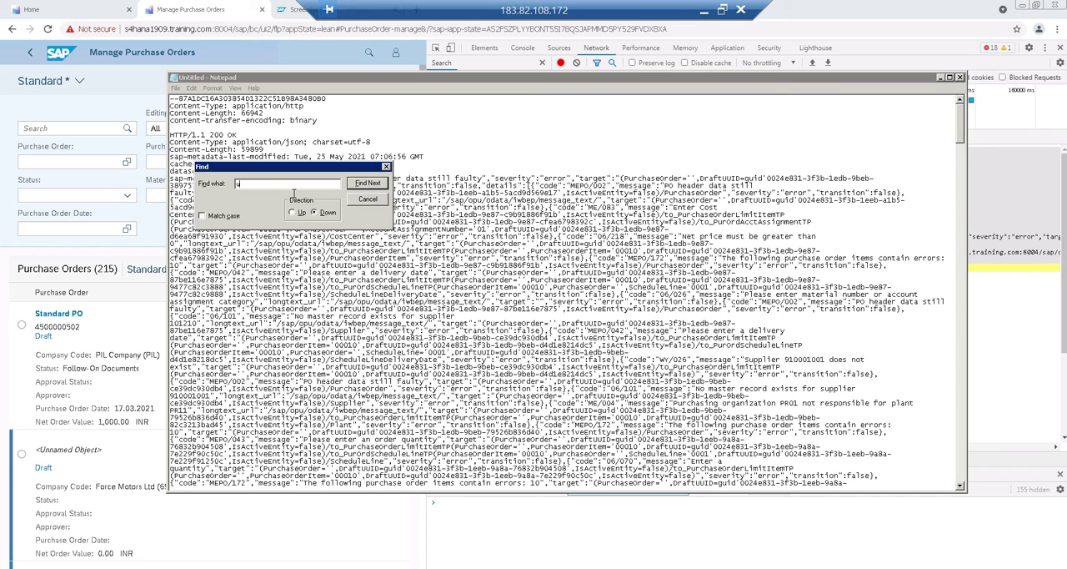
pyautogui.press('Return')
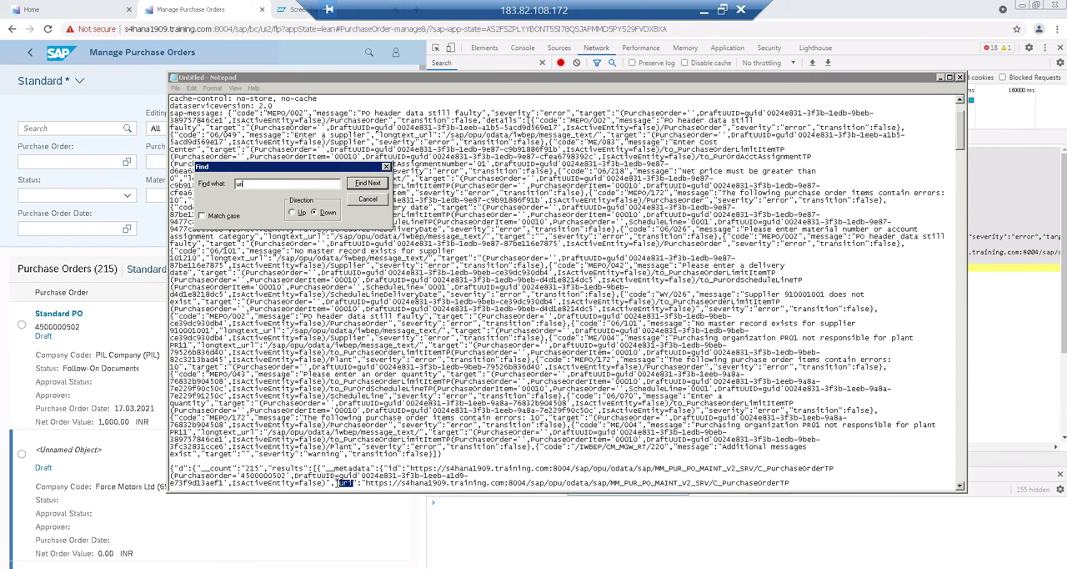
pyautogui.click(338, 484)
pyautogui.press('Return')
pyautogui.press('Return')
pyautogui.press('Return')
pyautogui.press('Return')
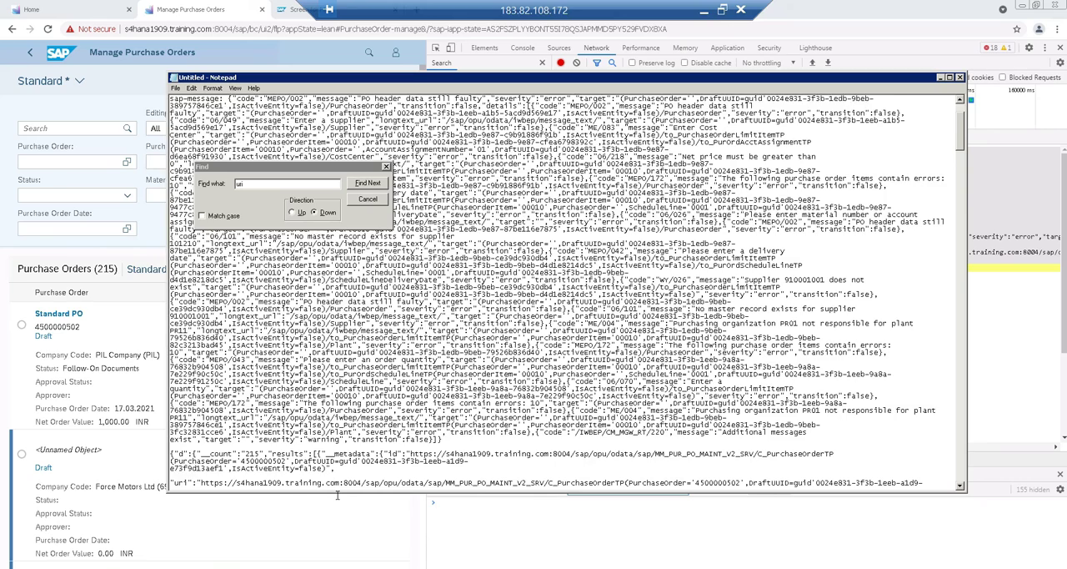
# Find the I_DraftAdministrativeData uri, set it apart on its own line and highlight the C_PurchaseOrderTP entity name above it
pyautogui.click(377, 189)
pyautogui.click(377, 189)
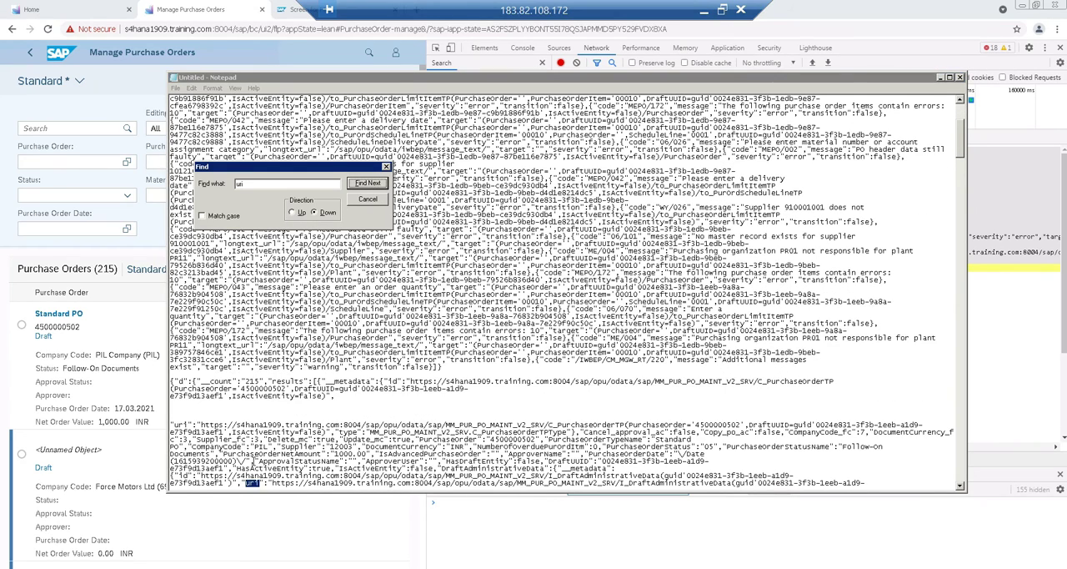
pyautogui.click(250, 483)
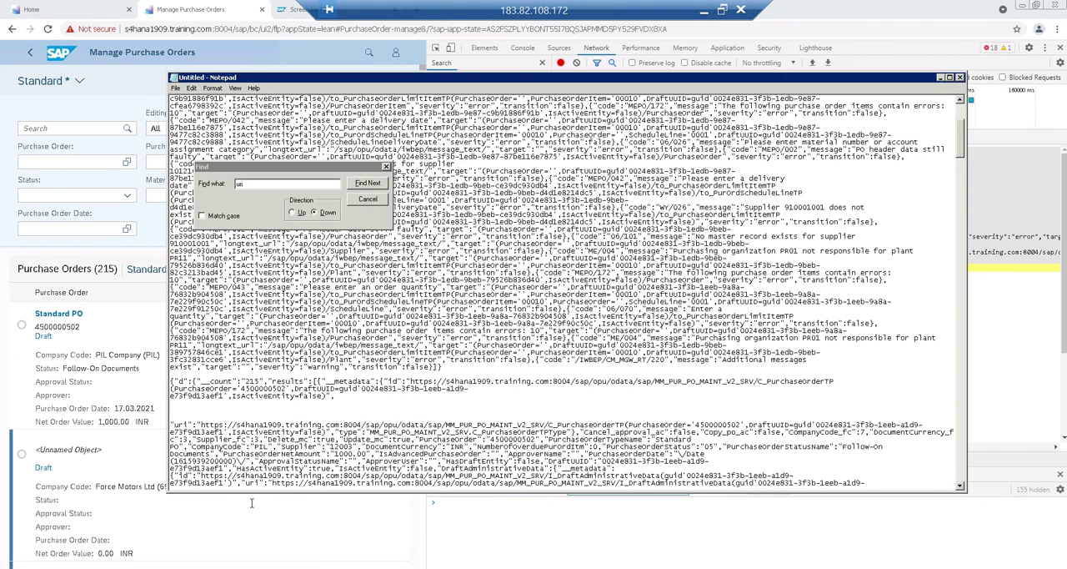
pyautogui.press('Return')
pyautogui.press('Return')
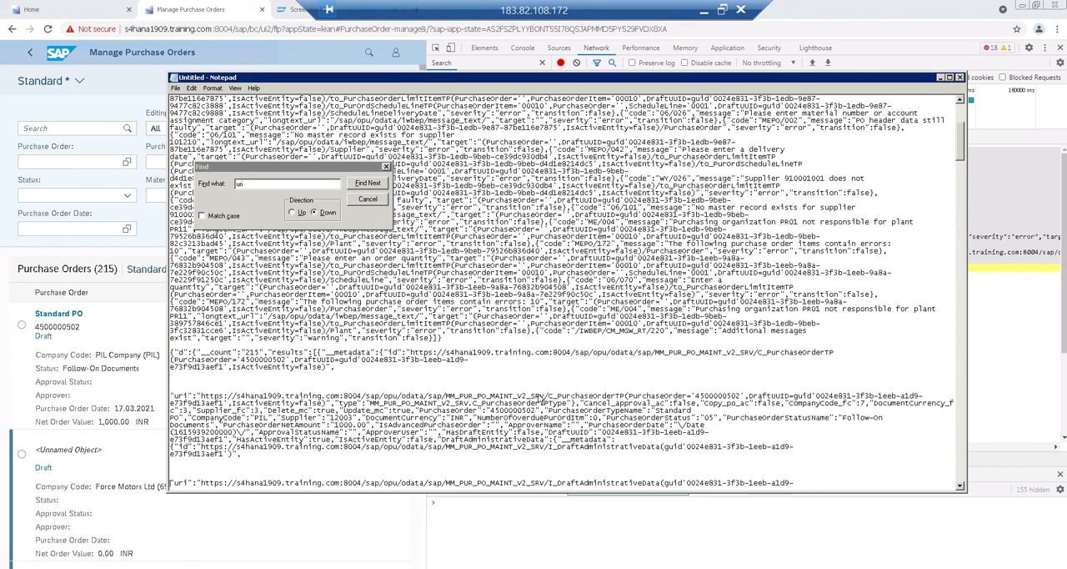
pyautogui.moveTo(548, 396); pyautogui.dragTo(636, 398)
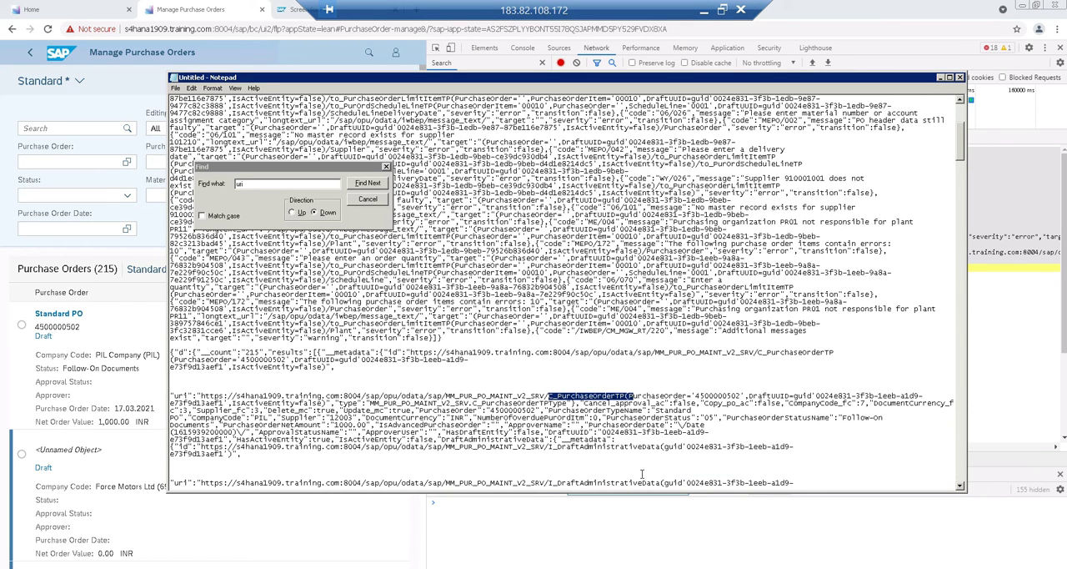
pyautogui.moveTo(550, 483); pyautogui.dragTo(550, 354)
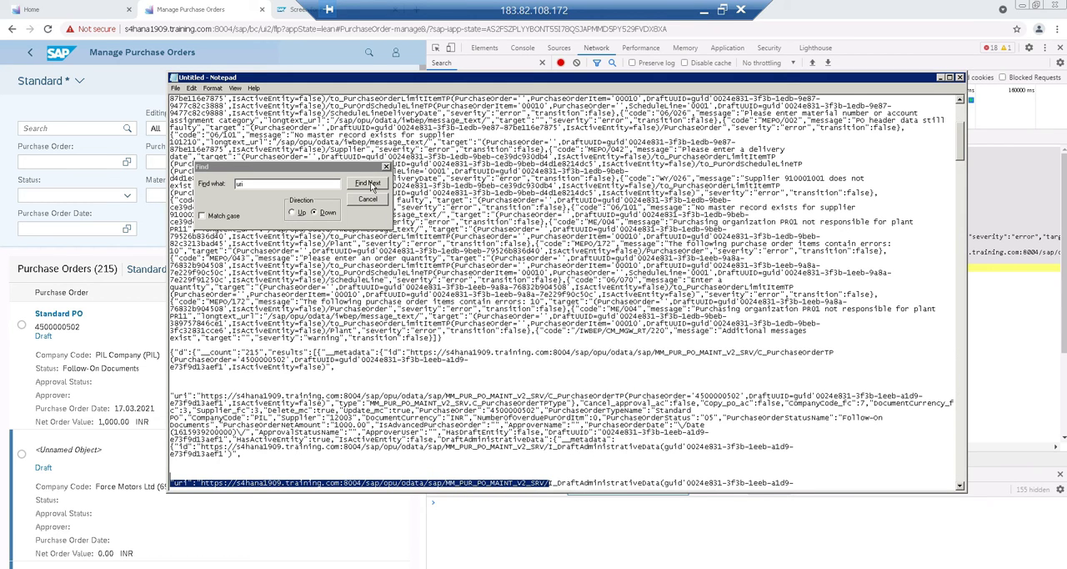
# Find the next uri entry, C_MM_CompanyCodeValueHelp, and move it onto its own line
pyautogui.click(371, 184)
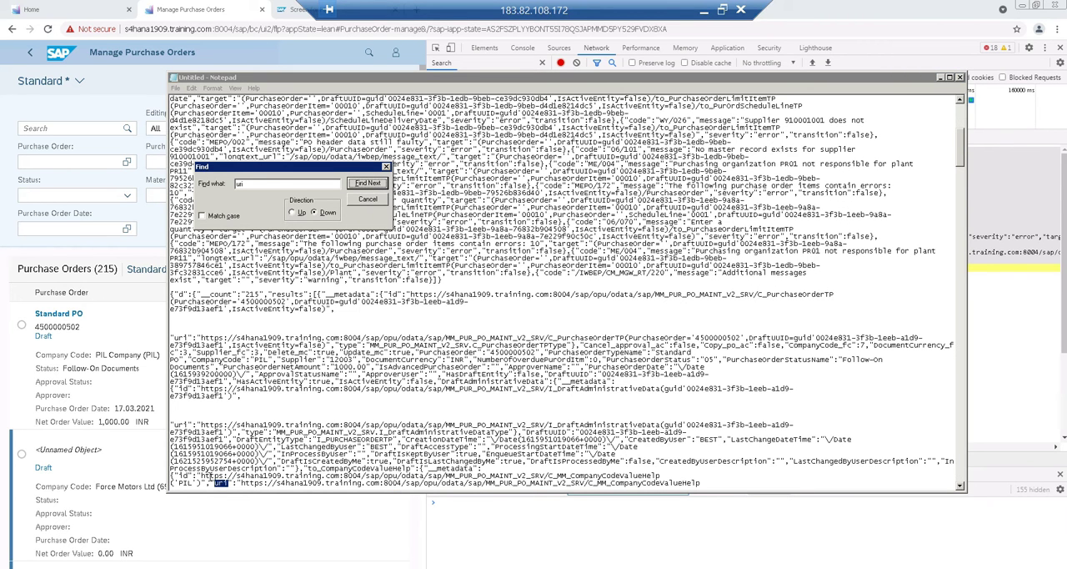
pyautogui.click(211, 481)
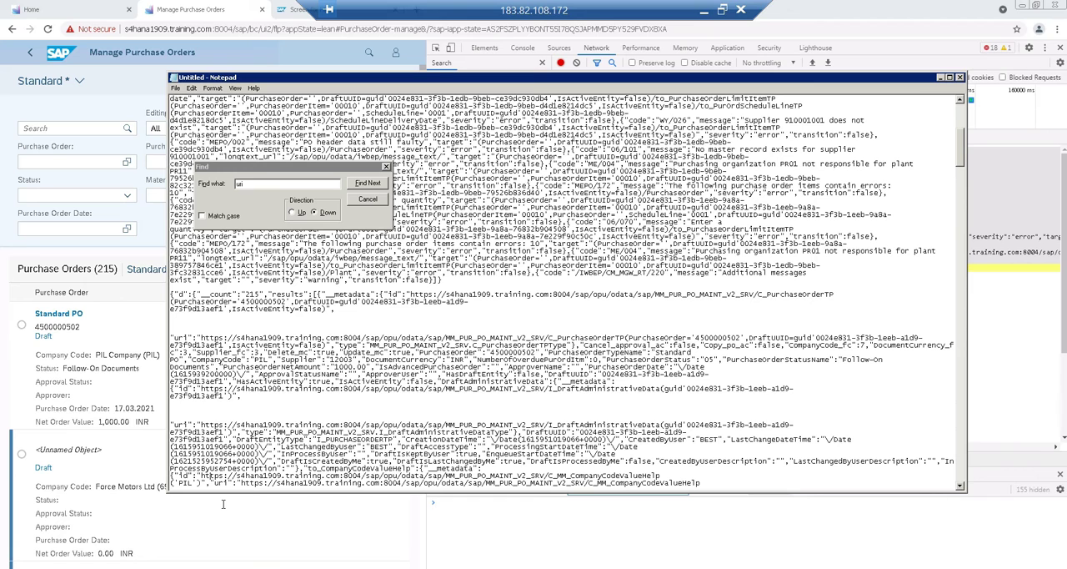
pyautogui.press('Down')
pyautogui.press('Down')
pyautogui.press('Down')
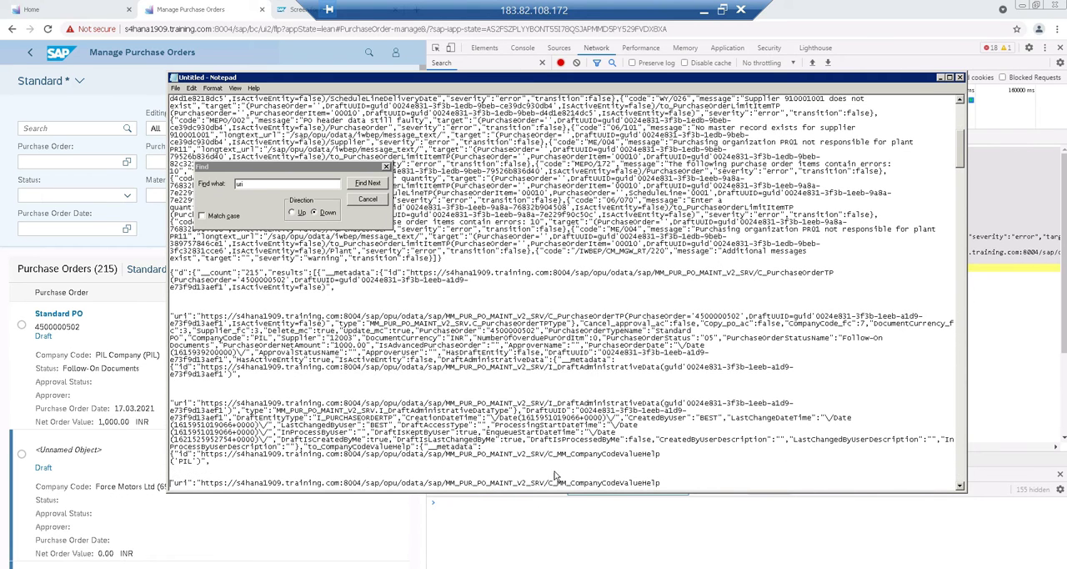
# Find the next uri entry, C_MM_SupplierValueHelp, set it apart with blank lines and close the search
pyautogui.moveTo(560, 482); pyautogui.dragTo(657, 482)
pyautogui.click(364, 184)
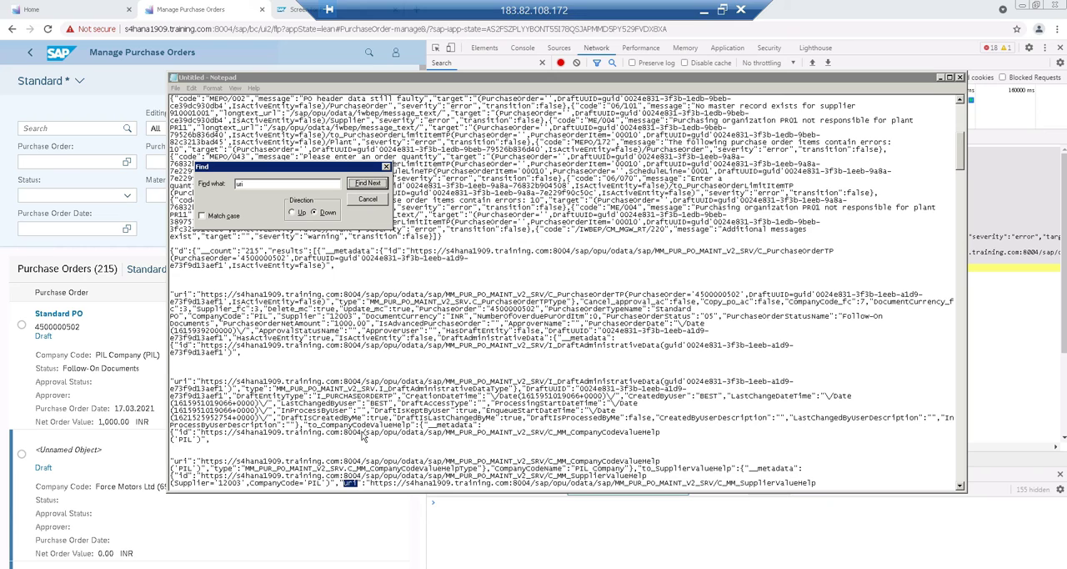
pyautogui.click(338, 482)
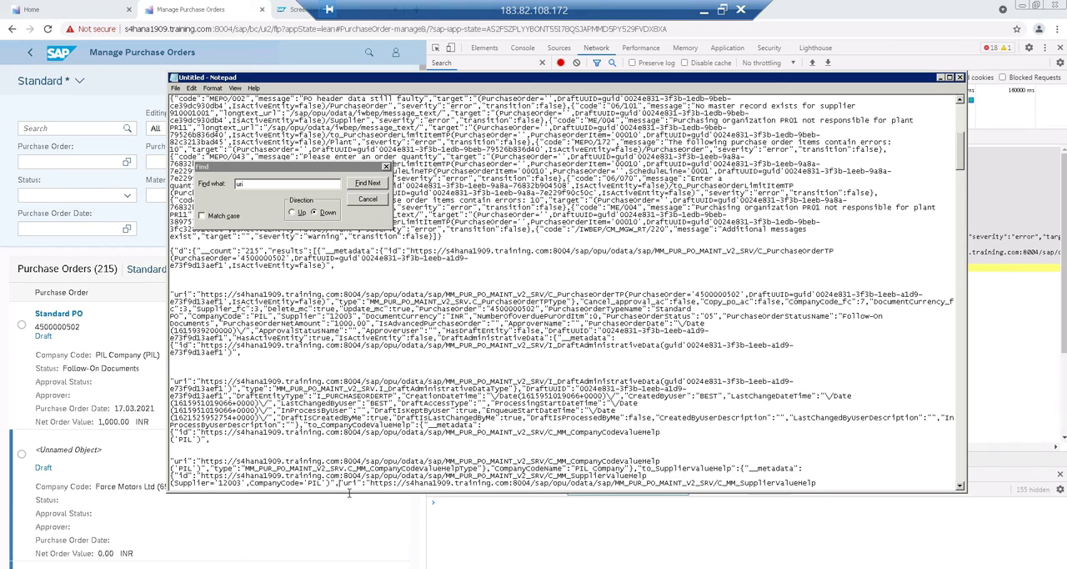
pyautogui.scroll(-1, 349, 493)
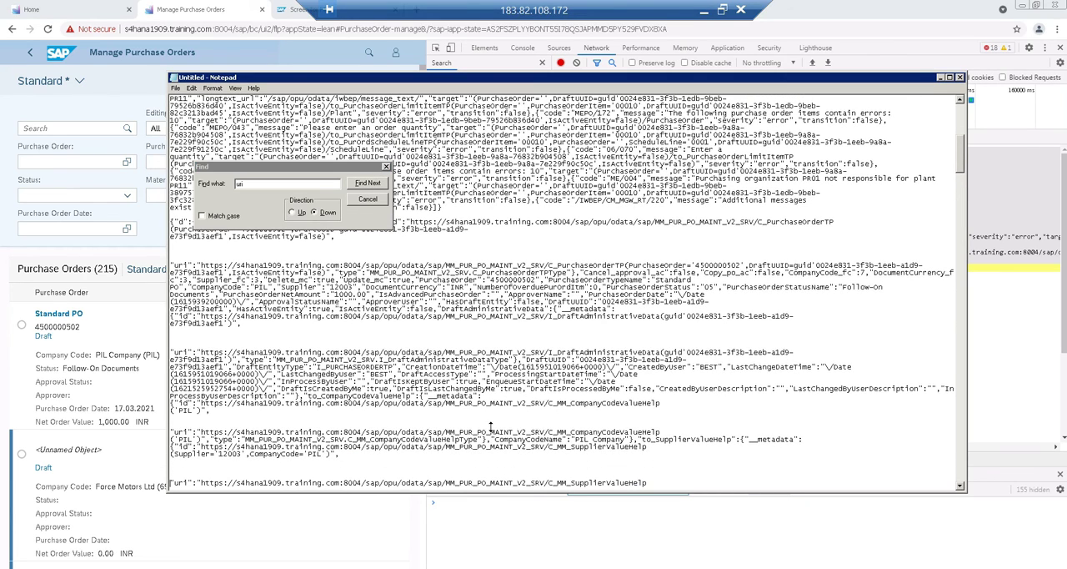
pyautogui.click(367, 200)
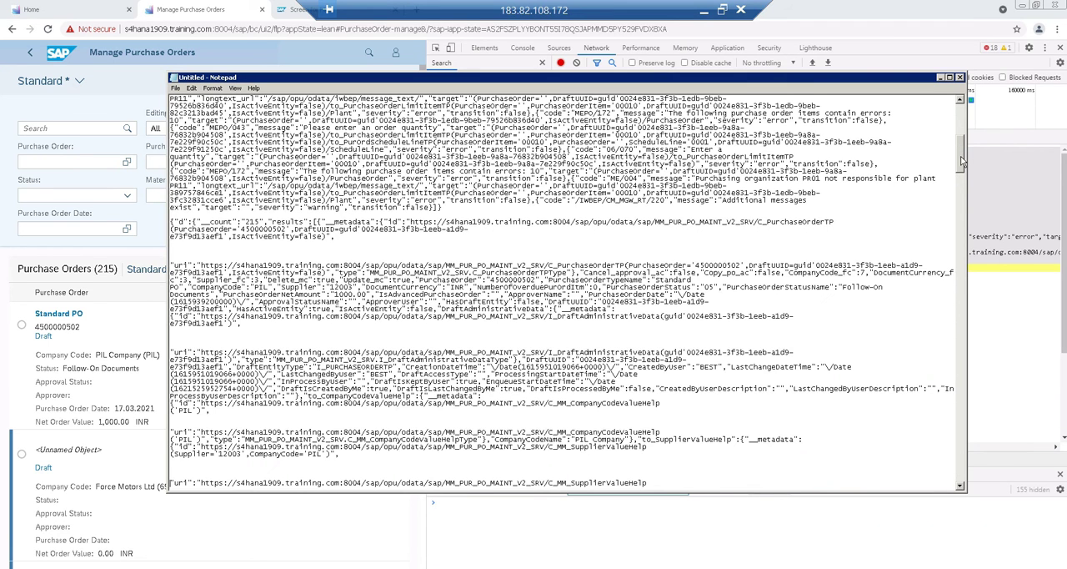
# Set the second C_PurchaseOrderTP uri apart from the preceding text with blank lines
pyautogui.scroll(-5, 963, 167)
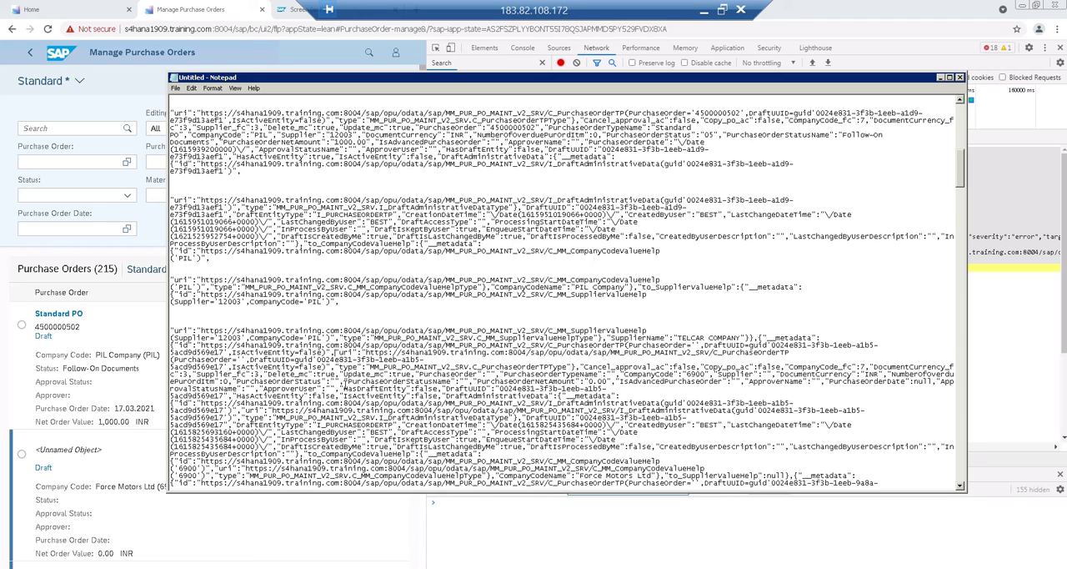
pyautogui.press('Return')
pyautogui.press('Return')
pyautogui.press('Return')
pyautogui.press('Return')
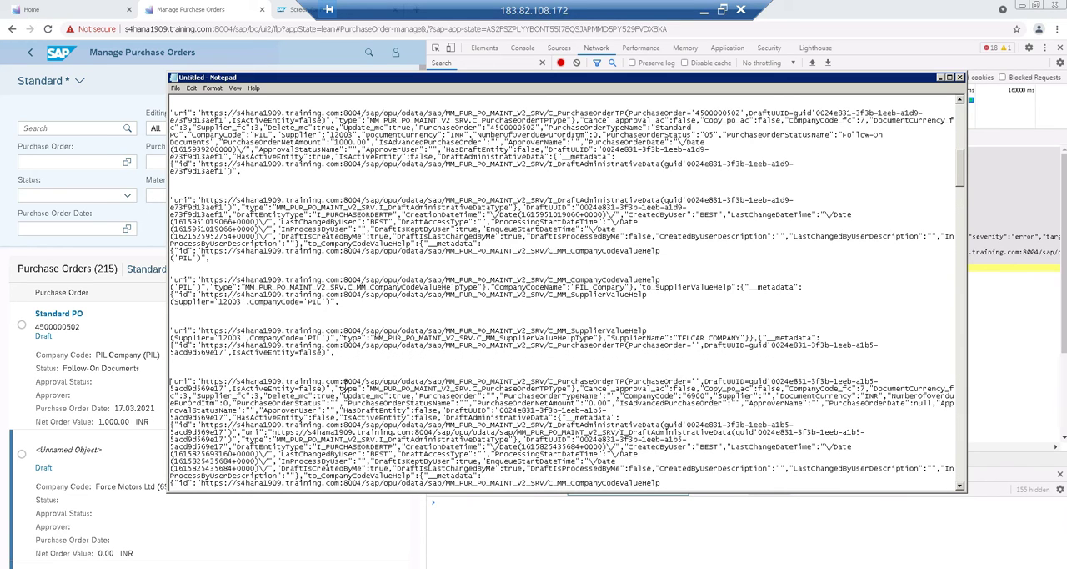
# Set the Notepad font size to 20
pyautogui.click(176, 88)
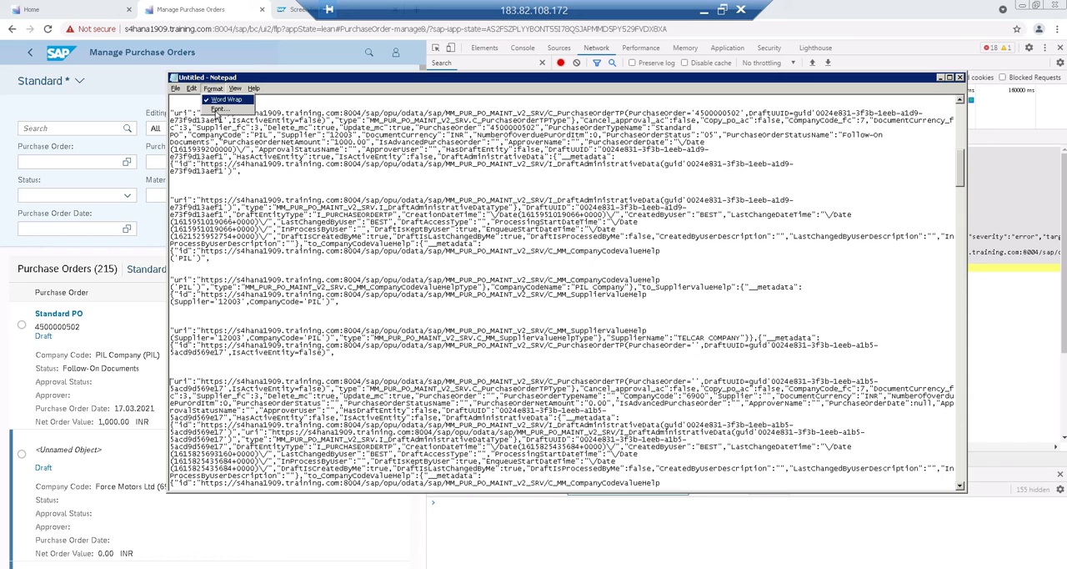
pyautogui.click(218, 109)
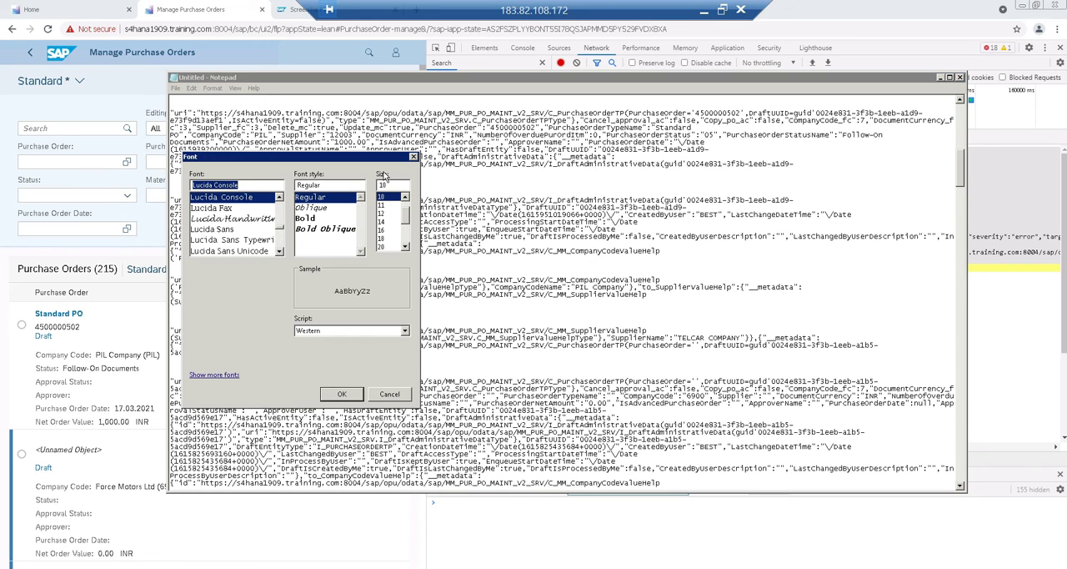
pyautogui.click(382, 246)
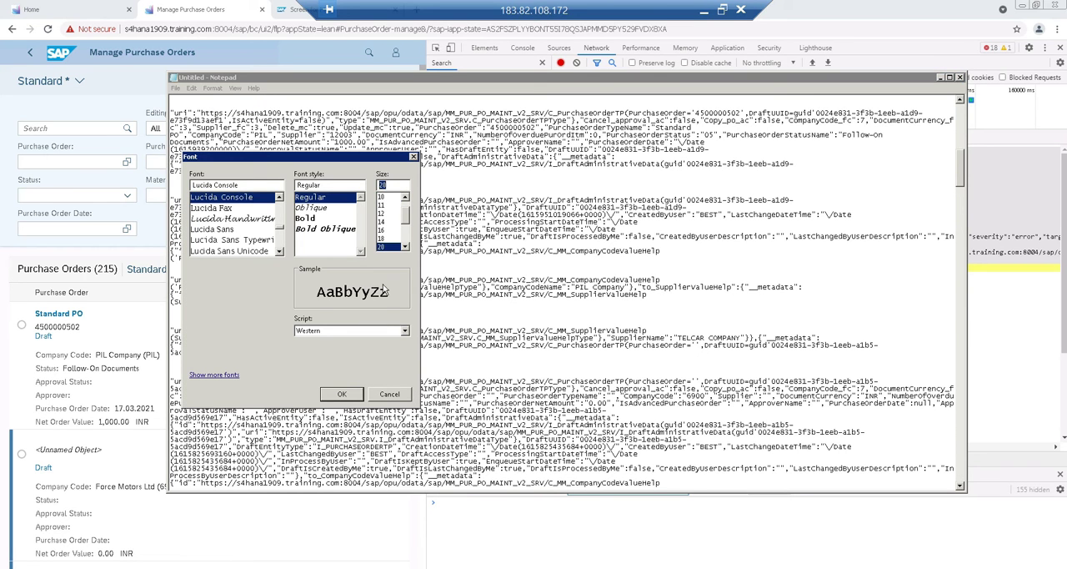
pyautogui.click(344, 395)
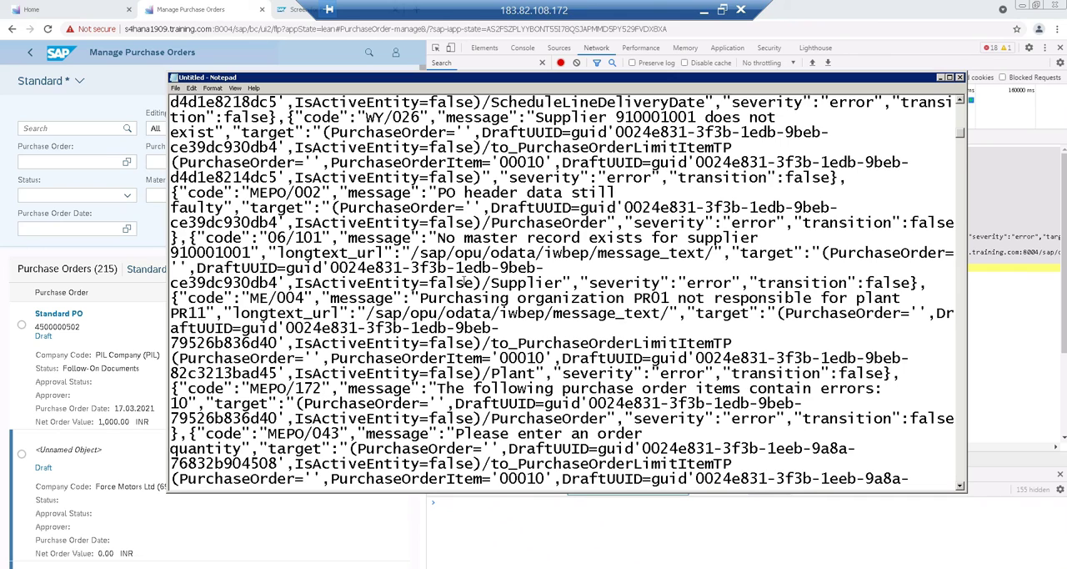
# Set the Notepad font size to 14
pyautogui.click(236, 89)
pyautogui.moveTo(219, 91)
pyautogui.click(217, 111)
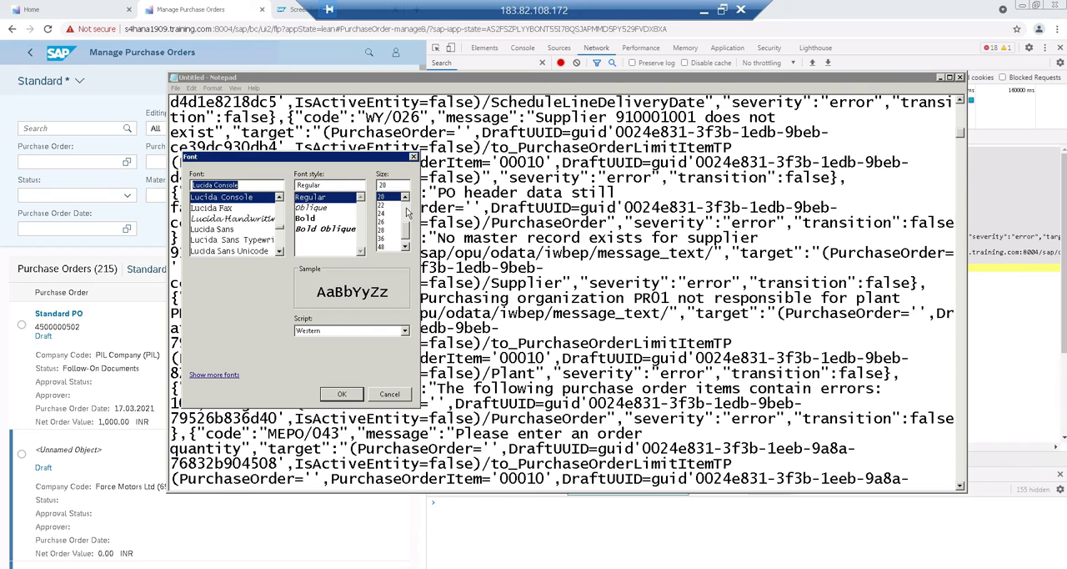
pyautogui.scroll(2, 408, 213)
pyautogui.click(385, 222)
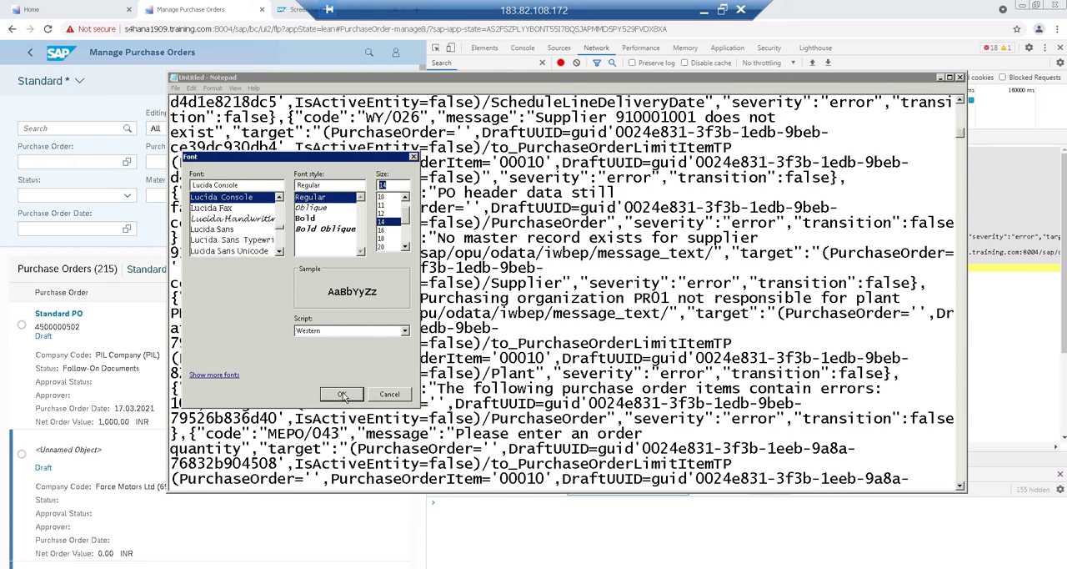
pyautogui.click(342, 395)
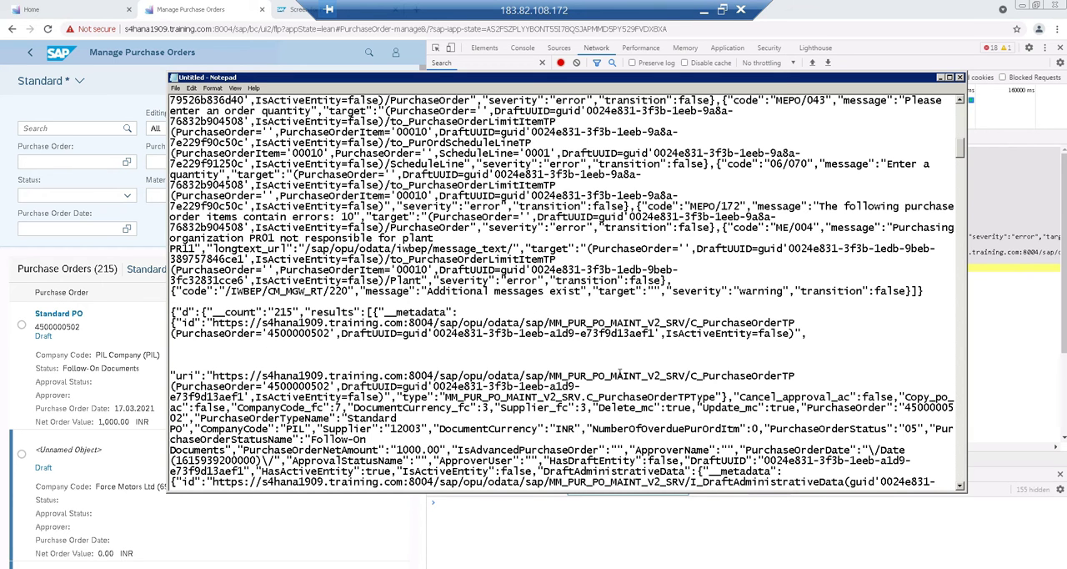
# Highlight the MM_PUR_PO_MAINT_V2_SRV service with its C_PurchaseOrderTP entity set, followed by the I_DraftAdministrativeData entry
pyautogui.moveTo(544, 377); pyautogui.dragTo(801, 380)
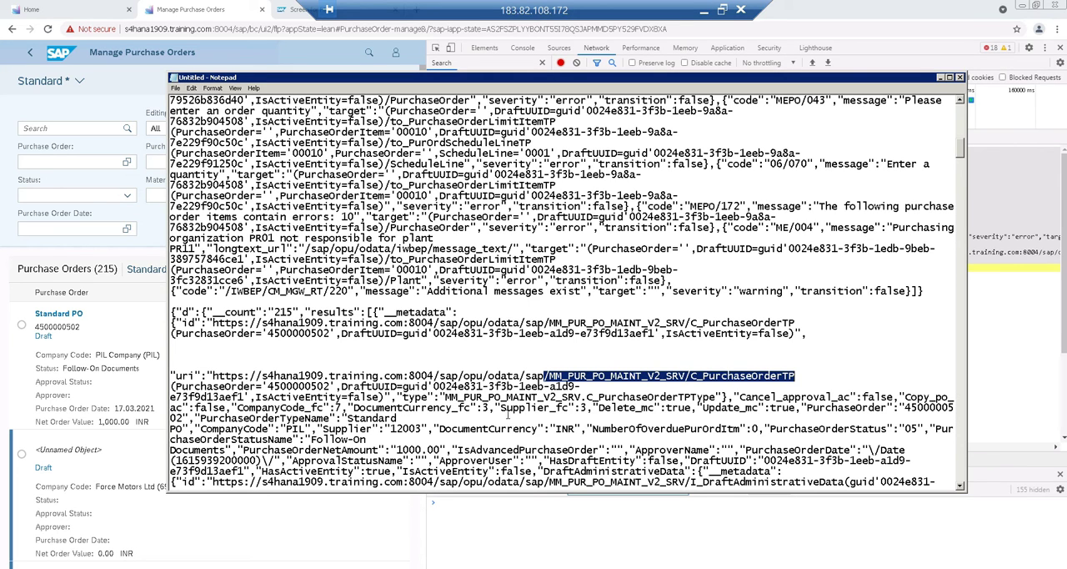
pyautogui.click(506, 414)
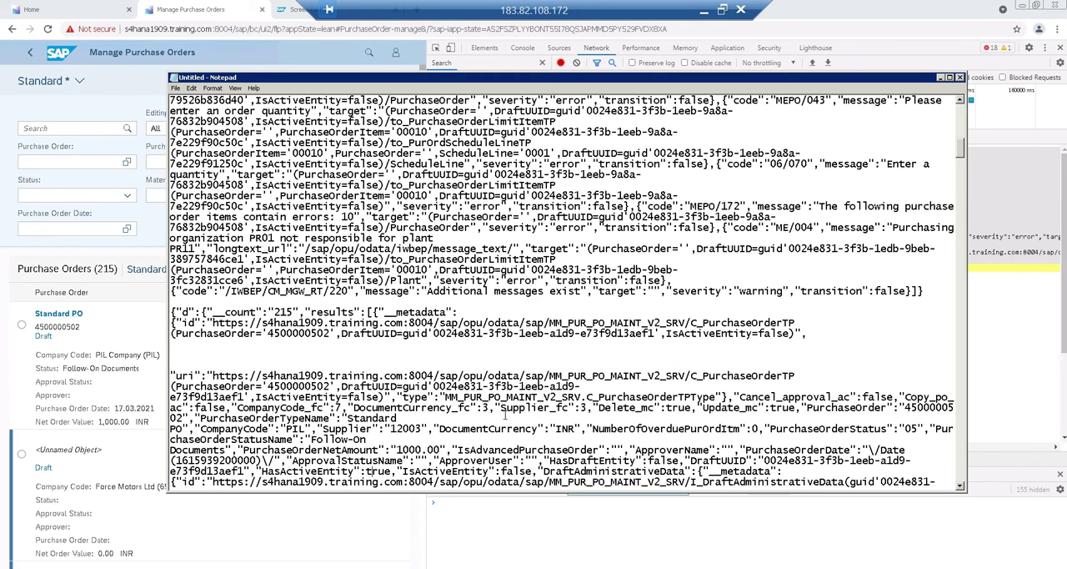
pyautogui.scroll(-5, 505, 414)
pyautogui.scroll(-2, 505, 415)
pyautogui.moveTo(663, 368); pyautogui.dragTo(777, 386)
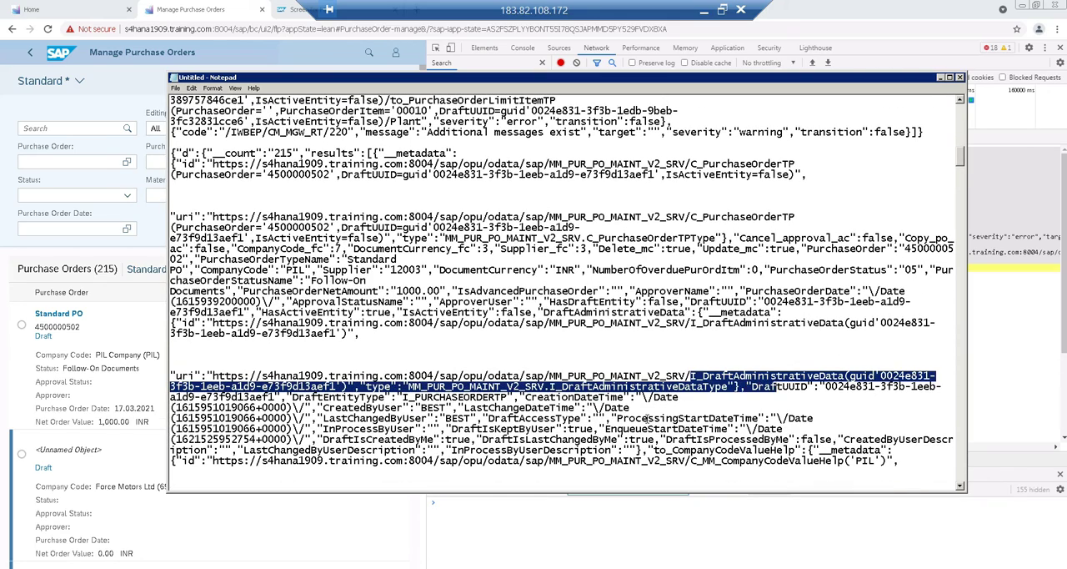
pyautogui.press('Down')
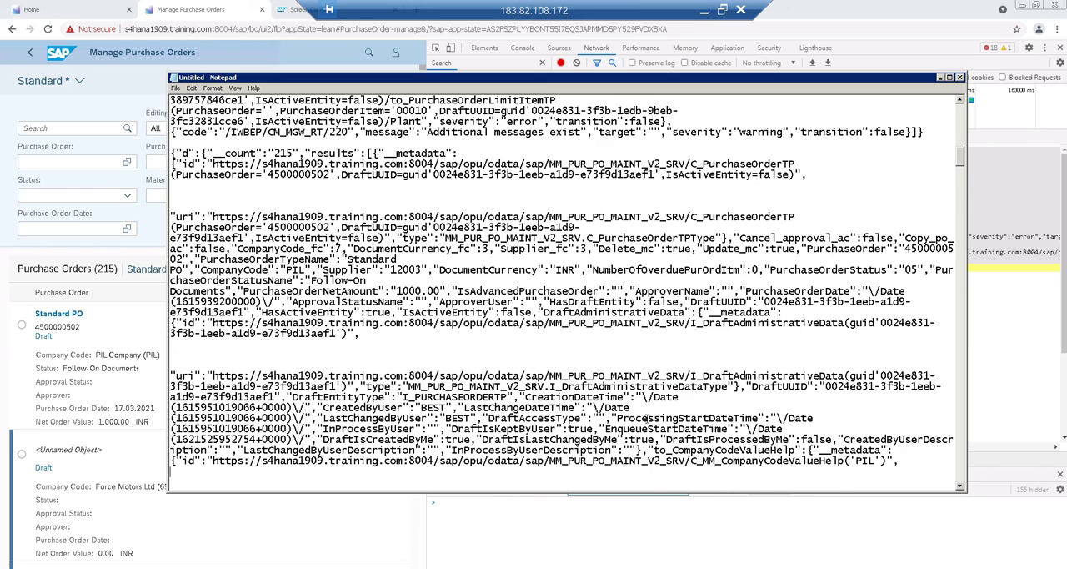
# Highlight the C_MM_CompanyCodeValueHelp entry and the full uri ending in C_MM_SupplierValueHelp
pyautogui.press('Down')
pyautogui.press('Down')
pyautogui.press('Down')
pyautogui.press('Down')
pyautogui.press('Down')
pyautogui.press('Down')
pyautogui.press('Down')
pyautogui.press('Down')
pyautogui.press('Down')
pyautogui.press('Down')
pyautogui.press('Down')
pyautogui.press('Down')
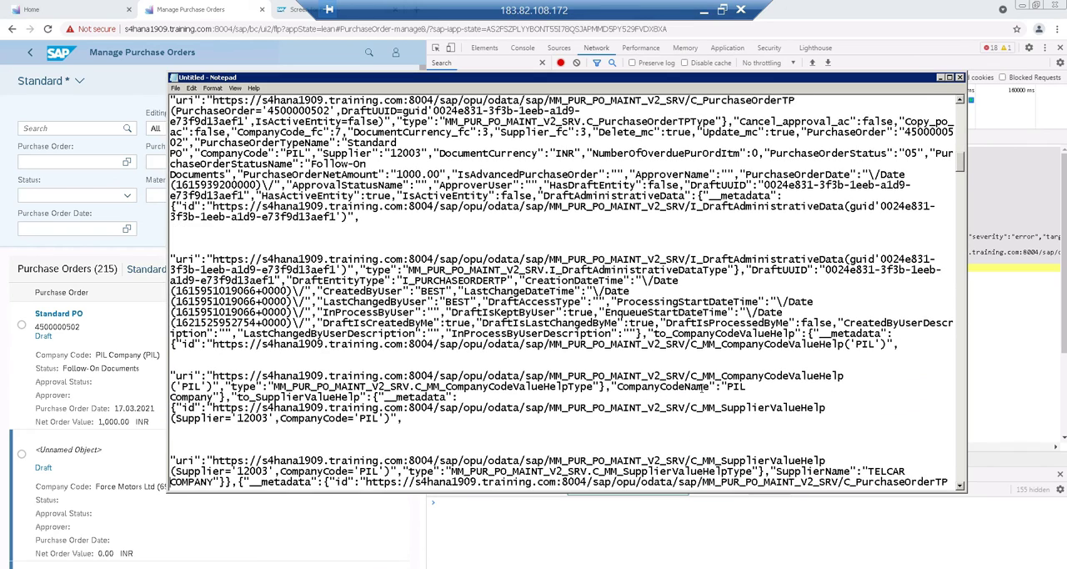
pyautogui.moveTo(752, 377); pyautogui.dragTo(752, 387)
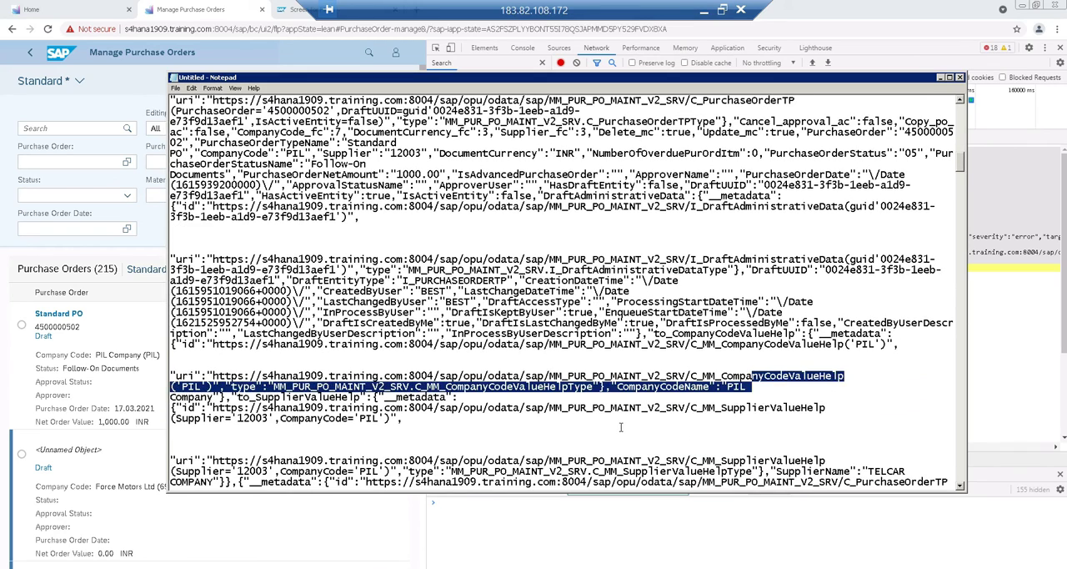
pyautogui.press('Down')
pyautogui.press('Down')
pyautogui.press('Down')
pyautogui.press('Down')
pyautogui.press('Down')
pyautogui.press('Down')
pyautogui.press('Down')
pyautogui.press('Down')
pyautogui.press('Down')
pyautogui.press('Down')
pyautogui.press('Down')
pyautogui.press('Down')
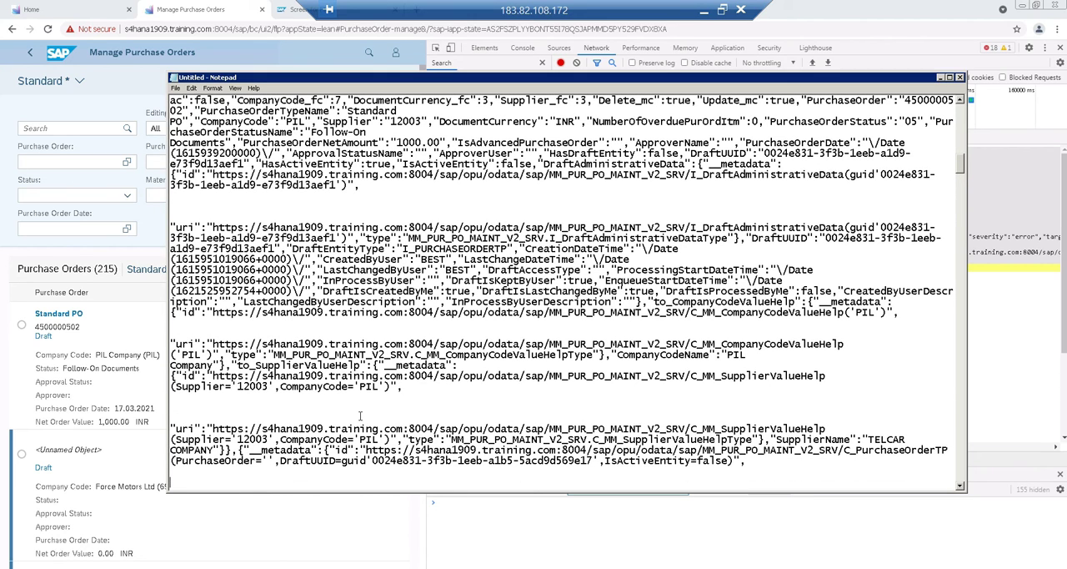
pyautogui.moveTo(207, 427); pyautogui.dragTo(462, 420)
pyautogui.moveTo(674, 425); pyautogui.dragTo(837, 427)
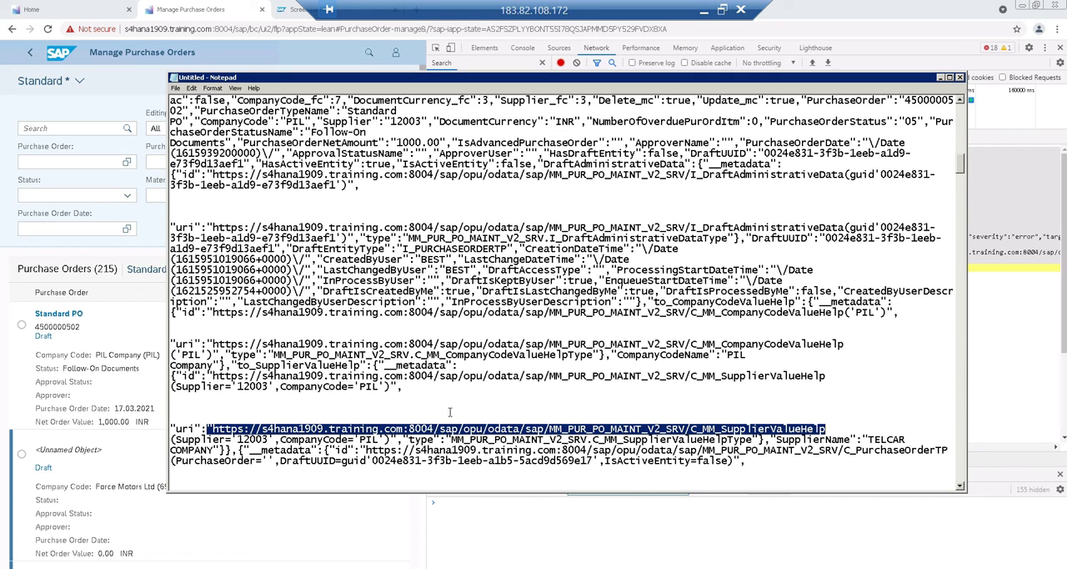
# Switch to the SAP GUI ABAP Editor window and open transaction SE93 in a new session
pyautogui.click(191, 567)
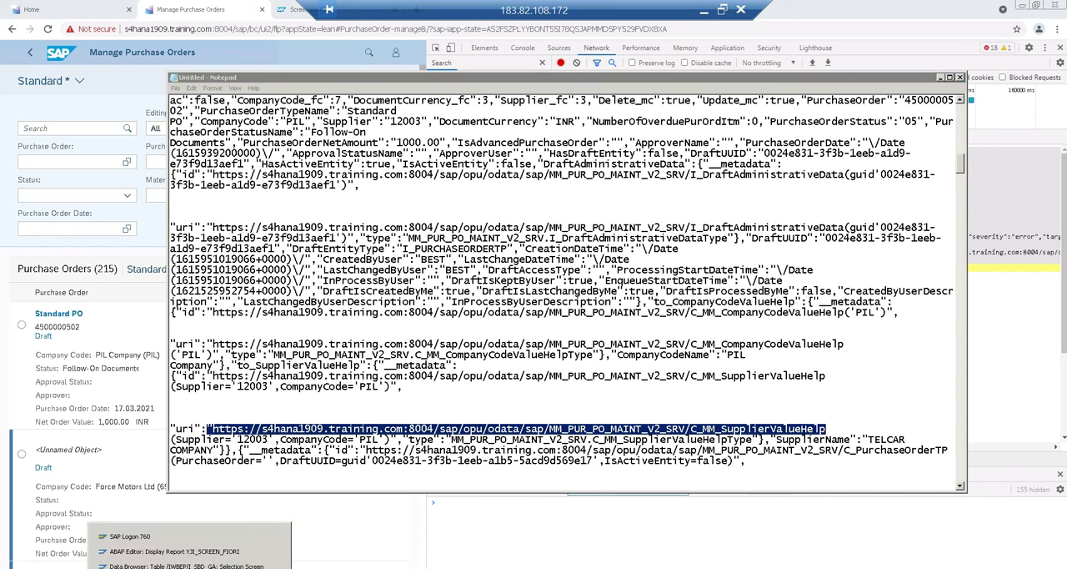
pyautogui.click(175, 558)
pyautogui.click(48, 63)
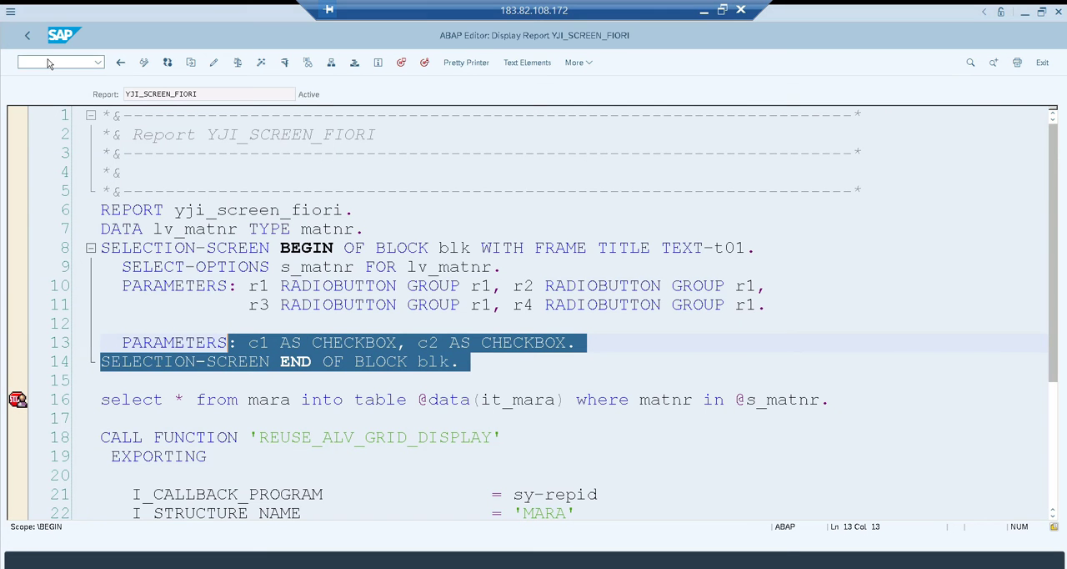
pyautogui.write('/ose')
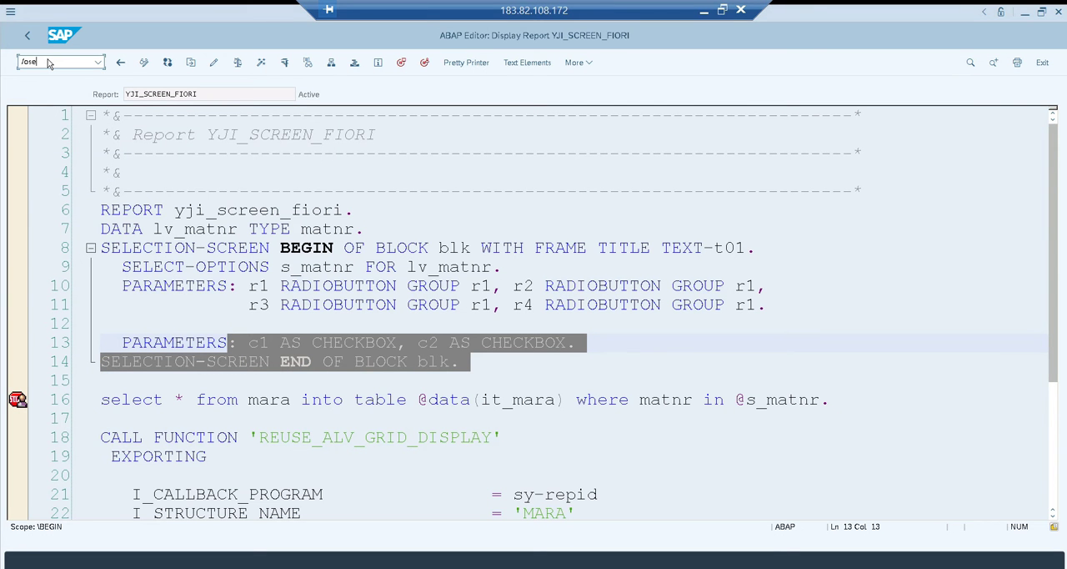
pyautogui.write('93')
pyautogui.press('Return')
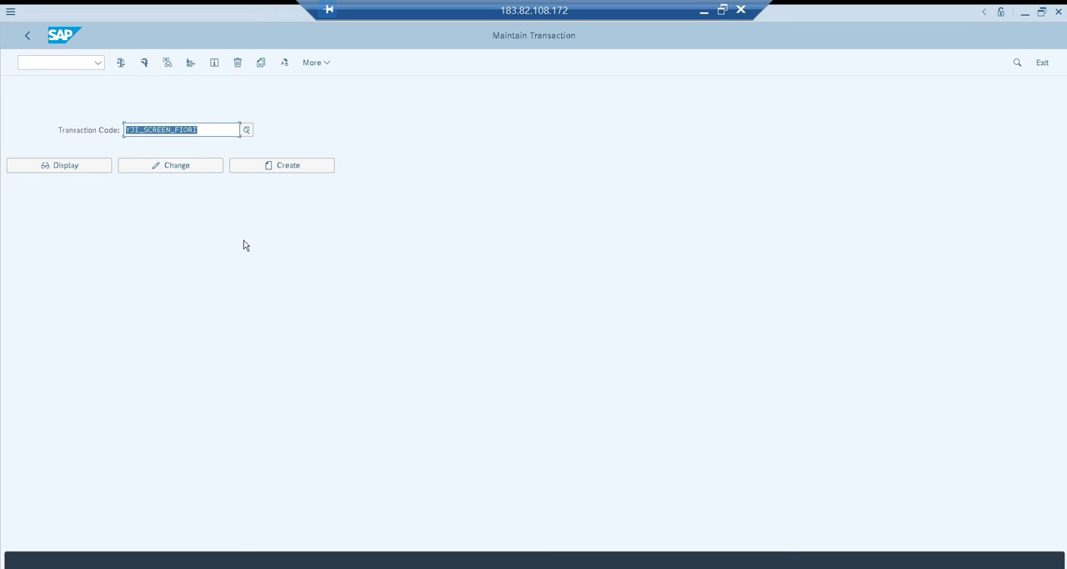
# Replace the transaction code with /IWFND/MAINT_SERVICE and open Activate and Maintain Services
pyautogui.press('BackSpace')
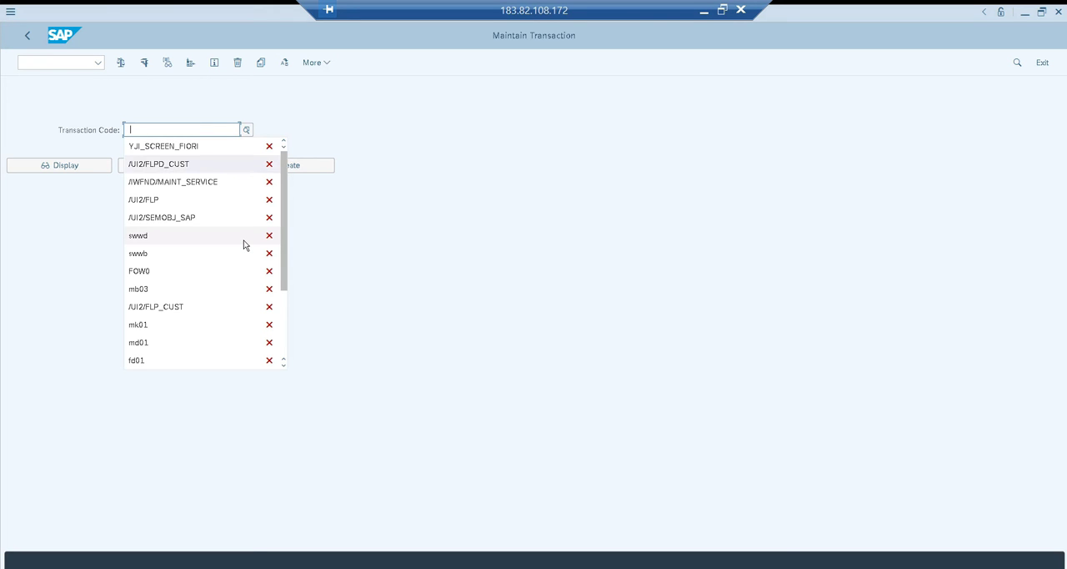
pyautogui.press('Down')
pyautogui.press('Return')
pyautogui.press('F7')
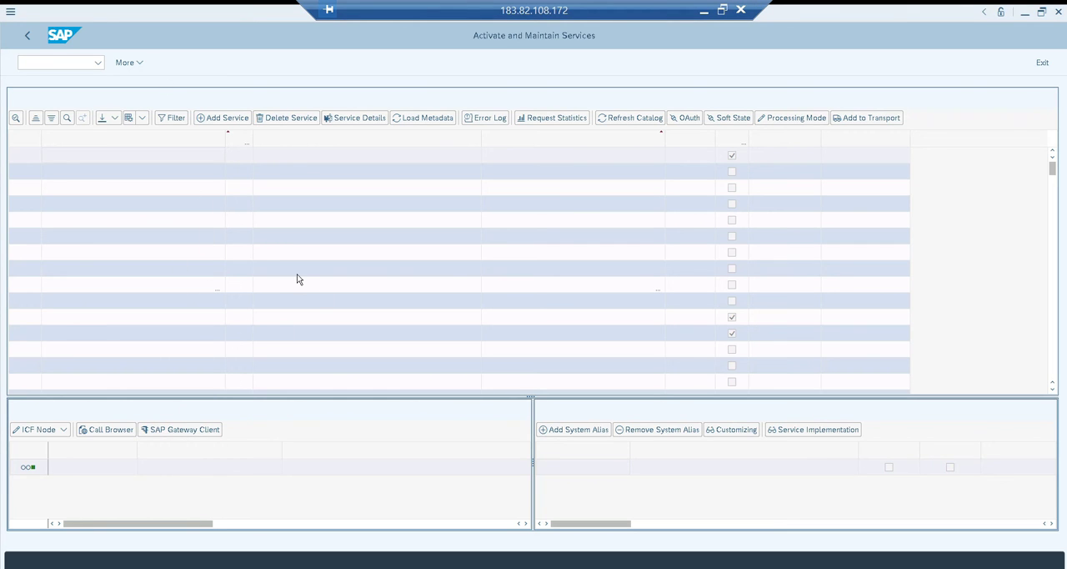
# Open the SAP Gateway Client from the service maintenance screen
pyautogui.click(180, 428)
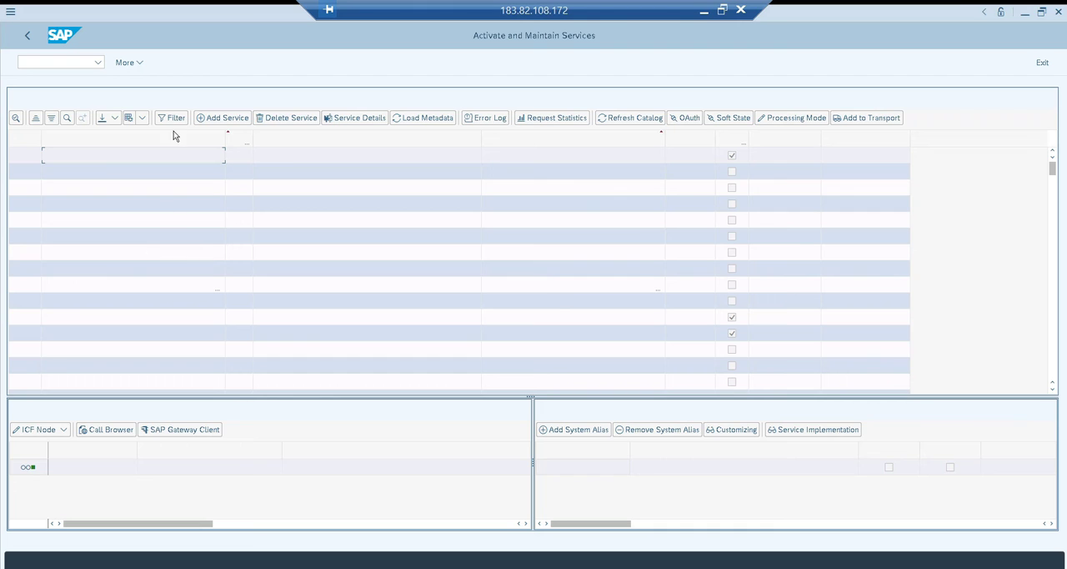
pyautogui.click(198, 433)
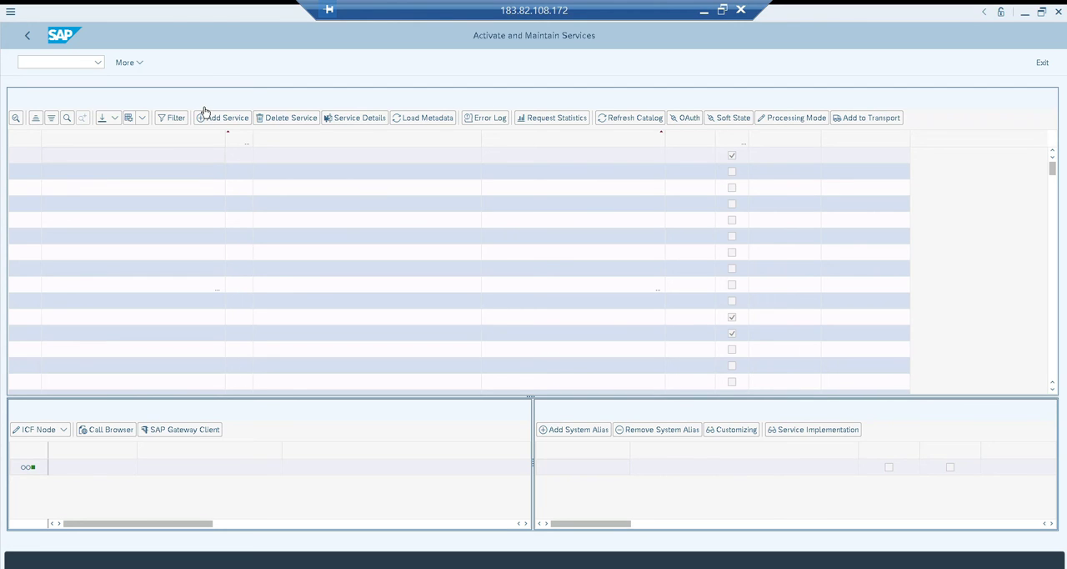
pyautogui.click(177, 435)
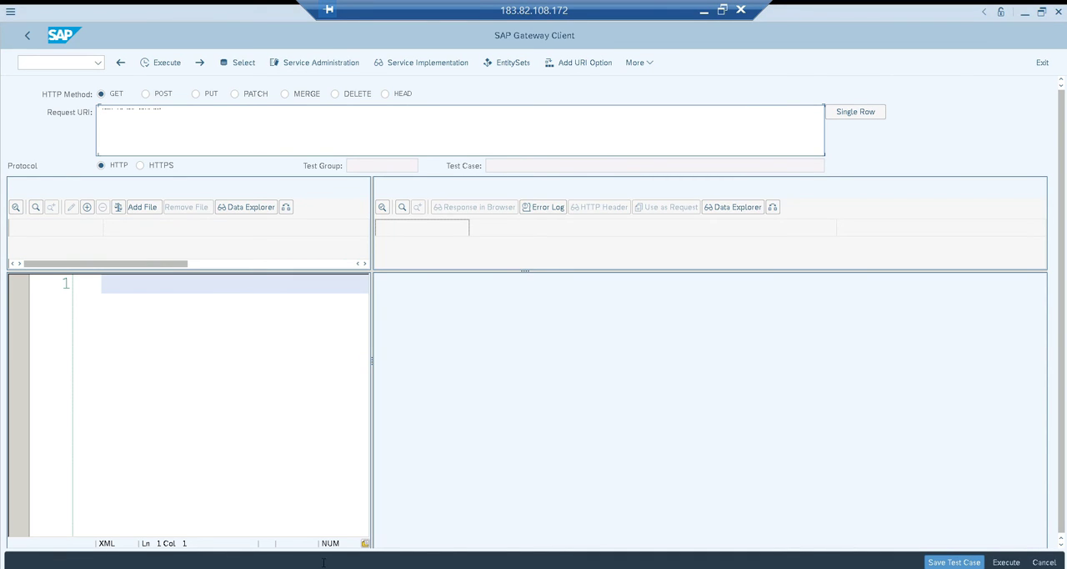
# Set the request URI to /sap/opu/odata/sap/MM_PUR_PO_MAINT_V2_SRV/C_MM_SupplierValueHelp from the Notepad response and execute the GET request
pyautogui.click(245, 567)
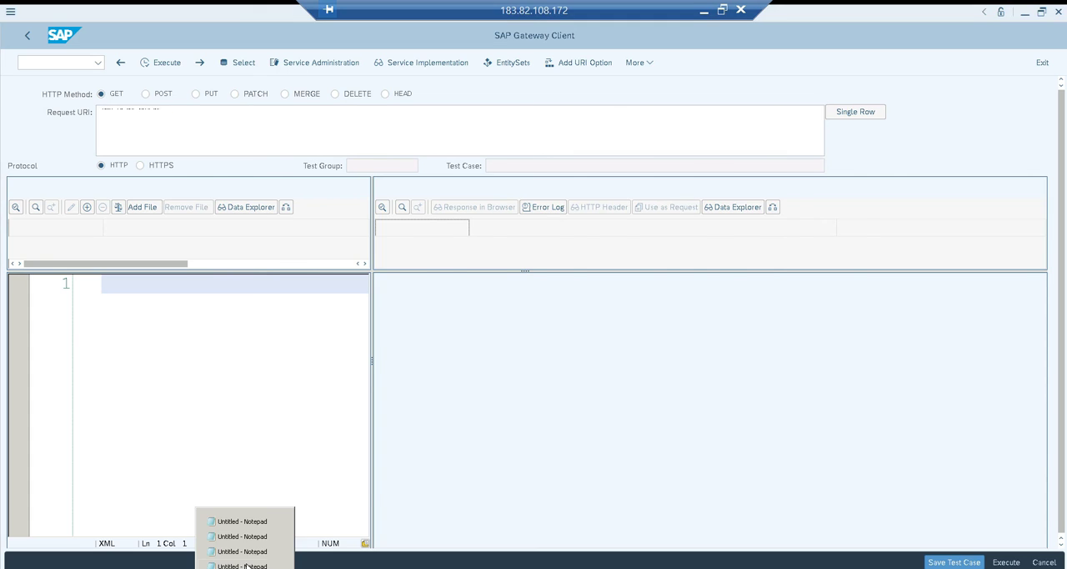
pyautogui.click(247, 566)
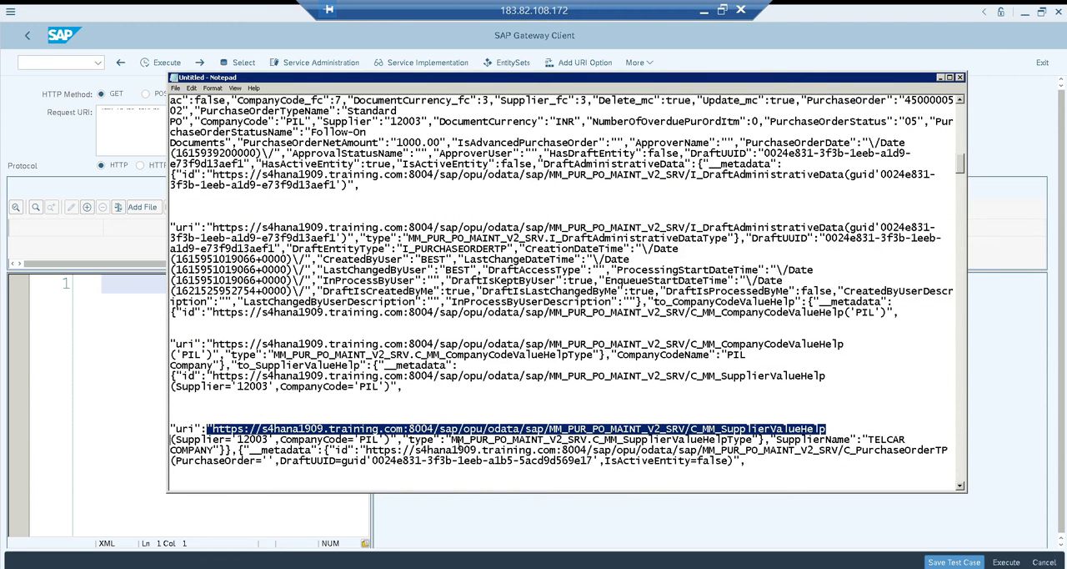
pyautogui.hotkey('alt', 'Tab')
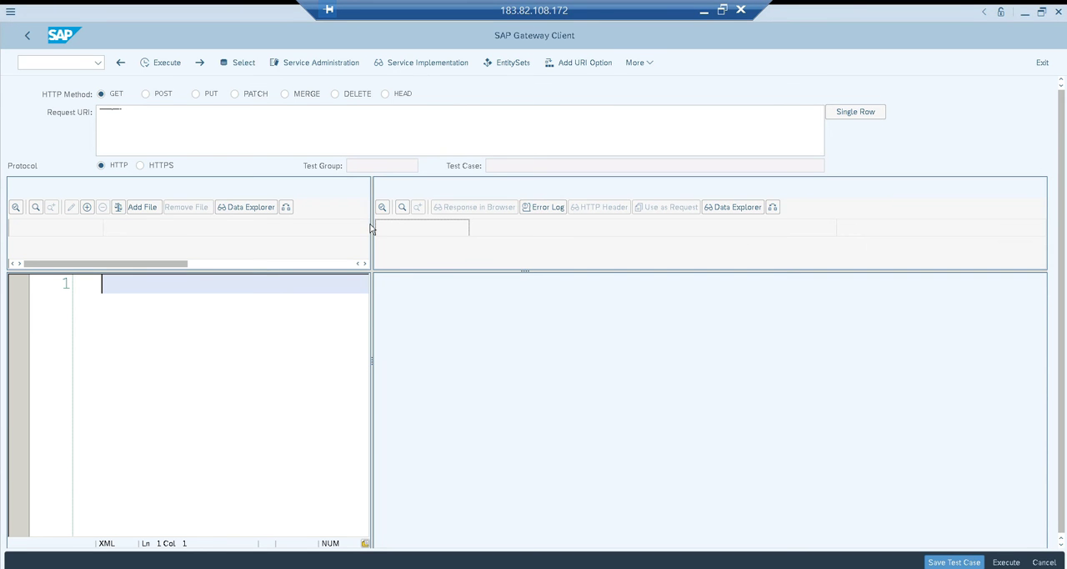
pyautogui.click(295, 147)
pyautogui.click(1063, 13)
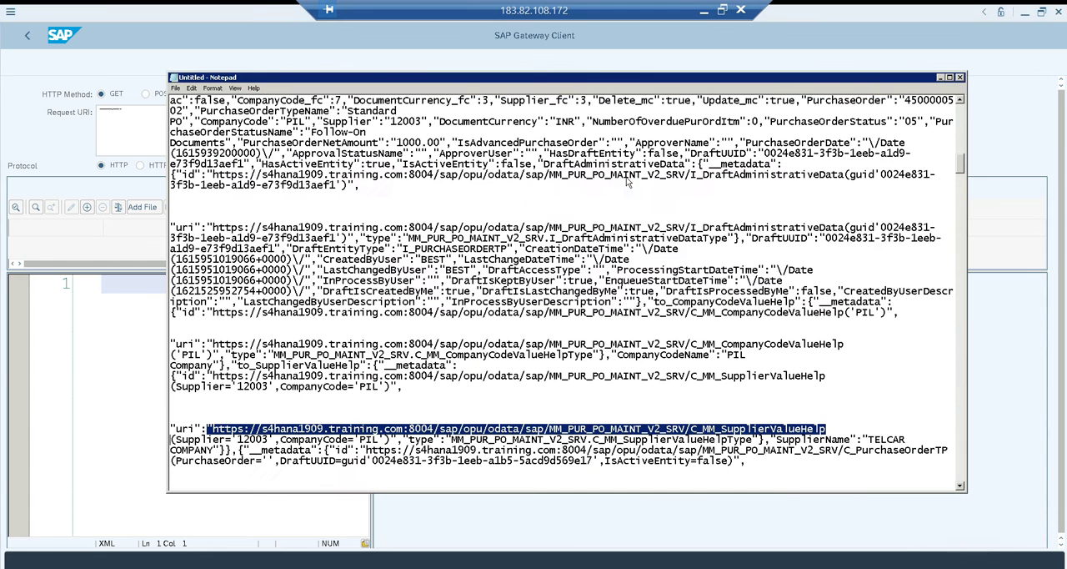
pyautogui.click(125, 324)
pyautogui.hotkey('alt', 'Tab')
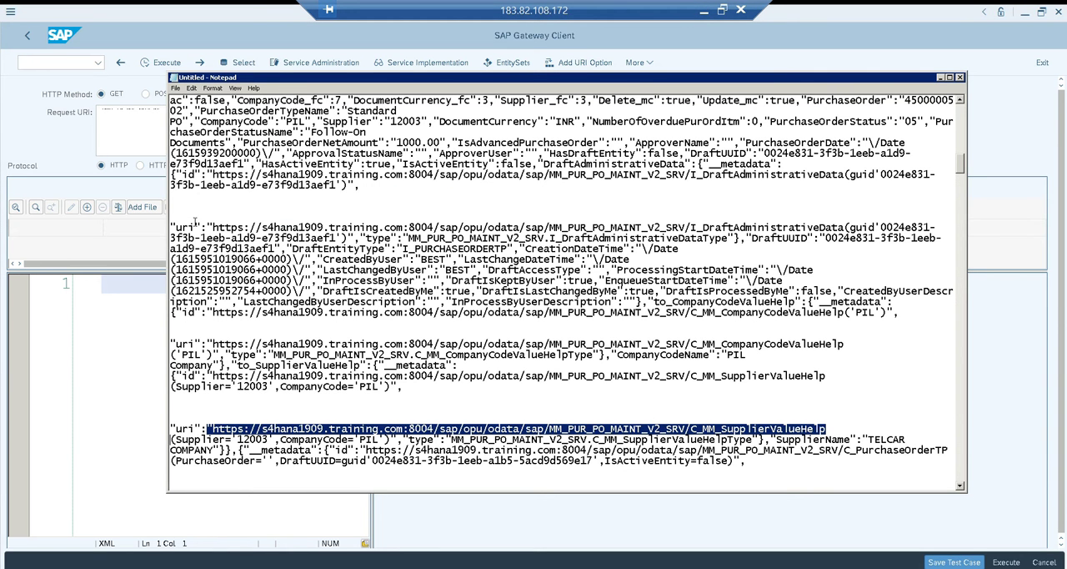
pyautogui.click(115, 123)
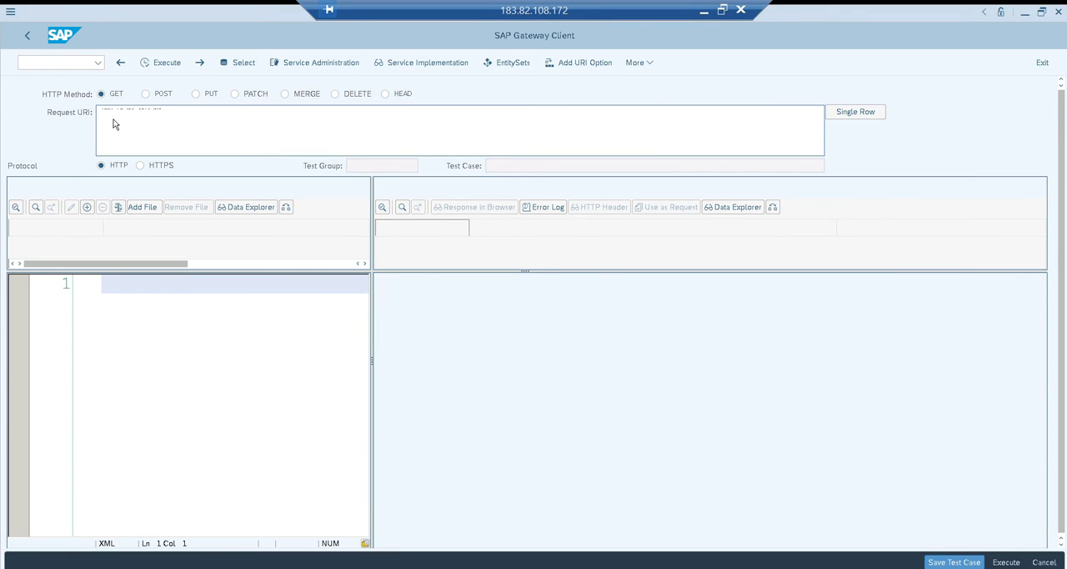
pyautogui.click(166, 62)
pyautogui.click(161, 64)
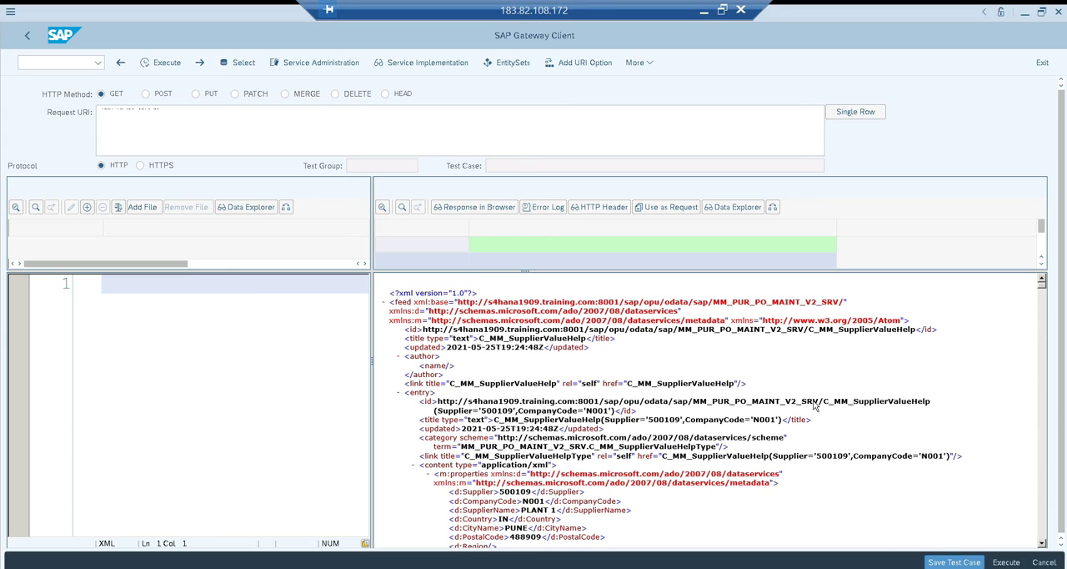
# Highlight C_MM_SupplierValueHelp in the response, copy the service name MM_PUR_PO_MAINT_V2_SRV, and open the Data Browser in a new session
pyautogui.moveTo(818, 403); pyautogui.dragTo(933, 404)
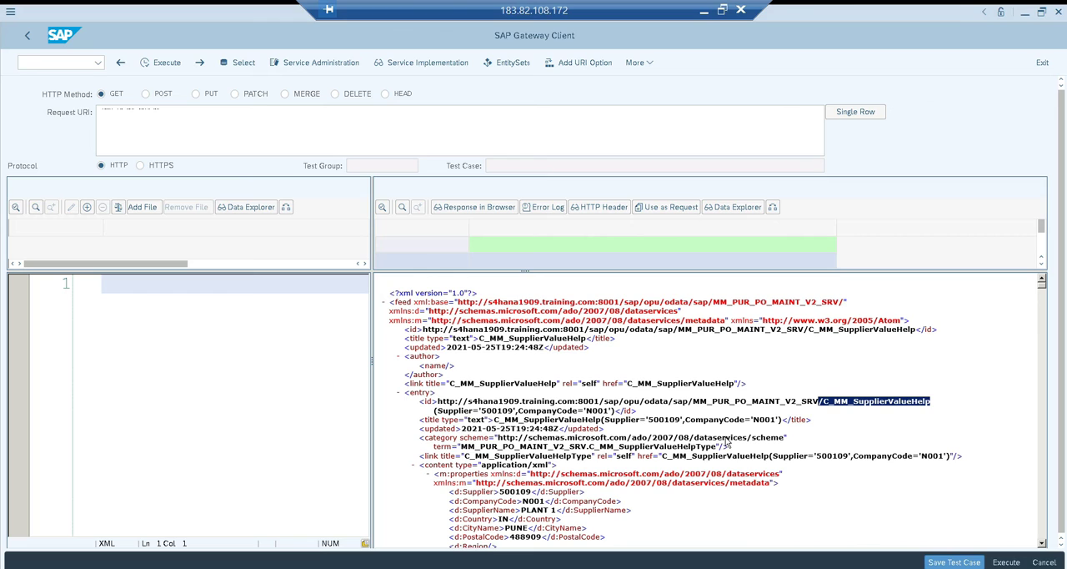
pyautogui.moveTo(692, 402); pyautogui.dragTo(824, 399)
pyautogui.hotkey('ctrl', 'c')
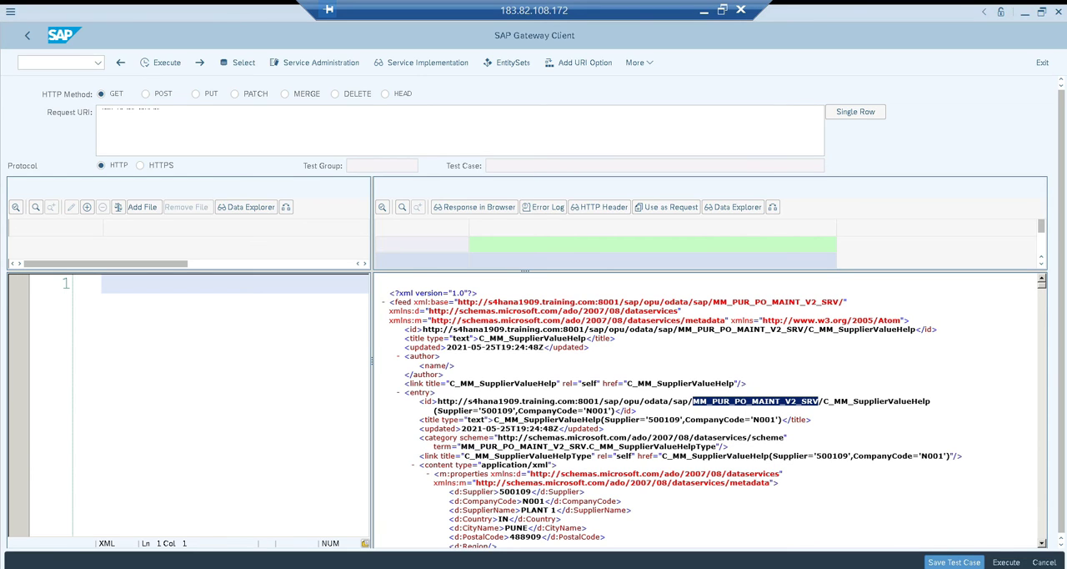
pyautogui.click(190, 567)
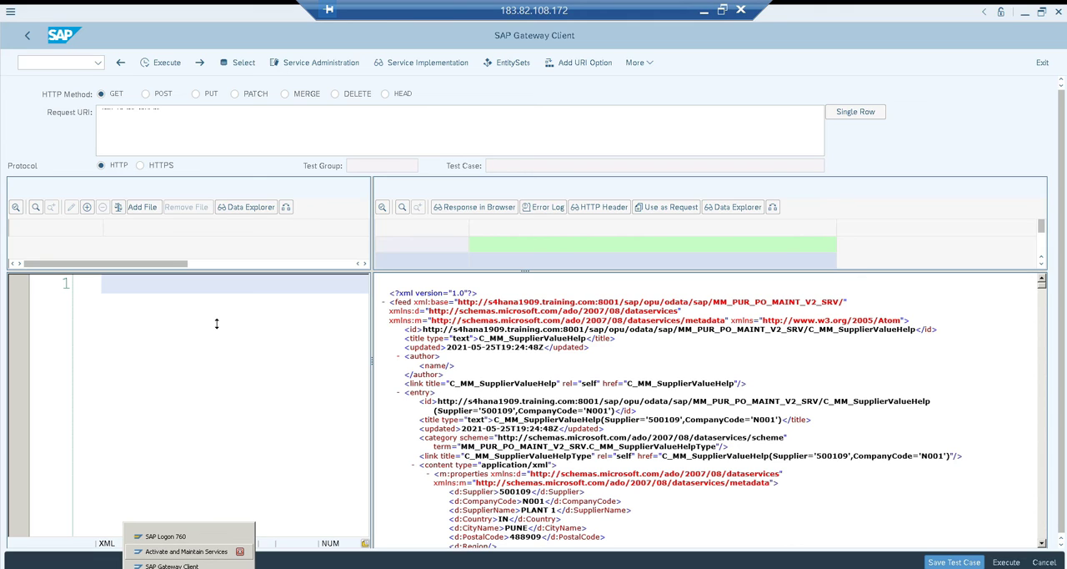
pyautogui.click(80, 63)
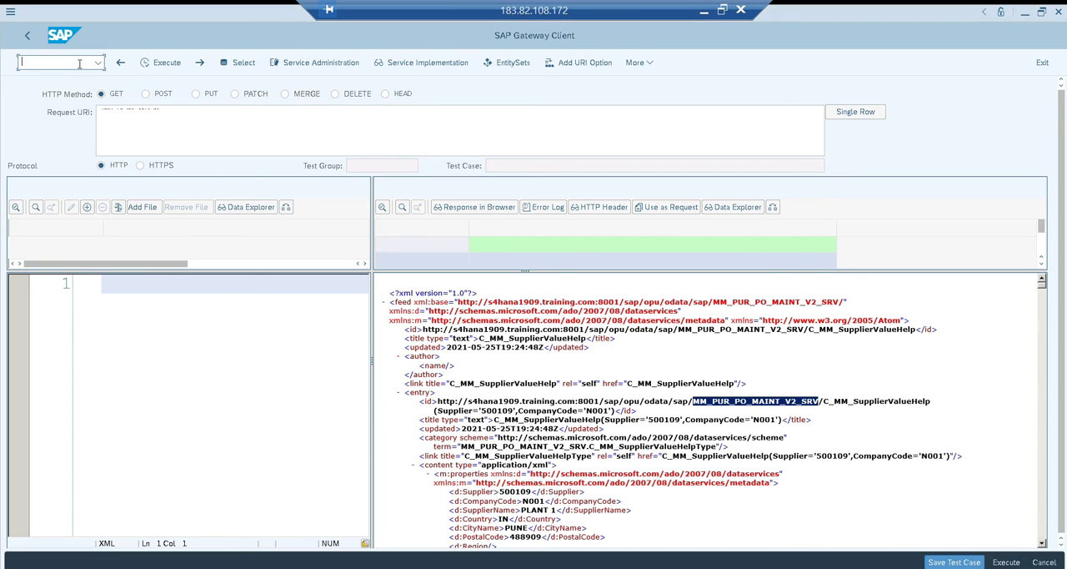
pyautogui.write('/osegw')
pyautogui.press('Return')
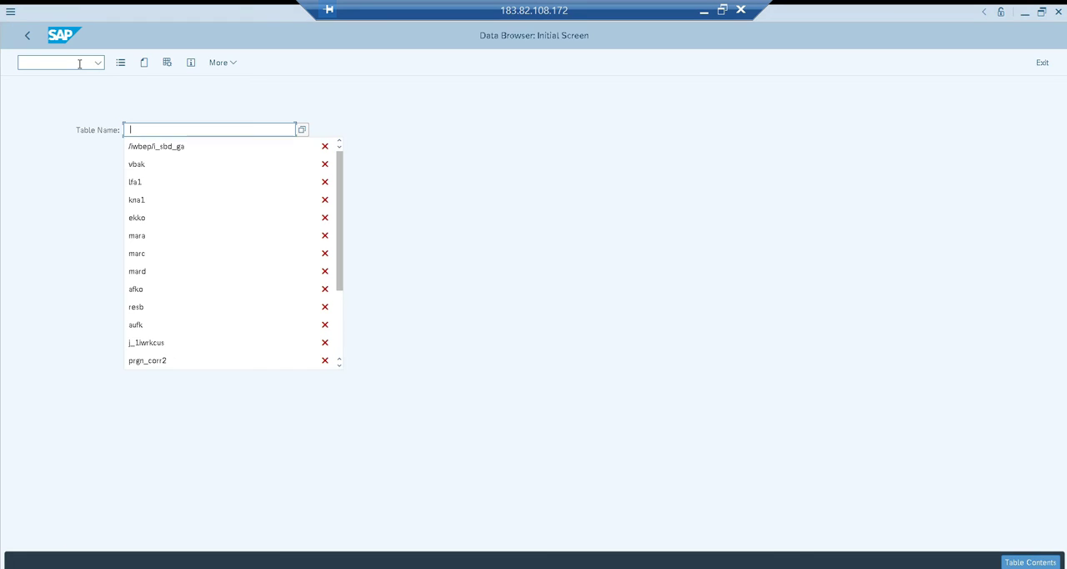
# Open table /IWBEP/I_SBD_GA and list its entries with object name MM_PUR_PO_MAINT_V2_SRV
pyautogui.press('Down')
pyautogui.press('Return')
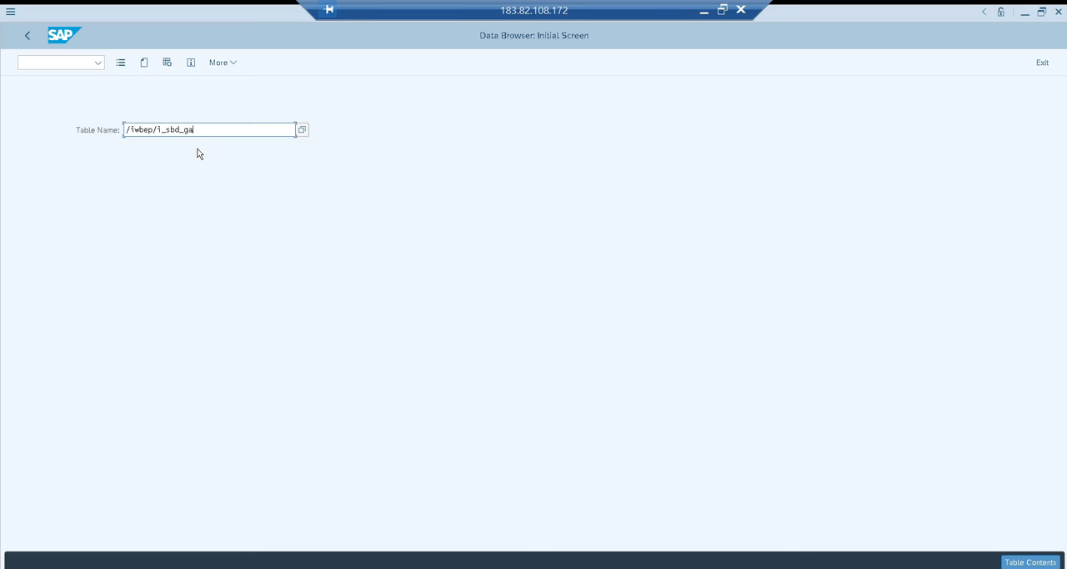
pyautogui.press('Return')
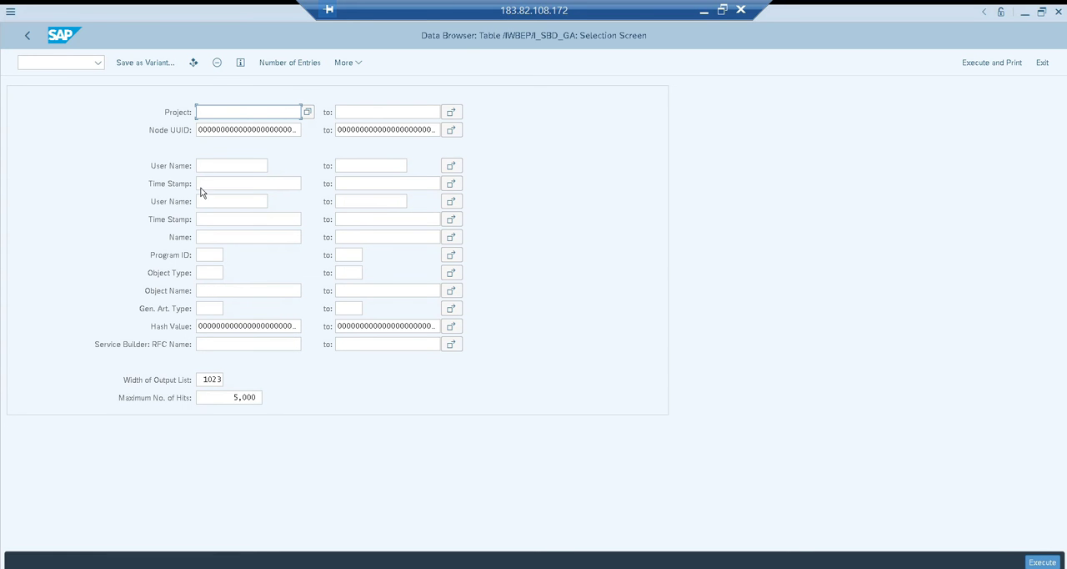
pyautogui.click(210, 290)
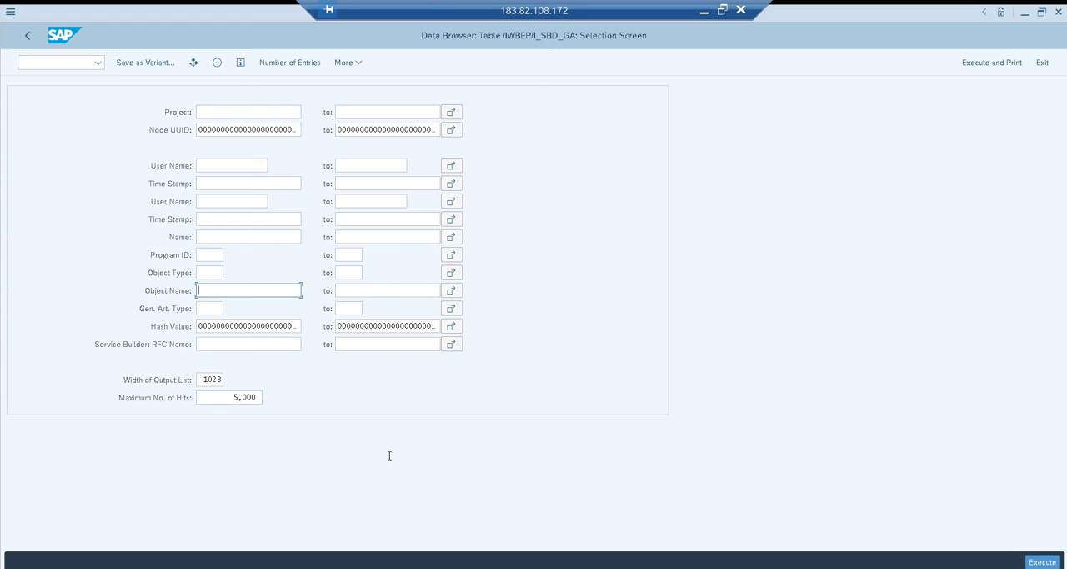
pyautogui.hotkey('ctrl', 'v')
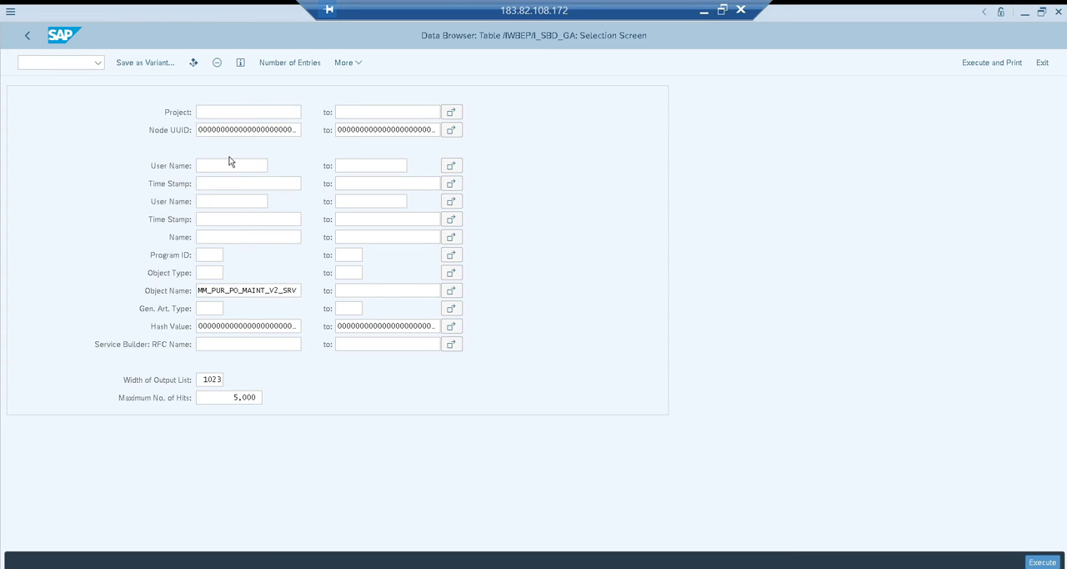
pyautogui.press('F8')
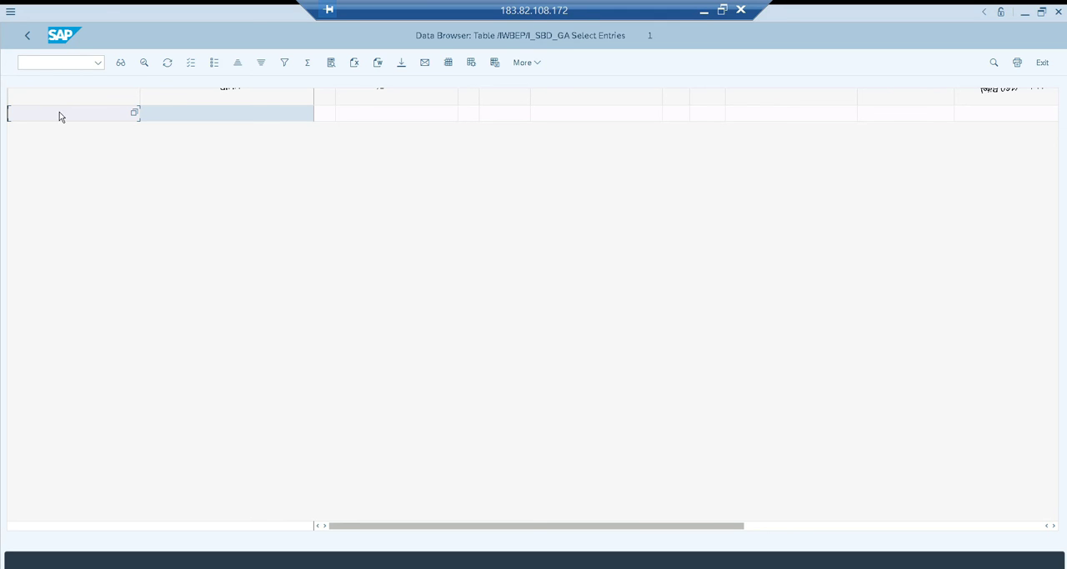
# Change the Data Browser user parameters so the keyword shows the Field Name
pyautogui.click(537, 64)
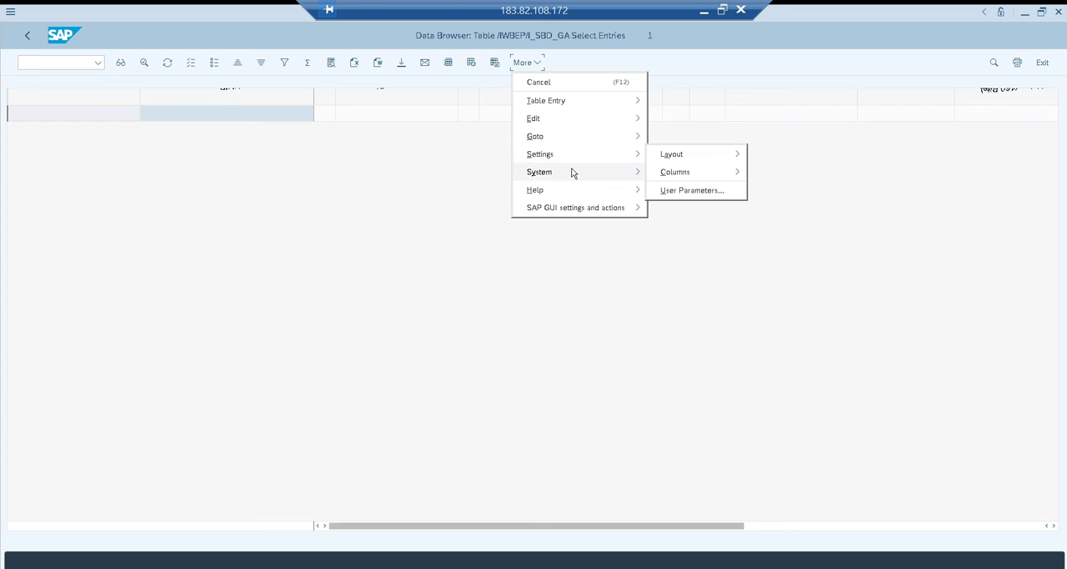
pyautogui.moveTo(573, 173)
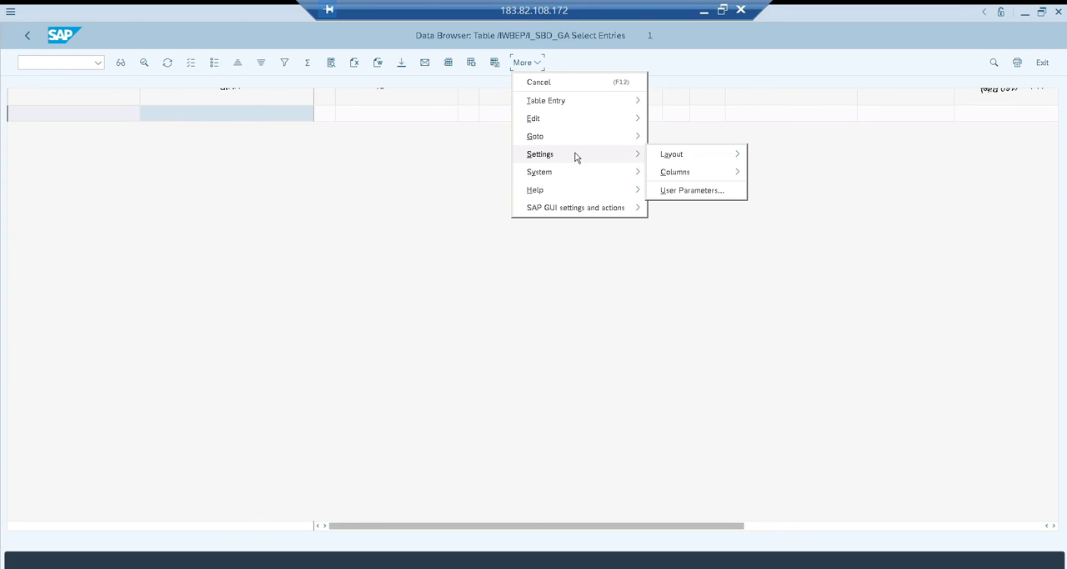
pyautogui.click(679, 190)
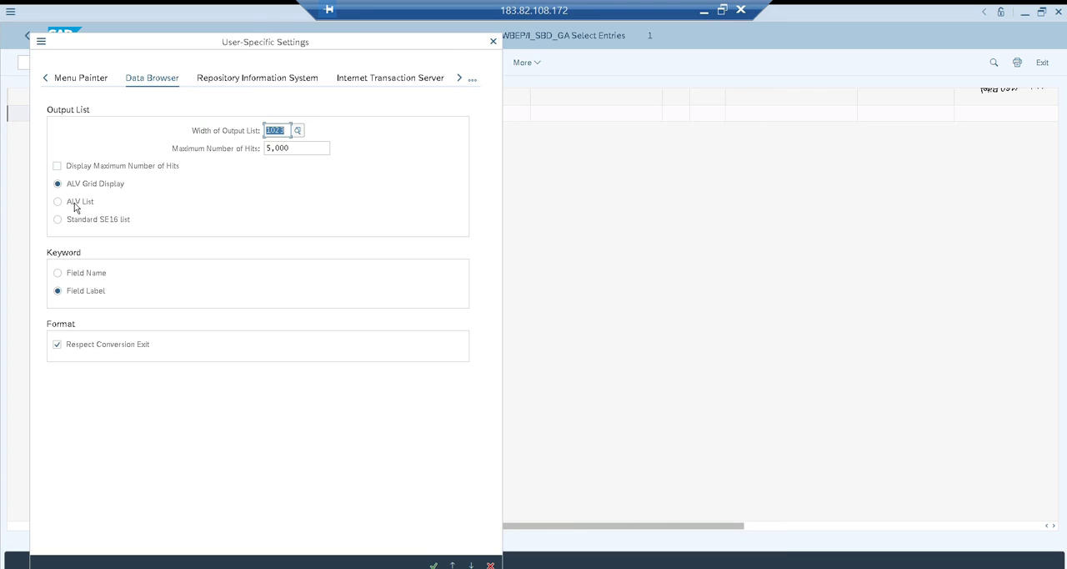
pyautogui.click(70, 273)
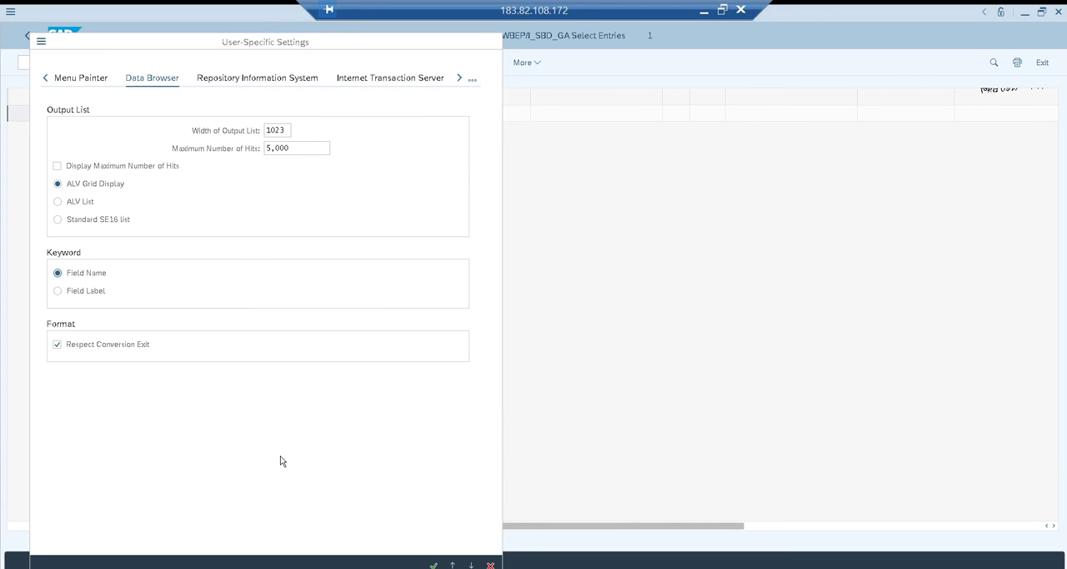
pyautogui.click(434, 565)
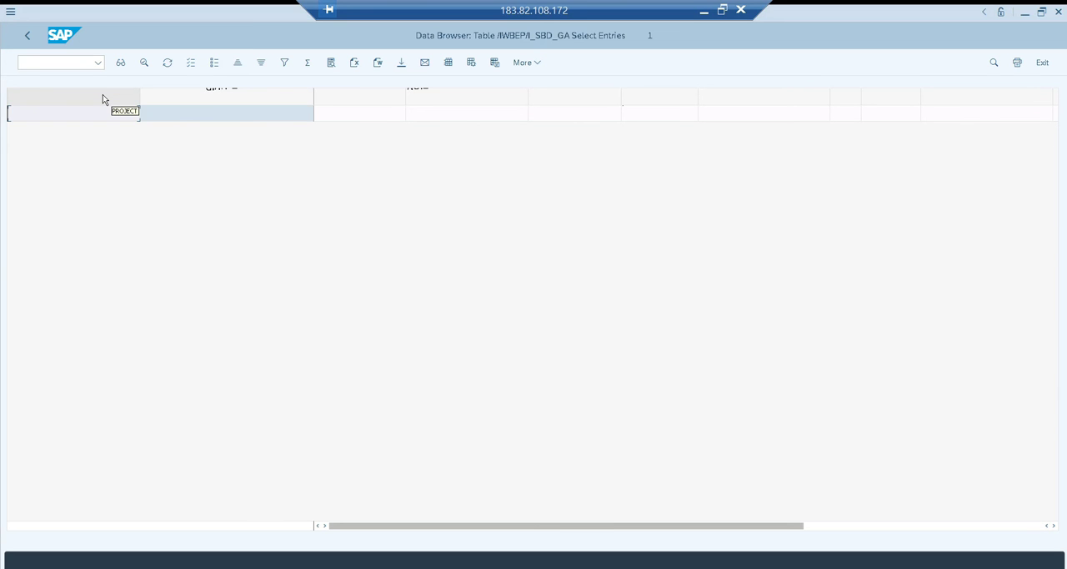
# Open the details of the listed table entry and examine its fields
pyautogui.doubleClick(80, 118)
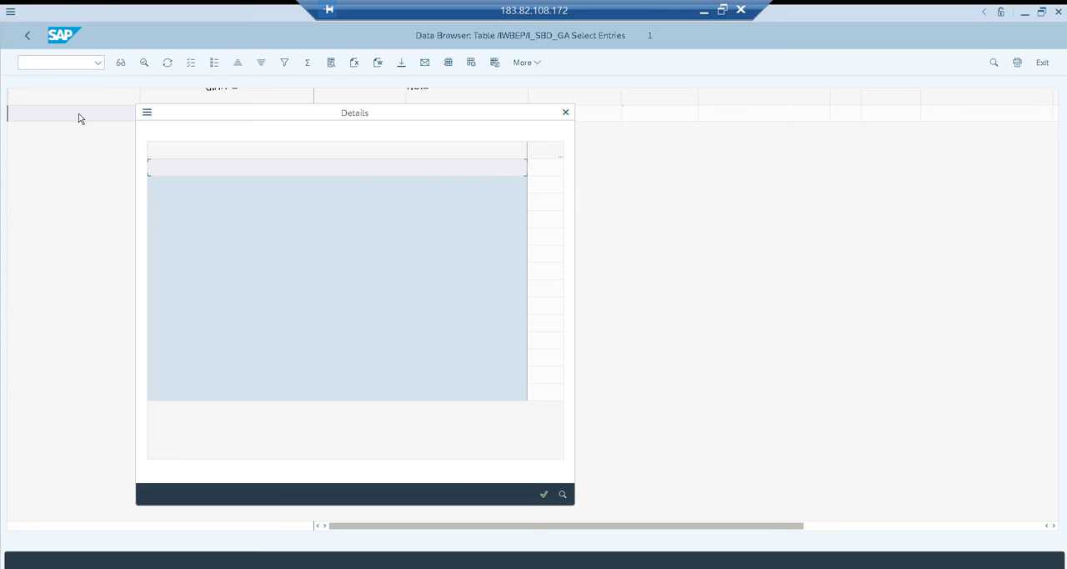
pyautogui.click(407, 255)
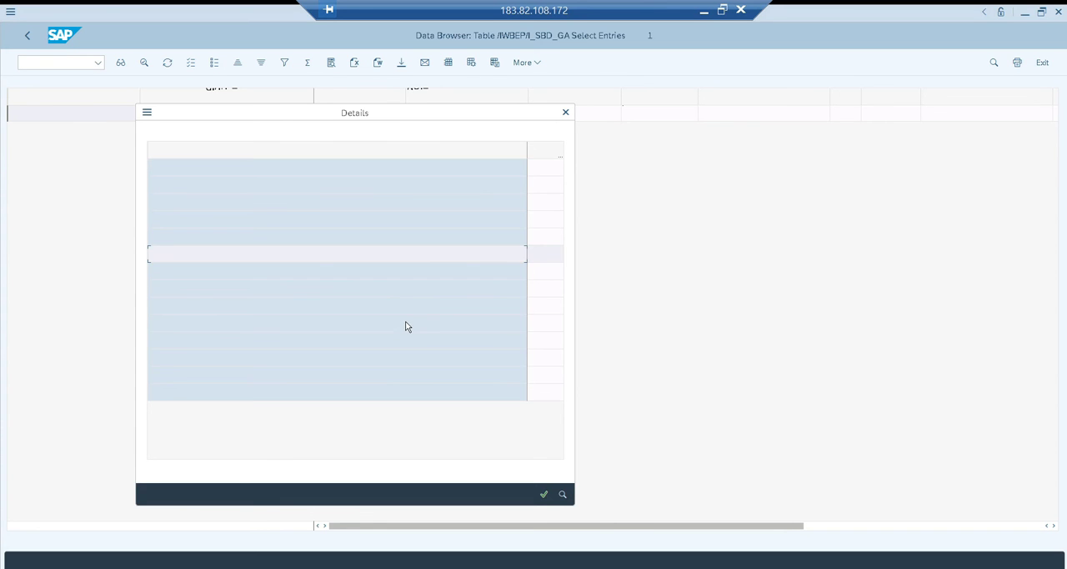
pyautogui.click(407, 325)
pyautogui.click(410, 381)
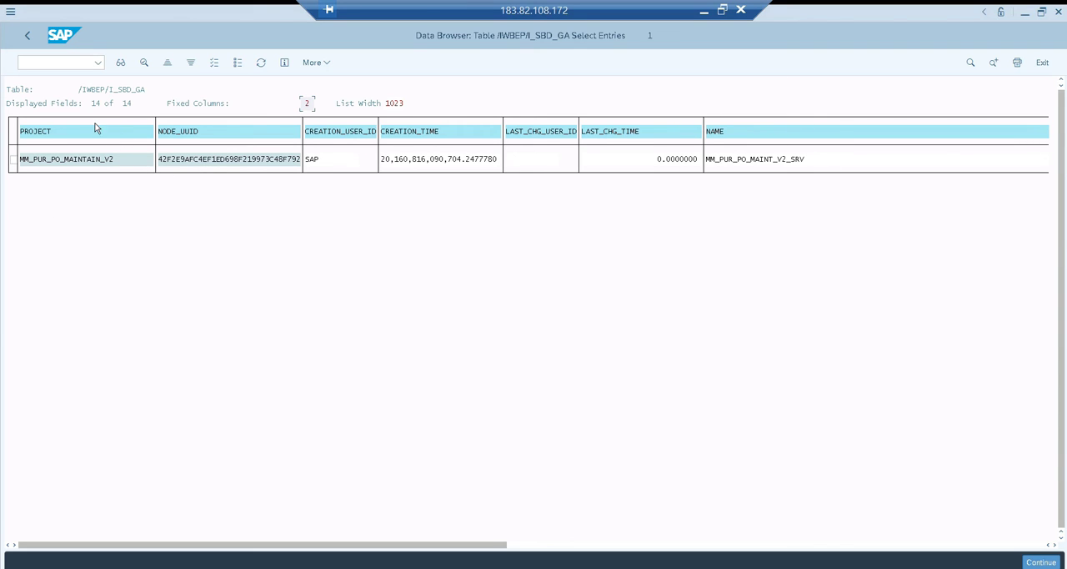
# Pick out the entry's PROJECT value and open the SAP Gateway Service Builder (SEGW) in a new session
pyautogui.click(112, 164)
pyautogui.click(78, 65)
pyautogui.write('/osegw')
pyautogui.press('Return')
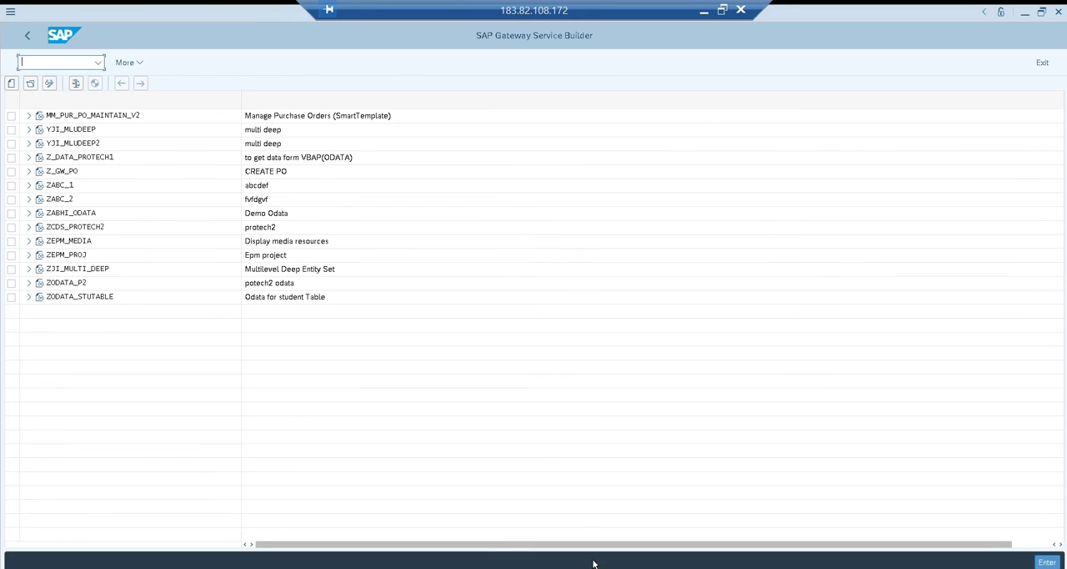
# Try to open the project MM_PUR_PO_MAINTAIN_V2 in the Service Builder using the name copied from the table entry
pyautogui.click(109, 118)
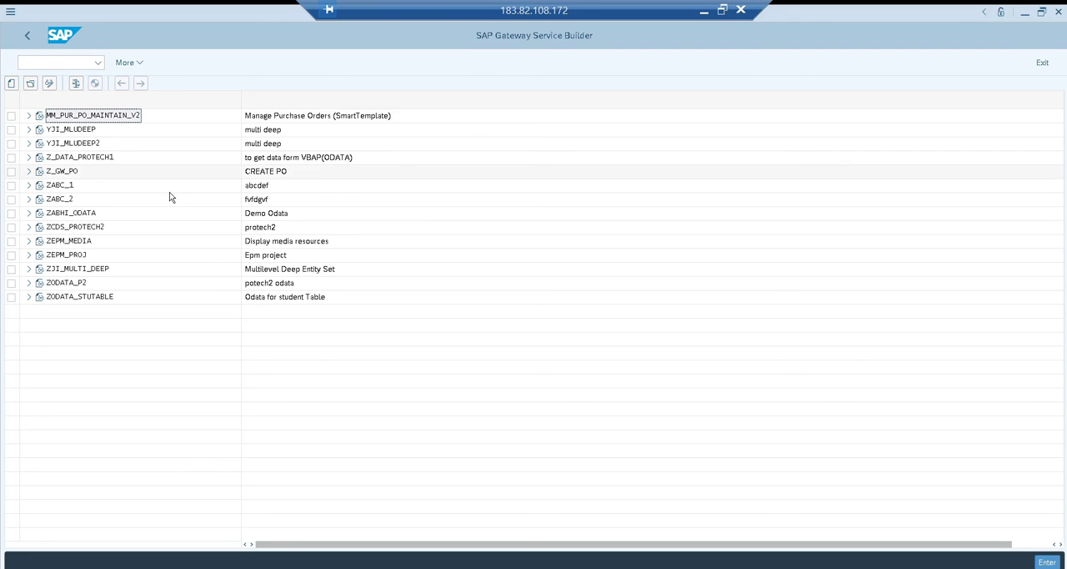
pyautogui.click(31, 85)
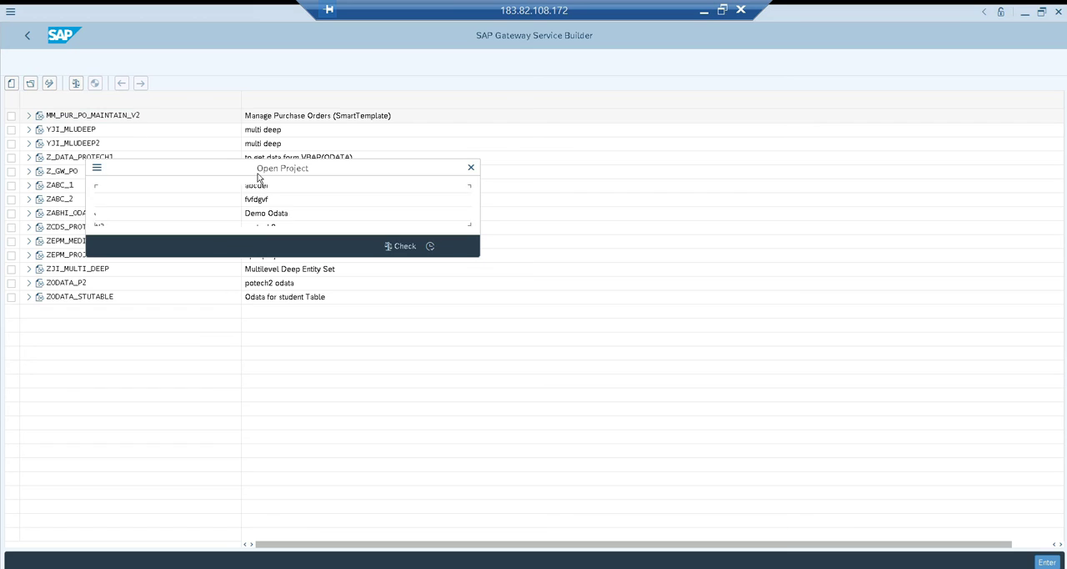
pyautogui.hotkey('alt', 'Tab')
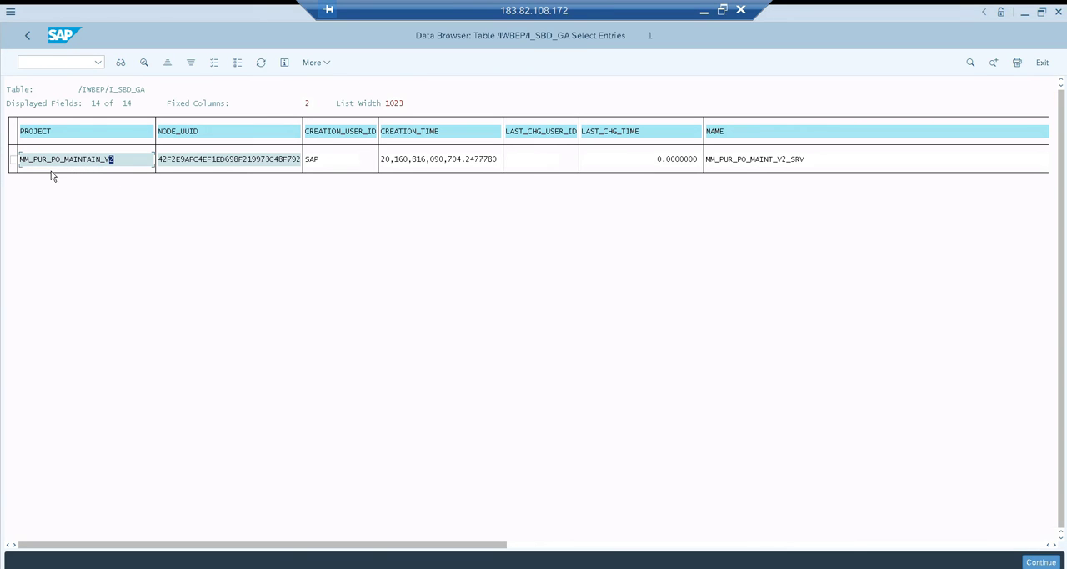
pyautogui.moveTo(20, 159); pyautogui.dragTo(119, 164)
pyautogui.hotkey('ctrl', 'c')
pyautogui.hotkey('alt', 'Tab')
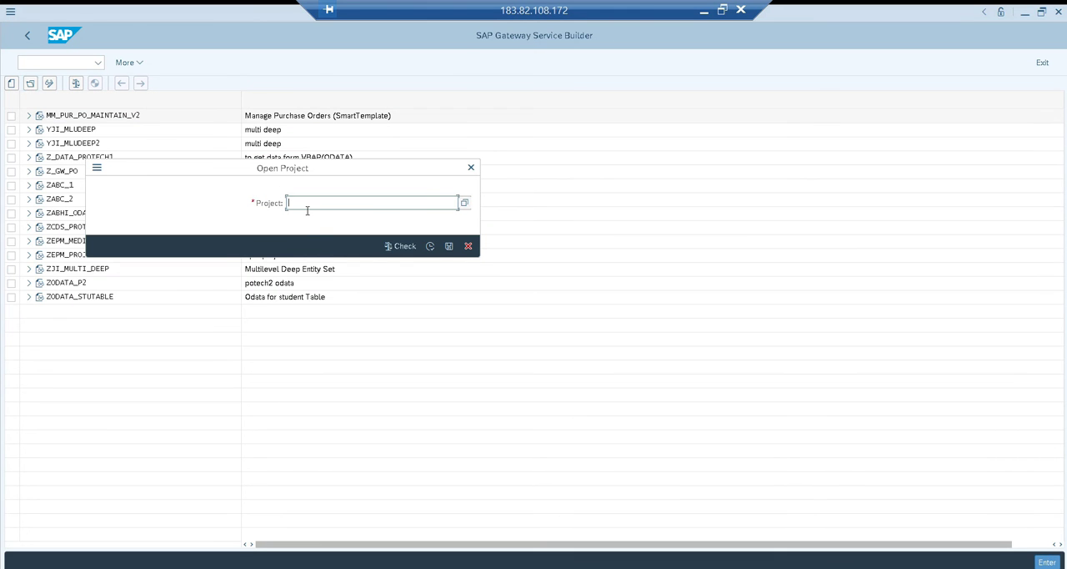
pyautogui.hotkey('ctrl', 'v')
pyautogui.click(430, 246)
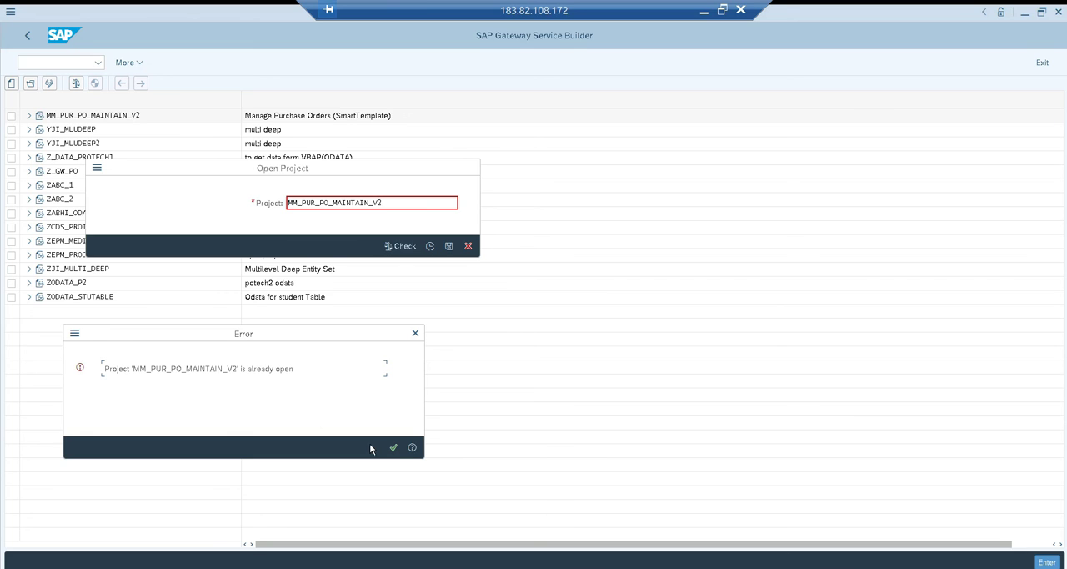
pyautogui.click(394, 447)
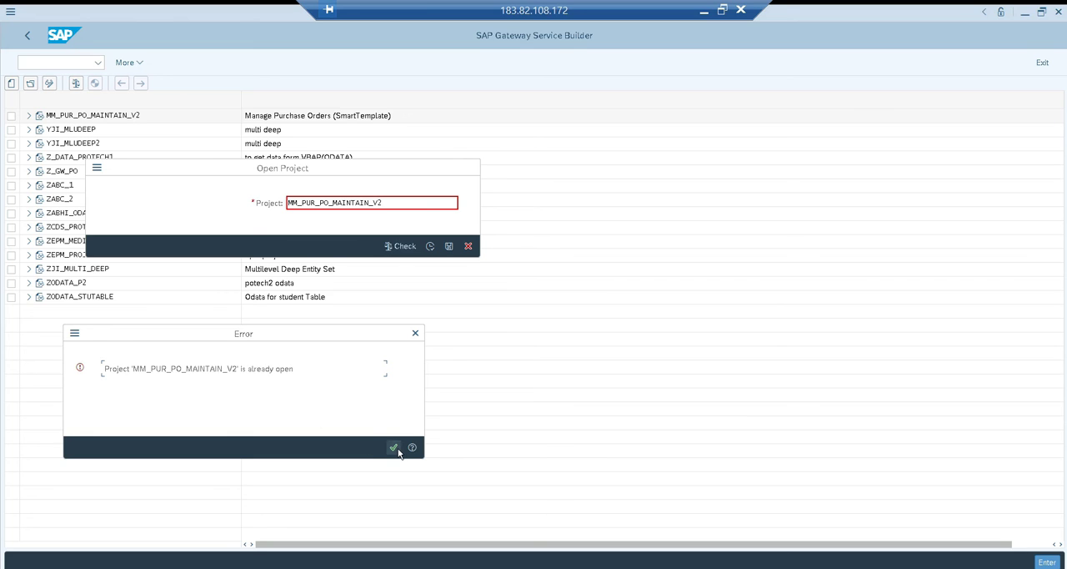
pyautogui.click(469, 247)
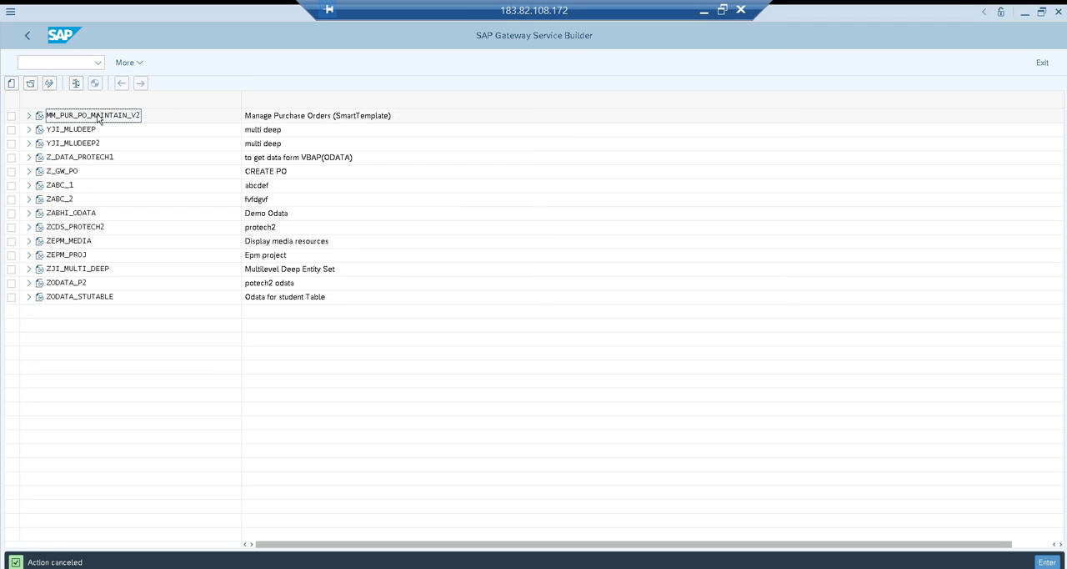
# Expand the project MM_PUR_PO_MAINTAIN_V2 and its Data Model folder in the Service Builder tree
pyautogui.click(29, 116)
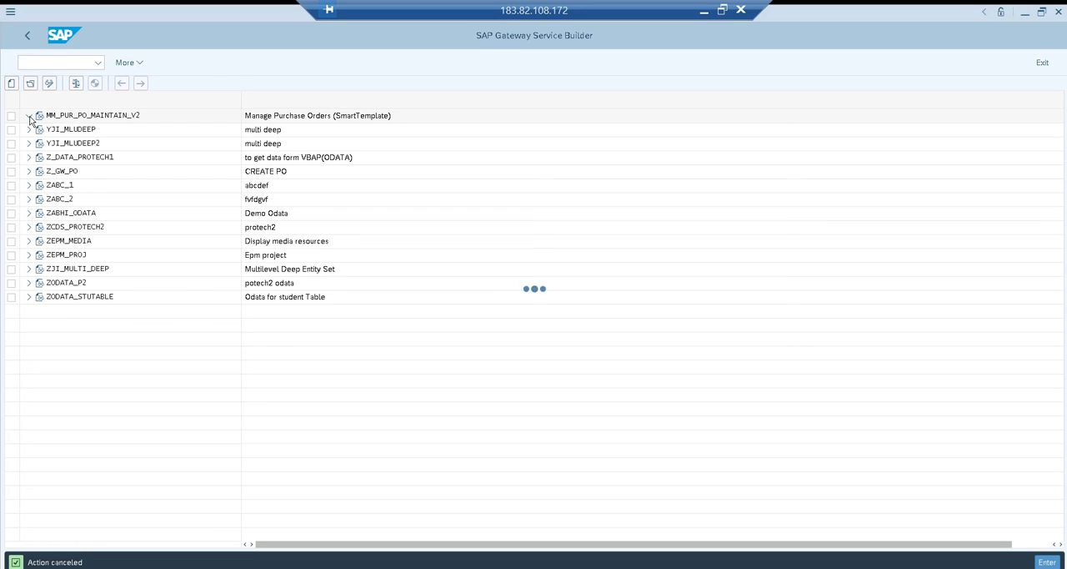
pyautogui.click(29, 116)
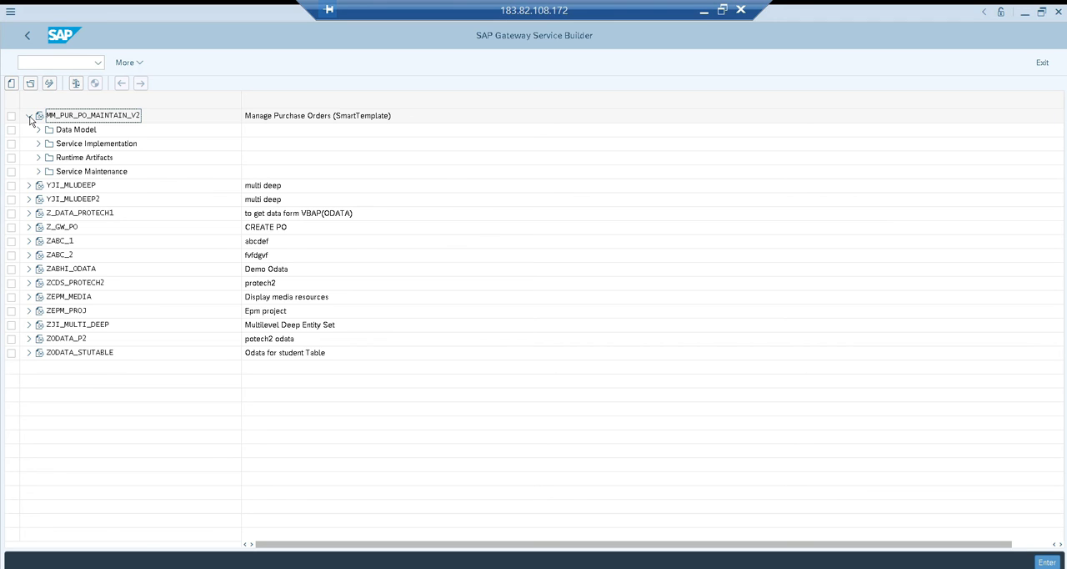
pyautogui.click(38, 129)
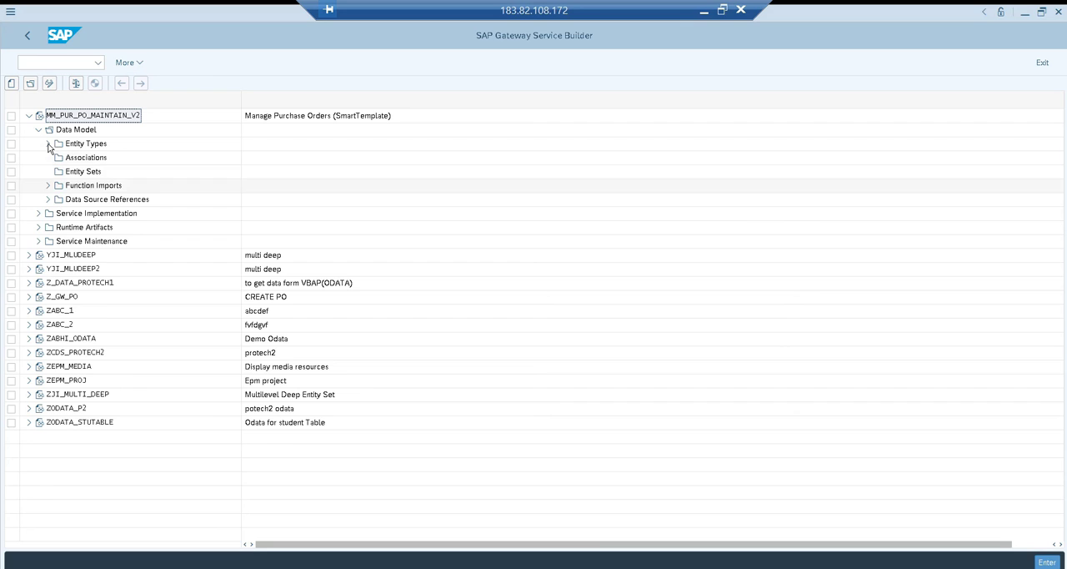
# Expand the data model's Entity Types and the Data Source References down to the Entity Types under CDS-Entity Exposures
pyautogui.click(49, 144)
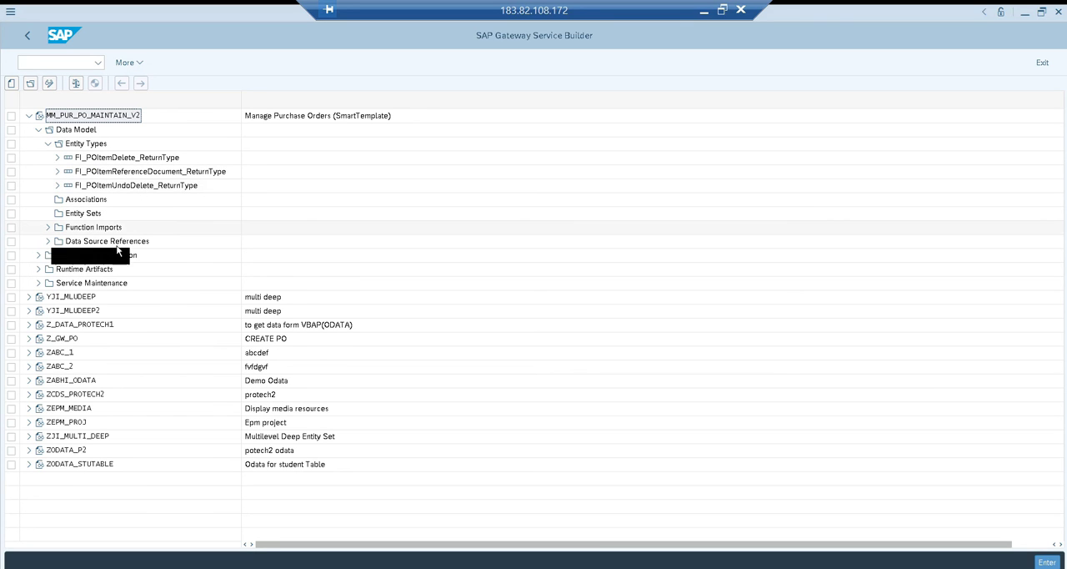
pyautogui.click(47, 241)
pyautogui.click(56, 255)
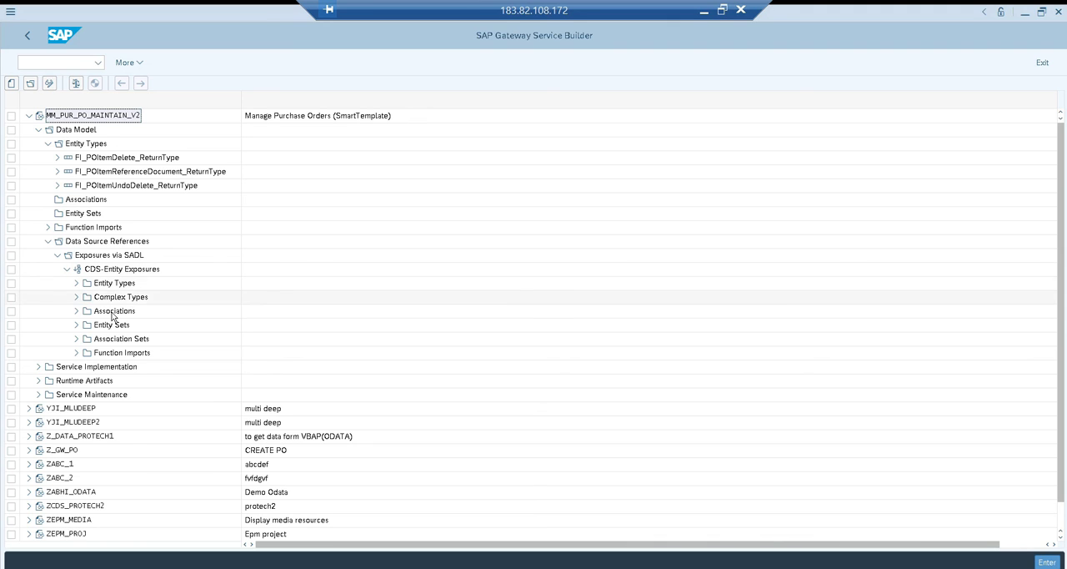
pyautogui.click(75, 283)
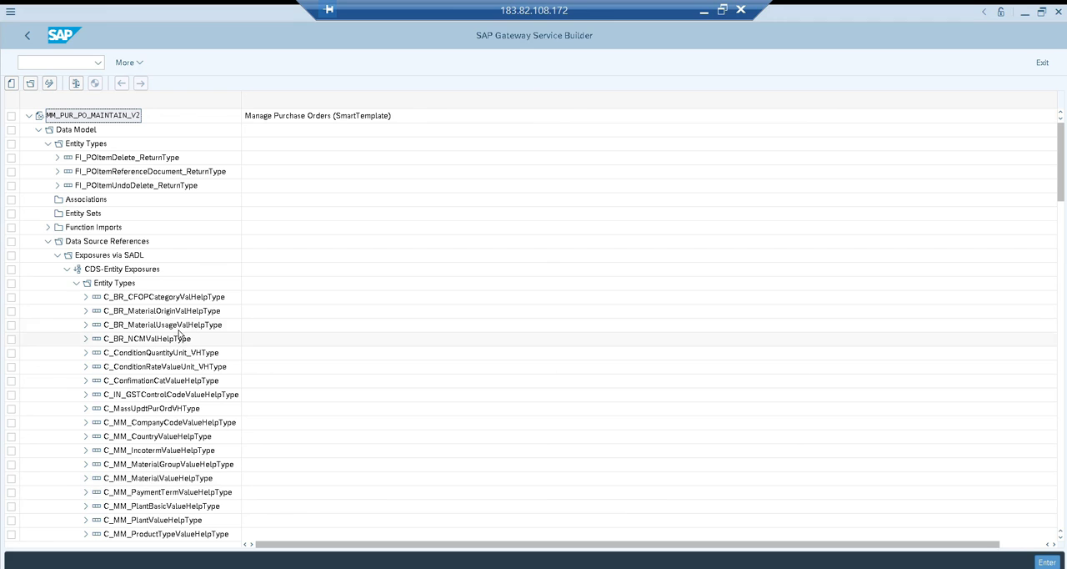
# Switch to the SAP Gateway Client session and highlight the entity set name C_MM_SupplierValueHelp in the response's feed id
pyautogui.hotkey('alt', 'Tab')
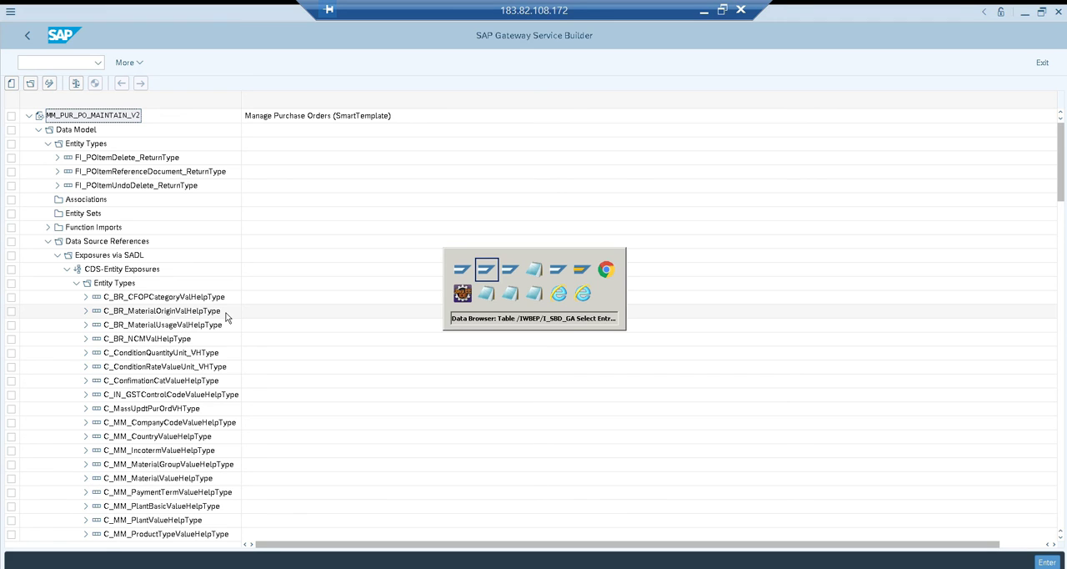
pyautogui.hotkey('alt', 'Tab')
pyautogui.hotkey('alt', 'Tab')
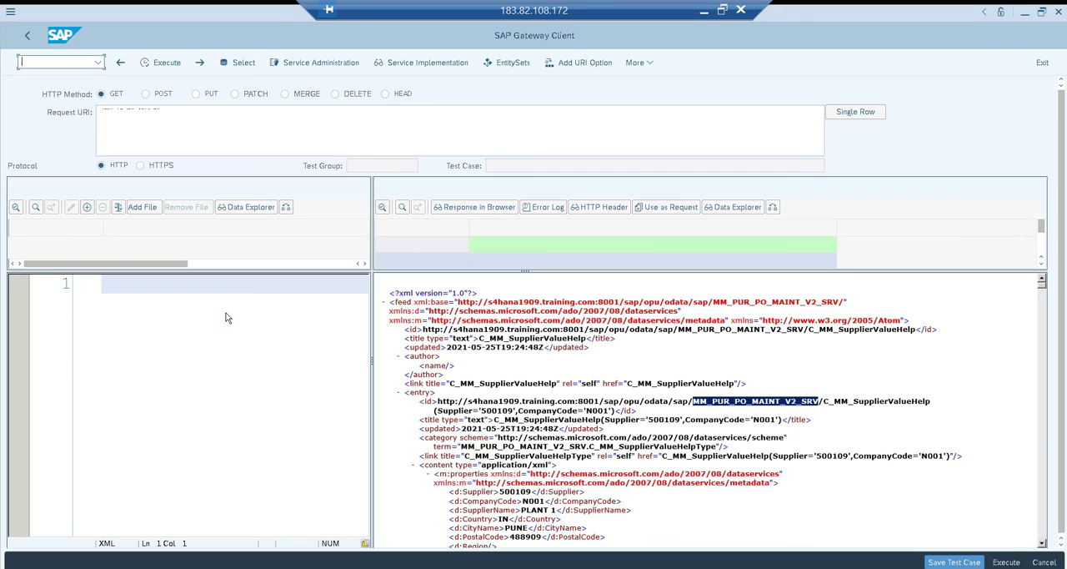
pyautogui.moveTo(811, 332); pyautogui.dragTo(915, 331)
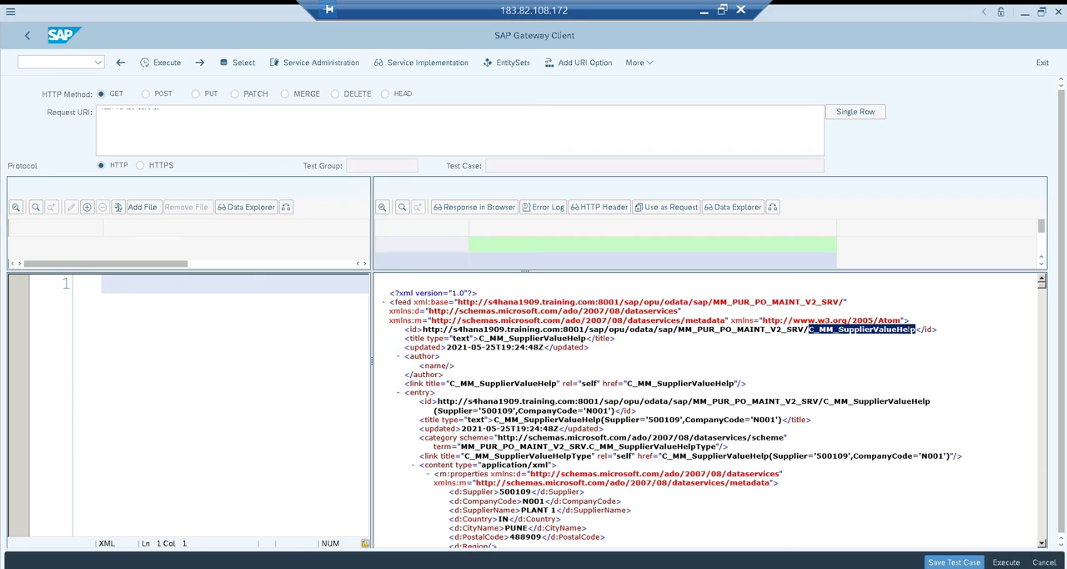
# Return to the Service Builder, widen the tree column and locate C_MM_SupplierValueHelpType among the CDS-exposed entity types
pyautogui.hotkey('alt', 'Tab')
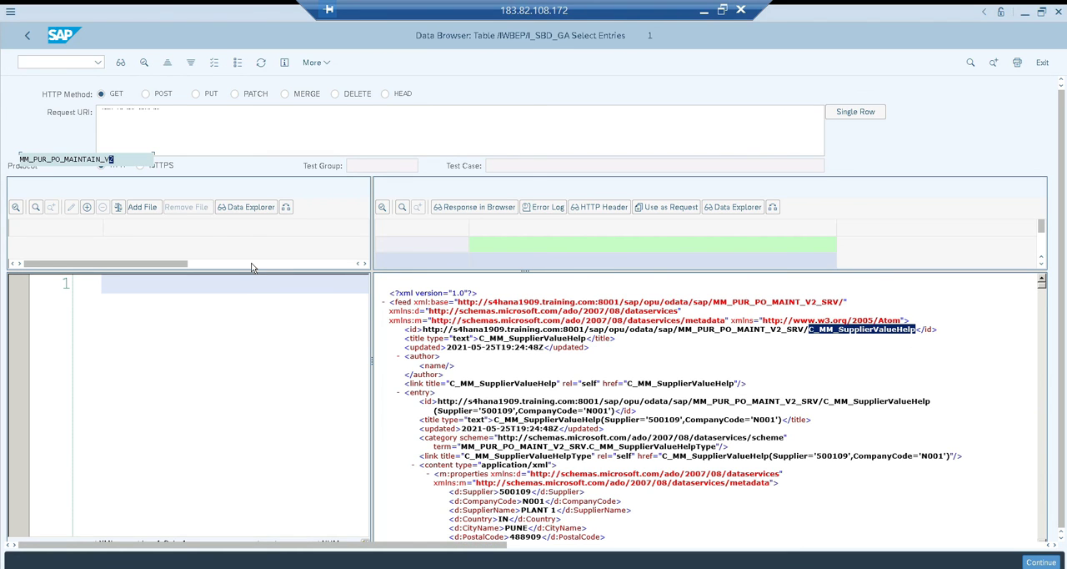
pyautogui.hotkey('alt', 'Tab')
pyautogui.hotkey('alt', 'Tab')
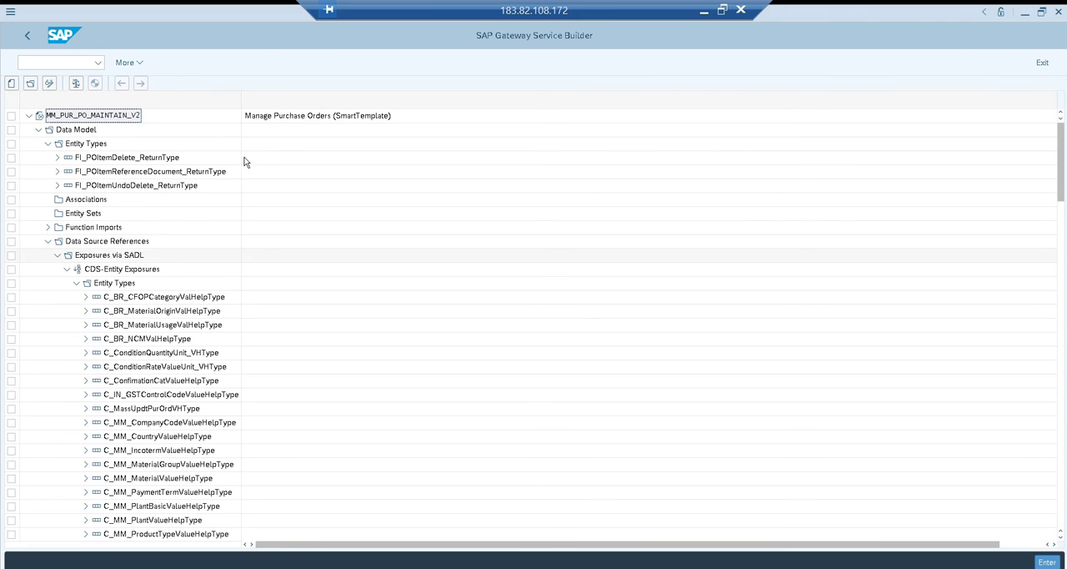
pyautogui.moveTo(242, 103); pyautogui.dragTo(332, 251)
pyautogui.click(164, 464)
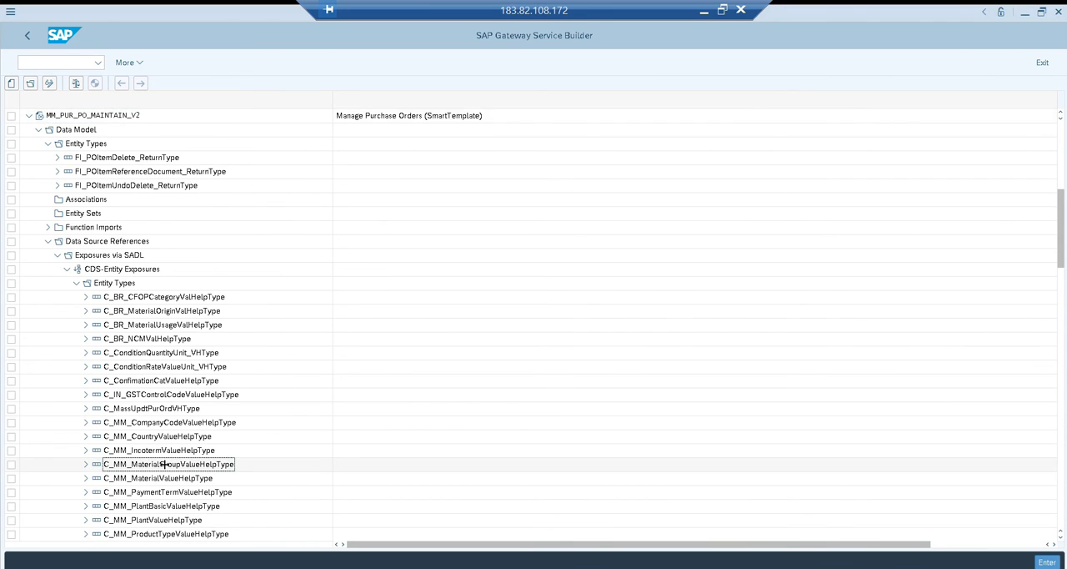
pyautogui.press('pagedown')
pyautogui.press('pagedown')
pyautogui.press('pageup')
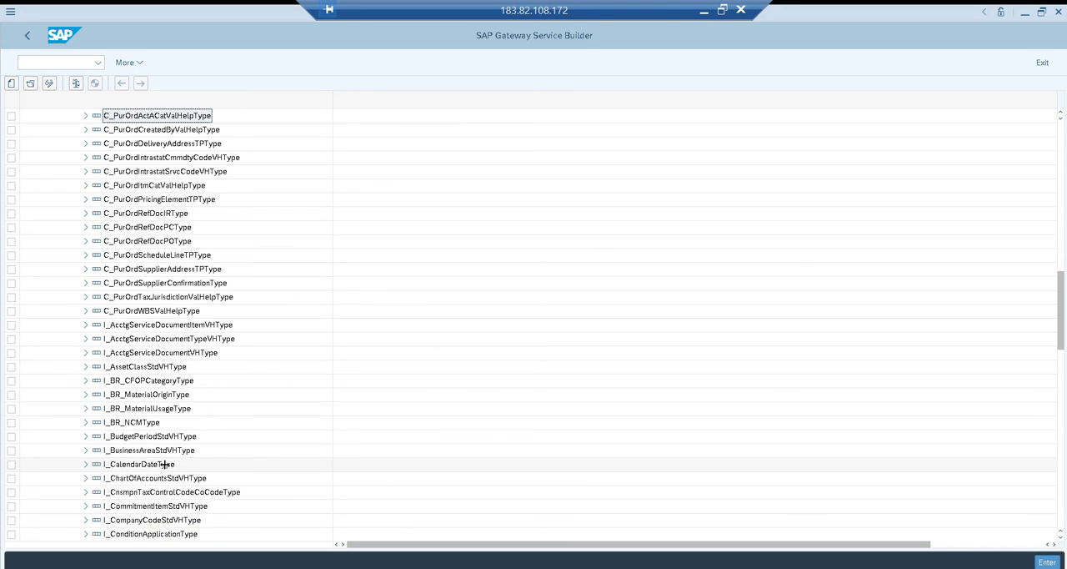
pyautogui.press('pageup')
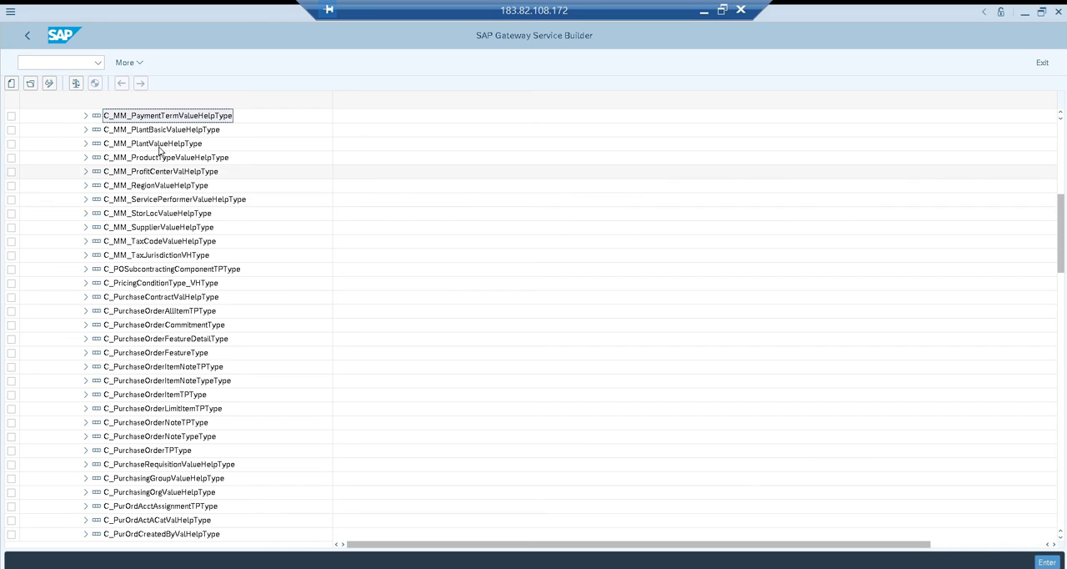
pyautogui.click(181, 230)
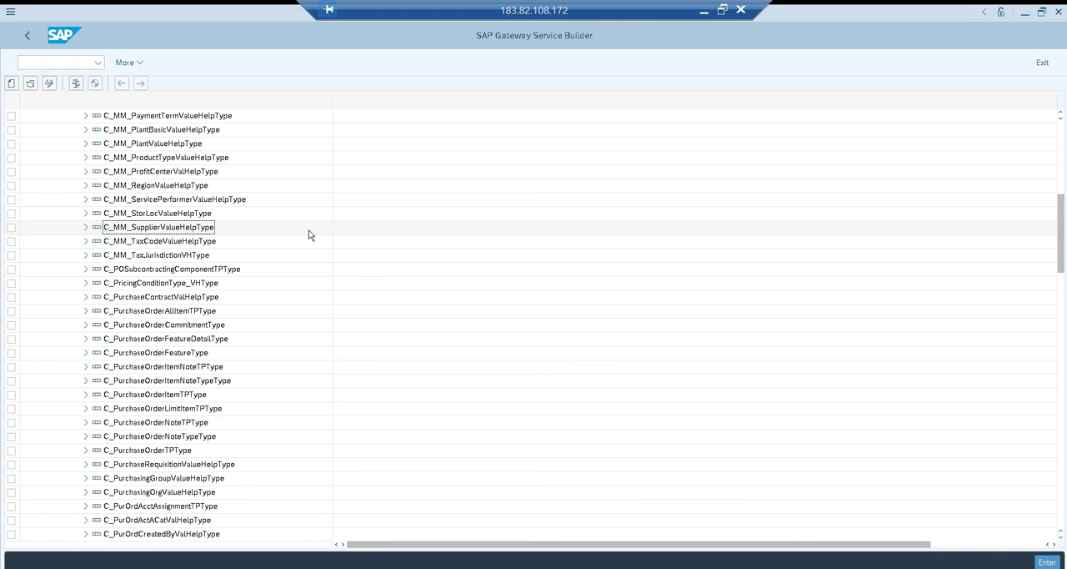
# Compare the entity type with the Gateway Client response, and find C_MM_SupplierValueHelpType again in the Service Builder's entity type list
pyautogui.hotkey('alt', 'Tab')
pyautogui.hotkey('alt', 'Tab')
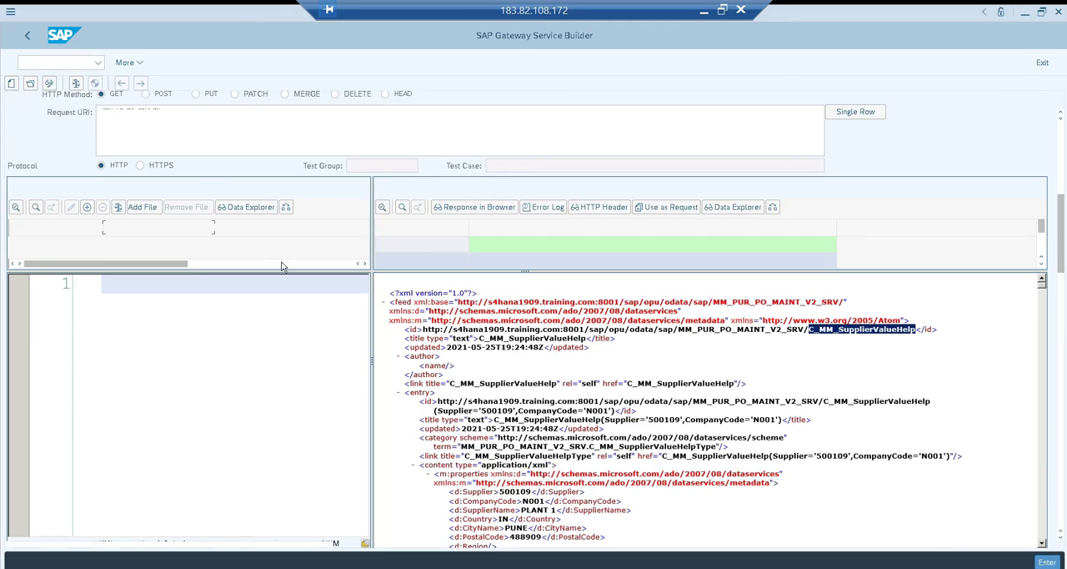
pyautogui.hotkey('alt', 'Tab')
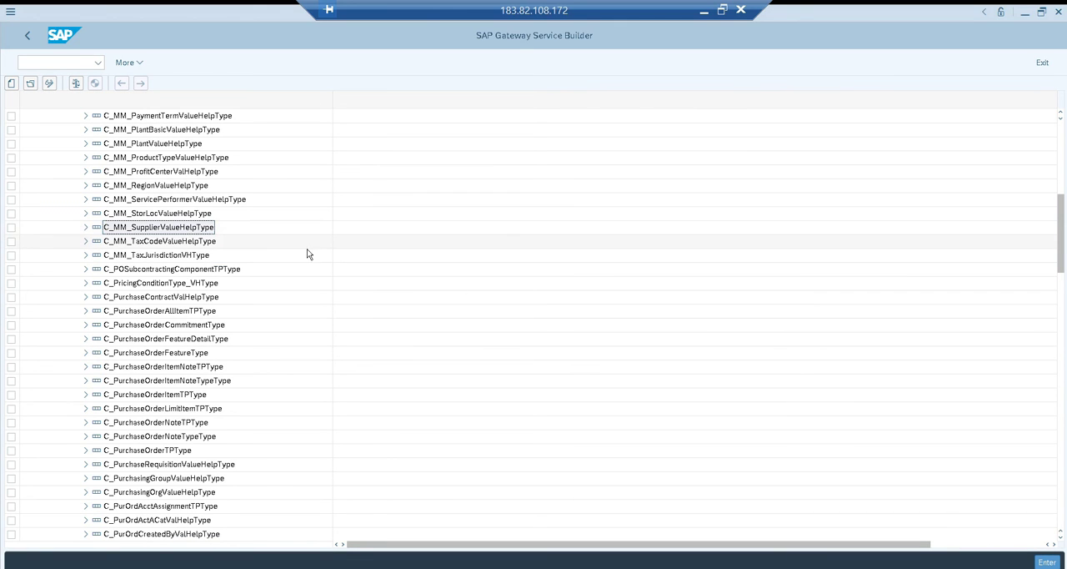
pyautogui.press('Left')
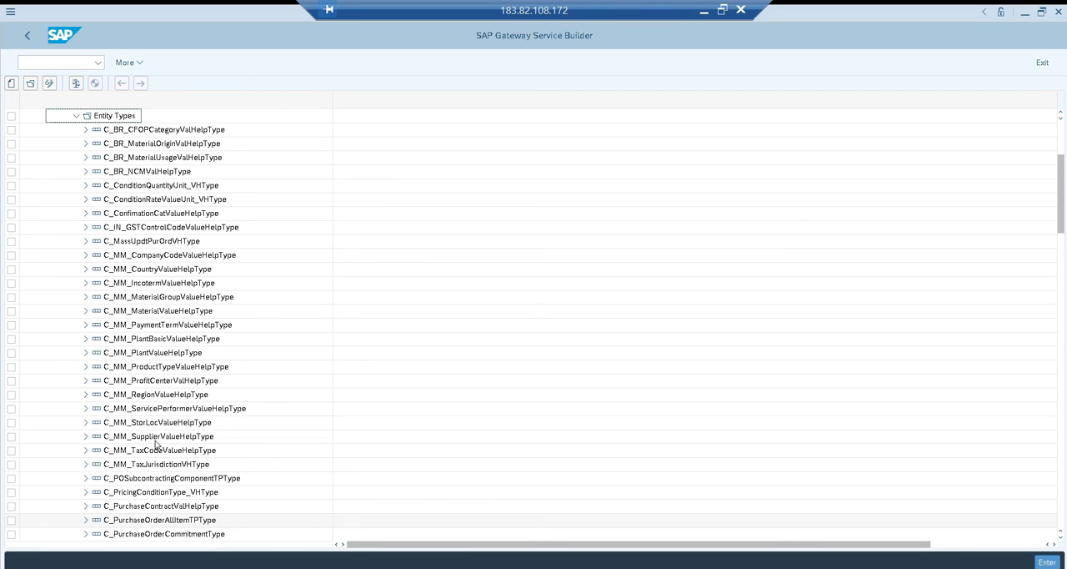
pyautogui.scroll(4, 207, 440)
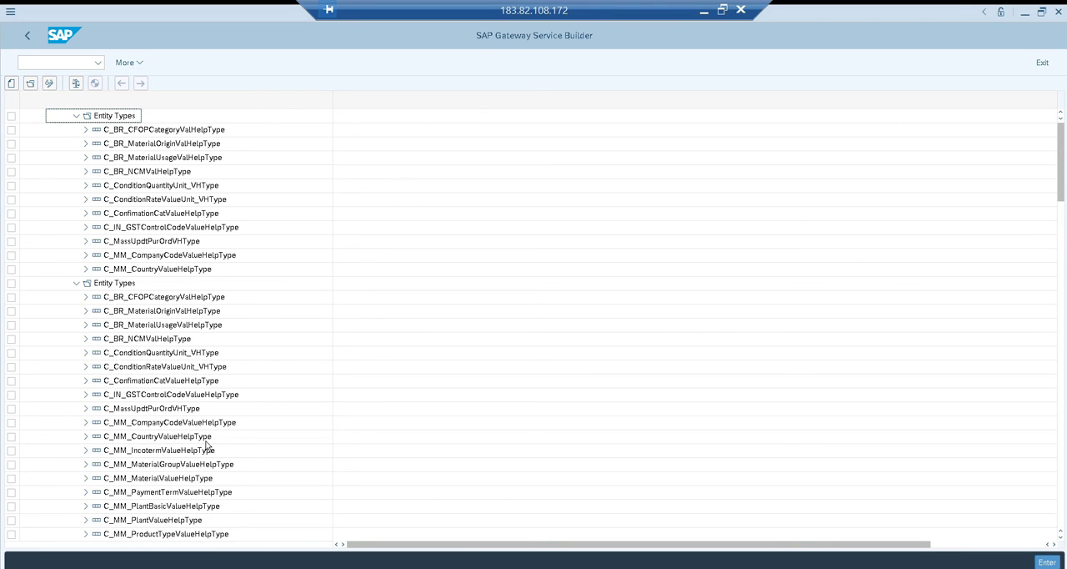
pyautogui.click(207, 440)
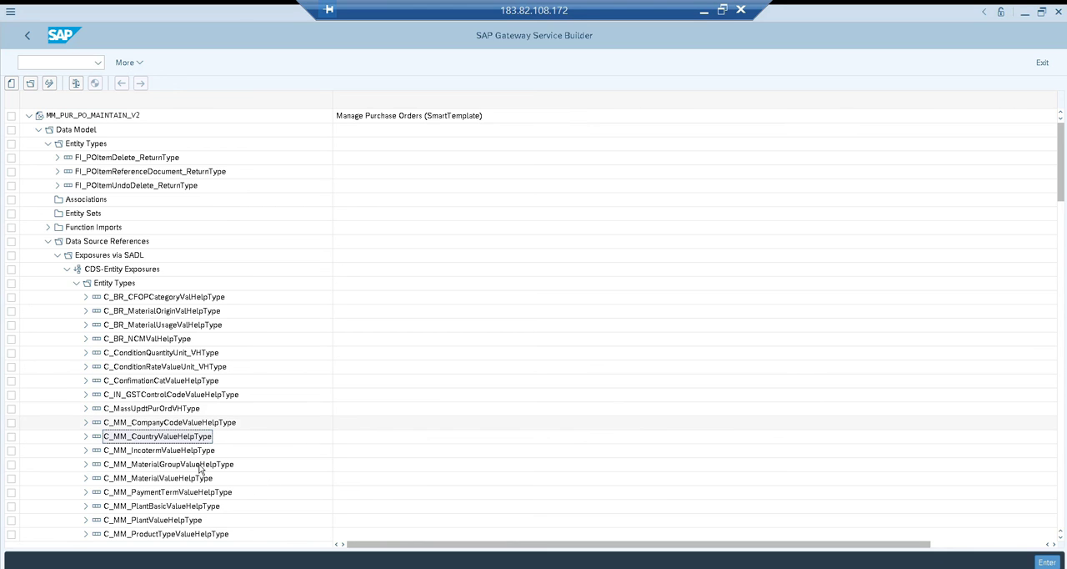
pyautogui.press('pagedown')
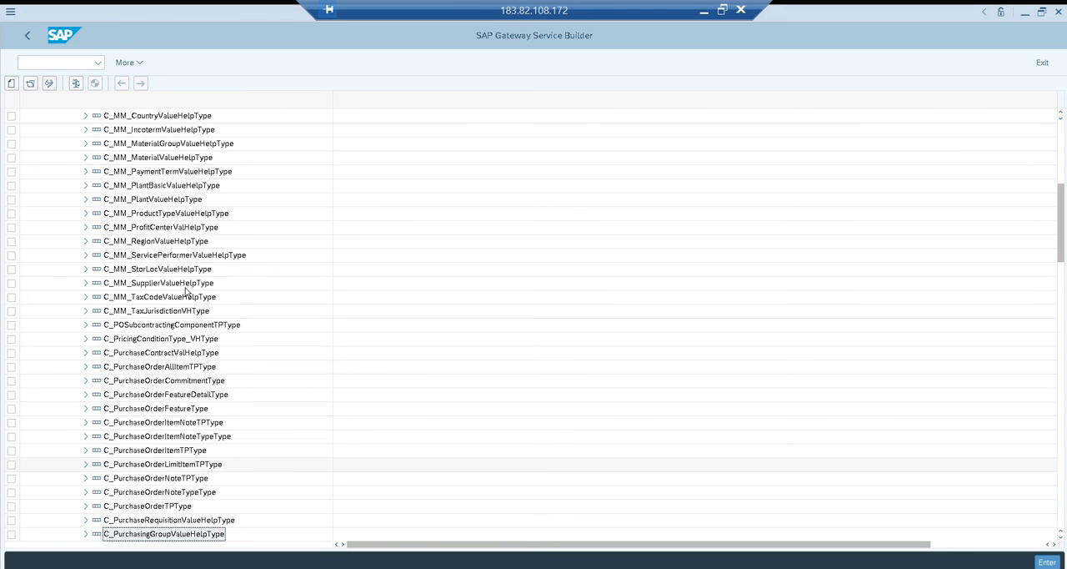
pyautogui.click(231, 287)
# Recheck the entity set name C_MM_SupplierValueHelp in the Gateway Client response and return to the Service Builder
pyautogui.hotkey('alt', 'Tab')
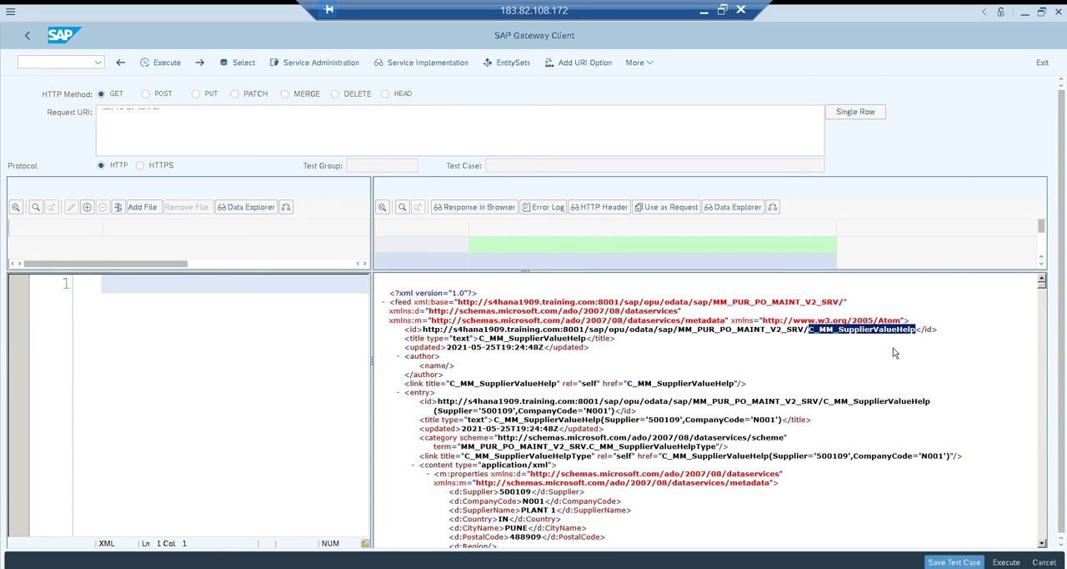
pyautogui.click(801, 331)
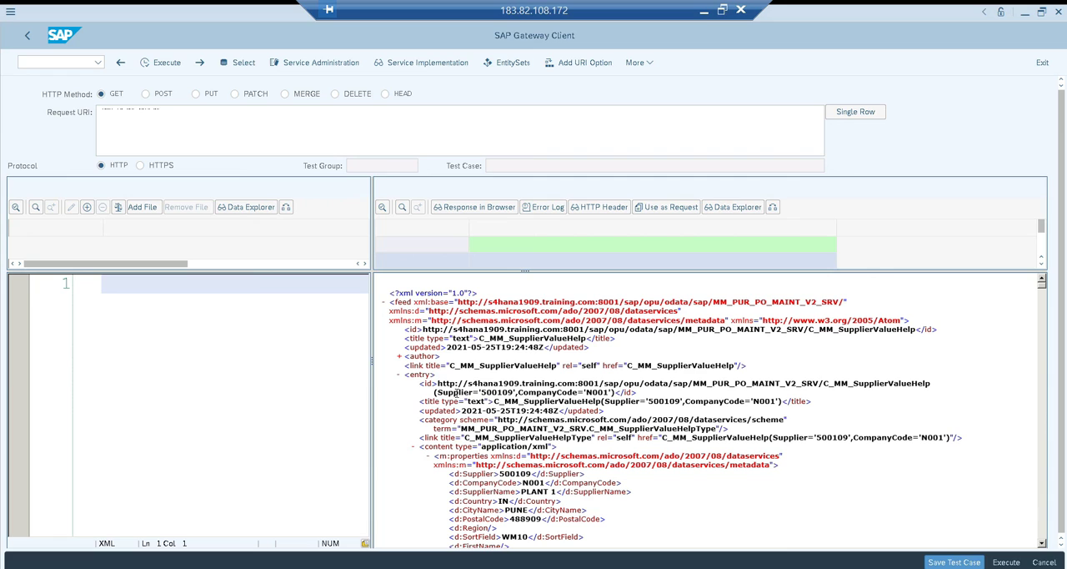
pyautogui.click(400, 358)
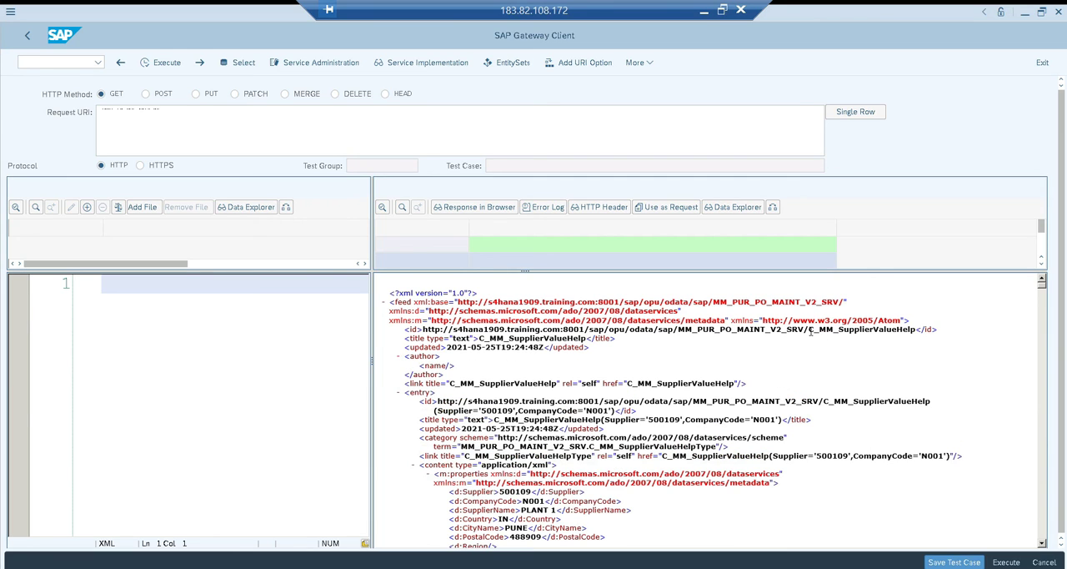
pyautogui.doubleClick(868, 329)
pyautogui.hotkey('alt', 'Tab')
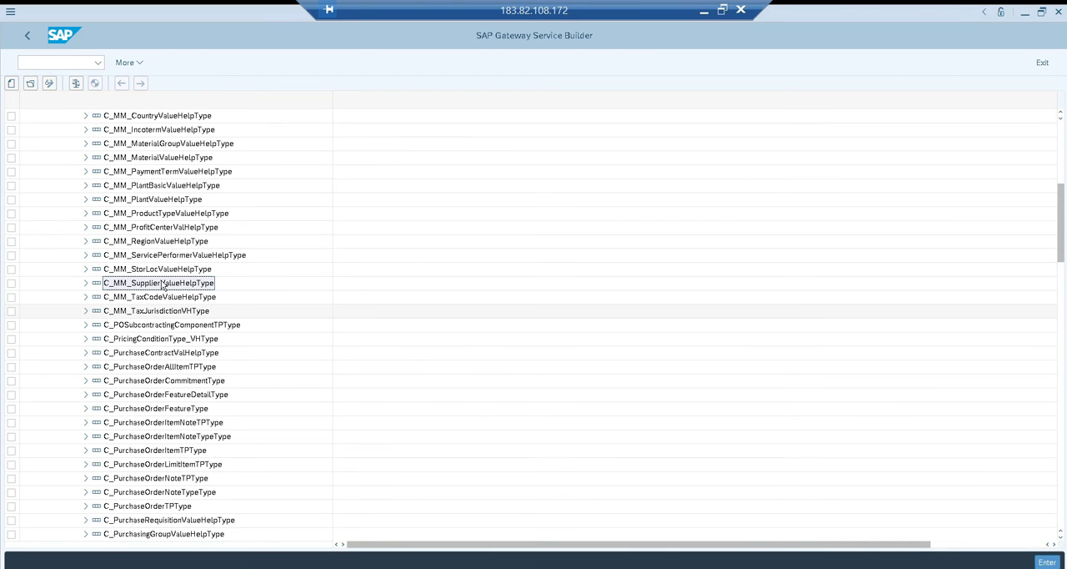
# Collapse the CDS-exposed Entity Types, expand the Entity Sets folder and select C_MM_SupplierValueHelp
pyautogui.scroll(6, 156, 286)
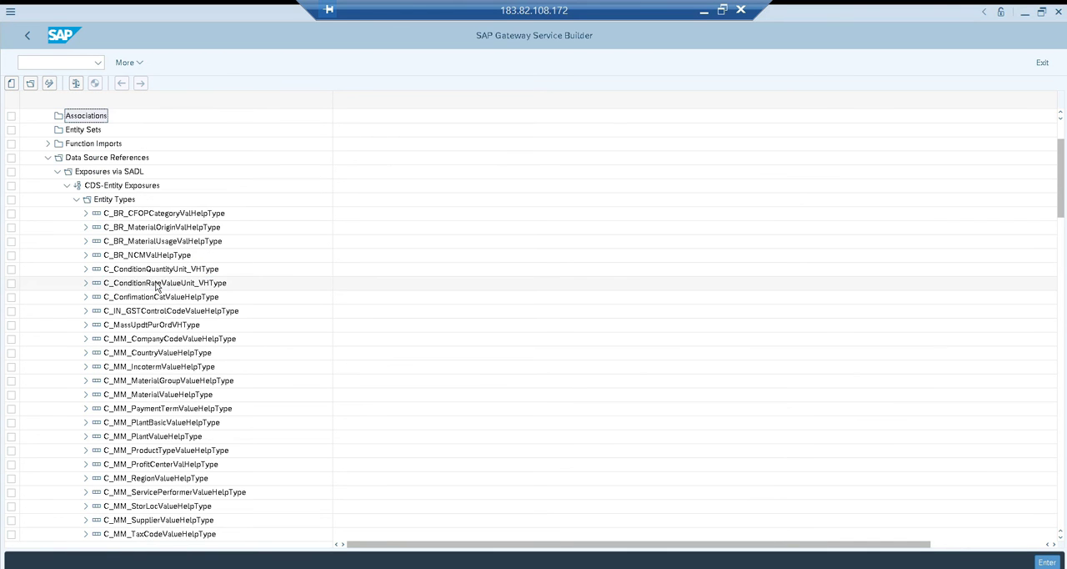
pyautogui.click(76, 227)
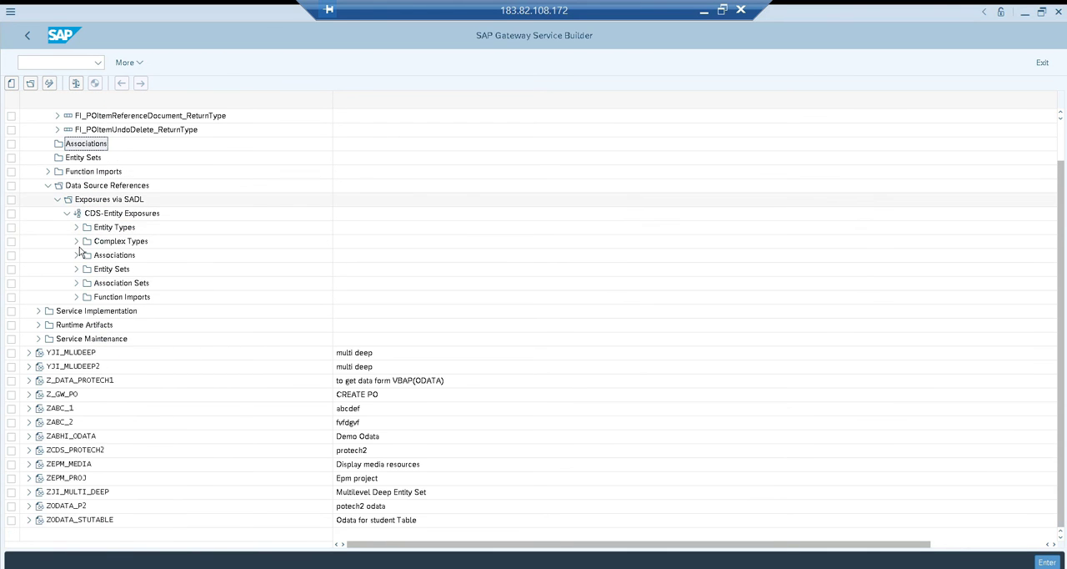
pyautogui.click(76, 269)
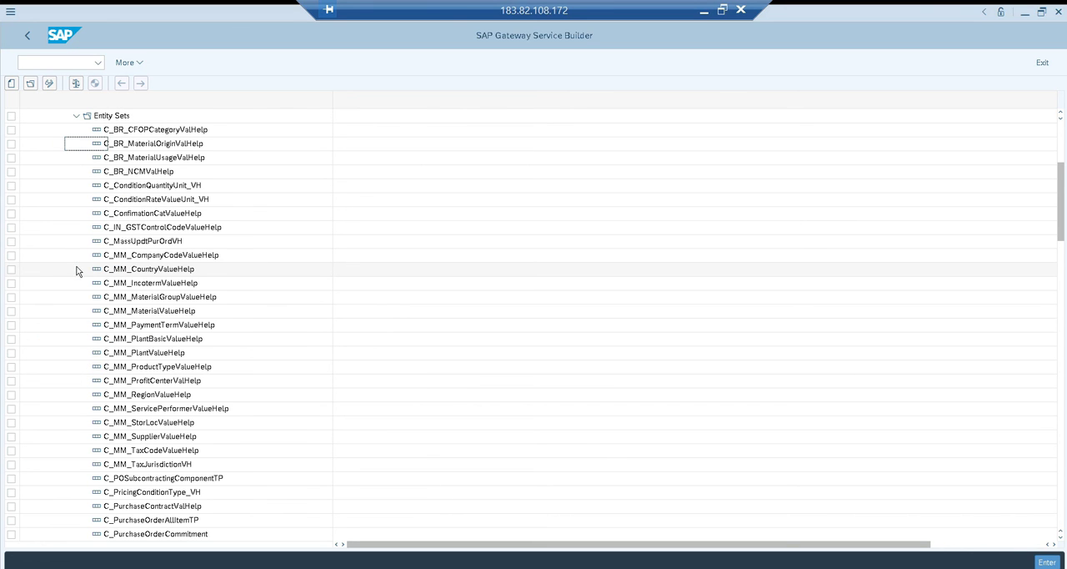
pyautogui.click(147, 438)
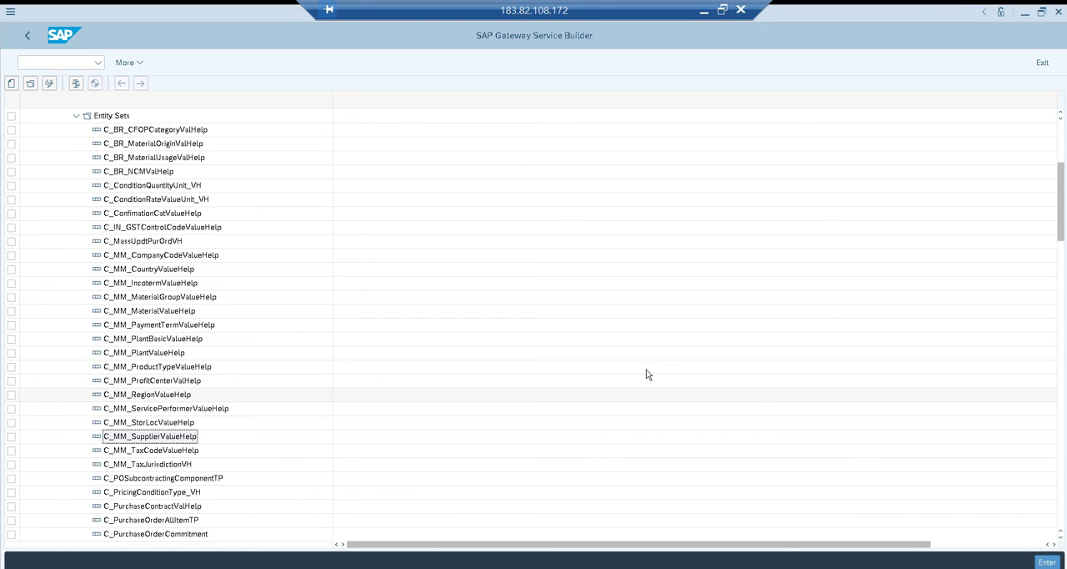
# Place the Gateway Client as a smaller window over the Service Builder and compare its response's entity set name with the Entity Sets list
pyautogui.hotkey('alt', 'Tab')
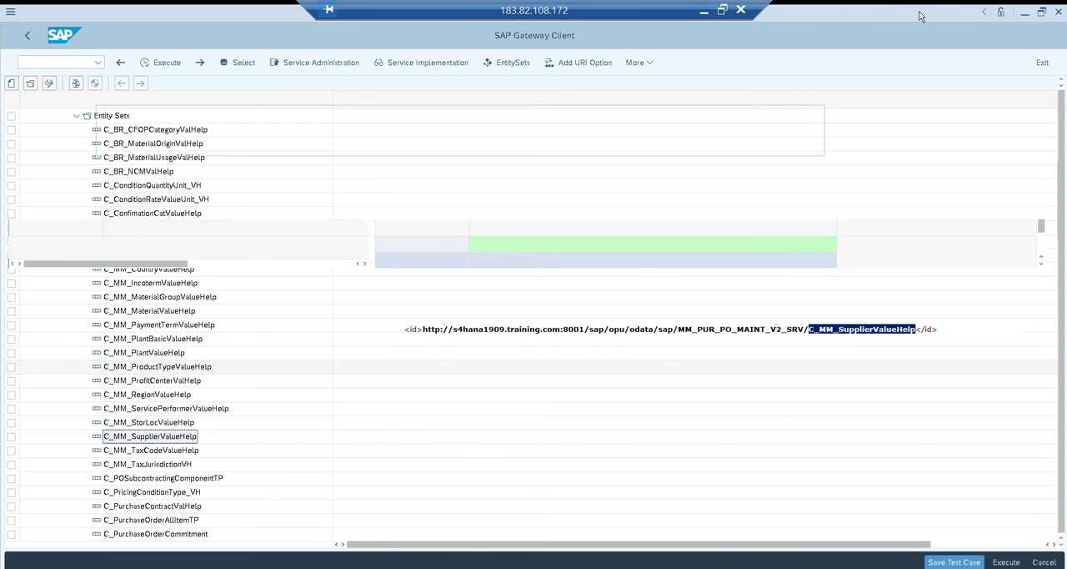
pyautogui.doubleClick(894, 12)
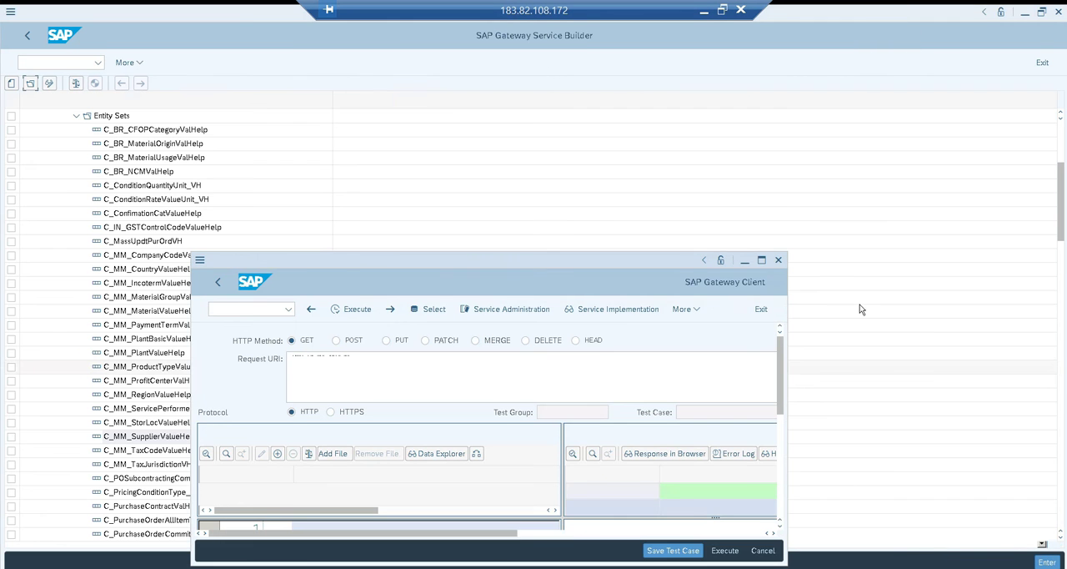
pyautogui.moveTo(628, 249); pyautogui.dragTo(825, 101)
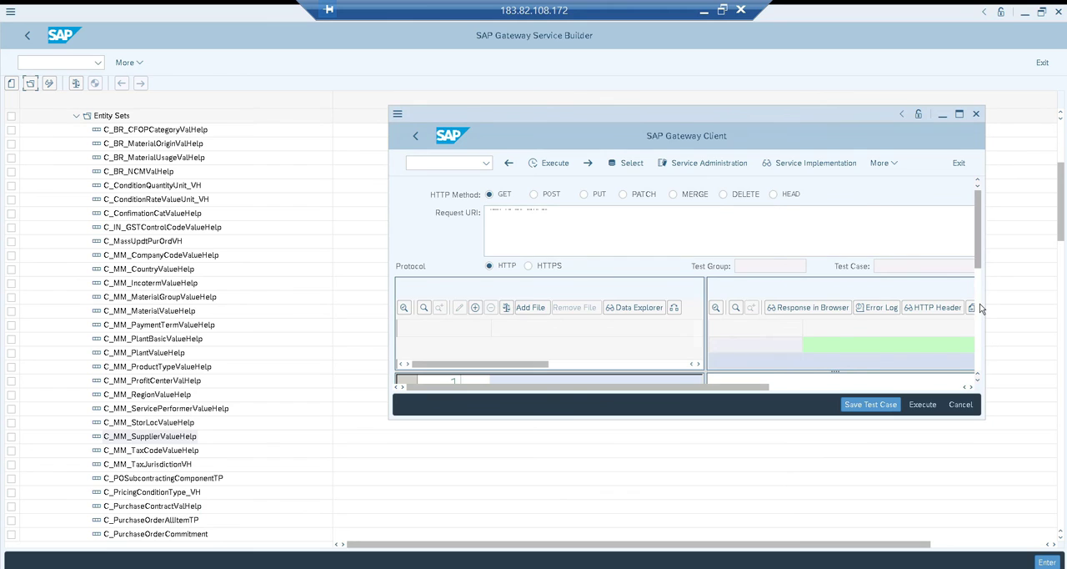
pyautogui.scroll(-5, 981, 309)
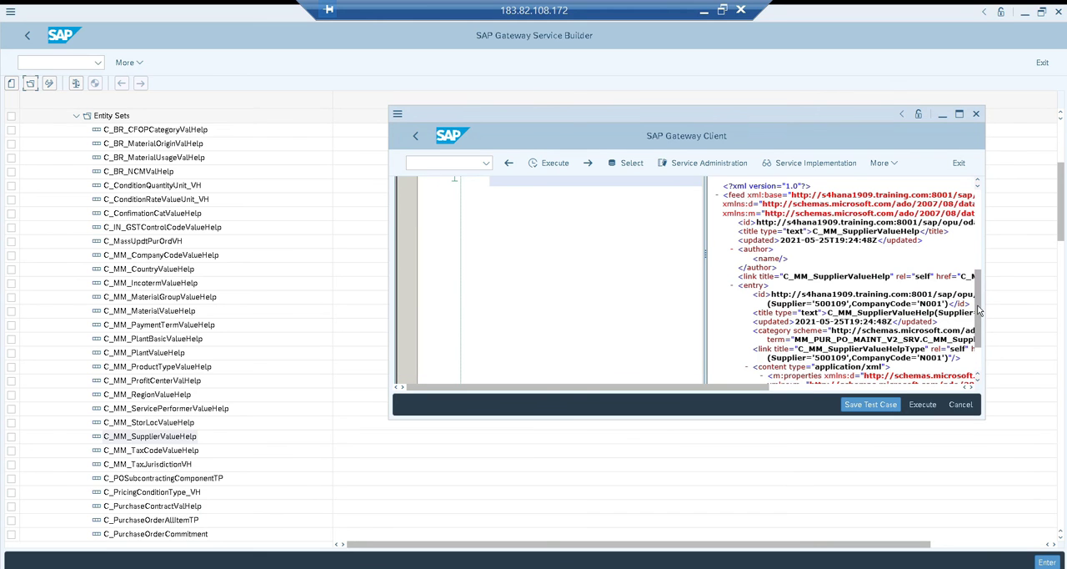
pyautogui.click(811, 389)
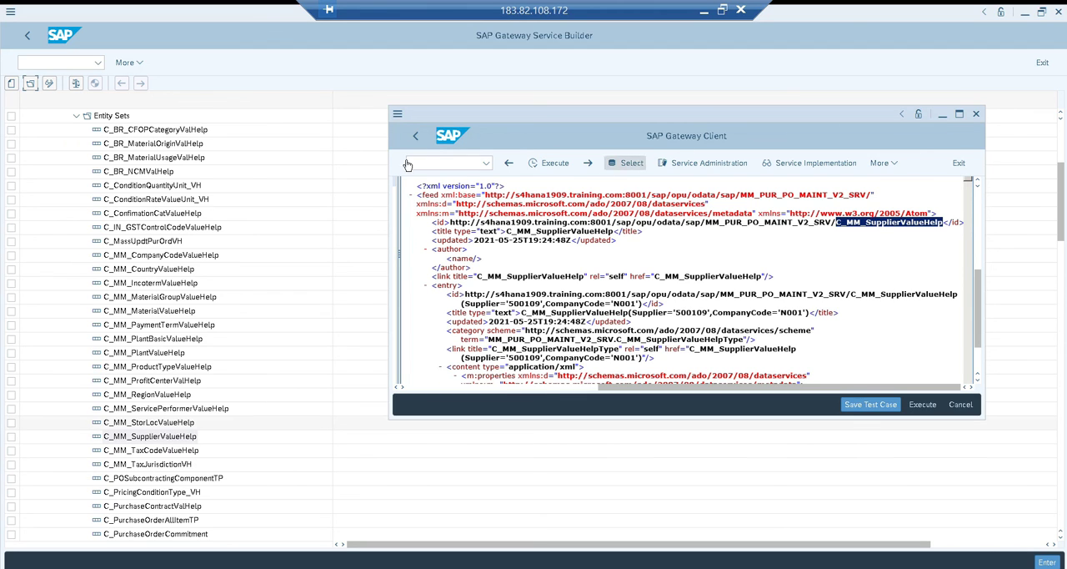
# Back in the Service Builder, collapse Entity Sets and open the data provider extension class CL_MM_PUR_PO_MAINT_V2_DPC_EXT from the project's Runtime Artifacts
pyautogui.click(301, 72)
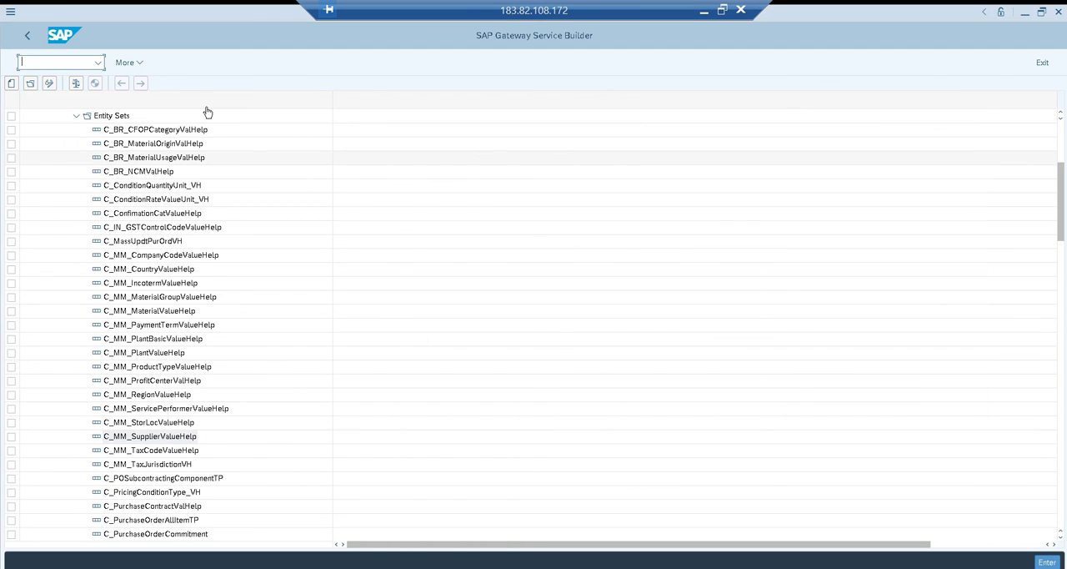
pyautogui.click(75, 116)
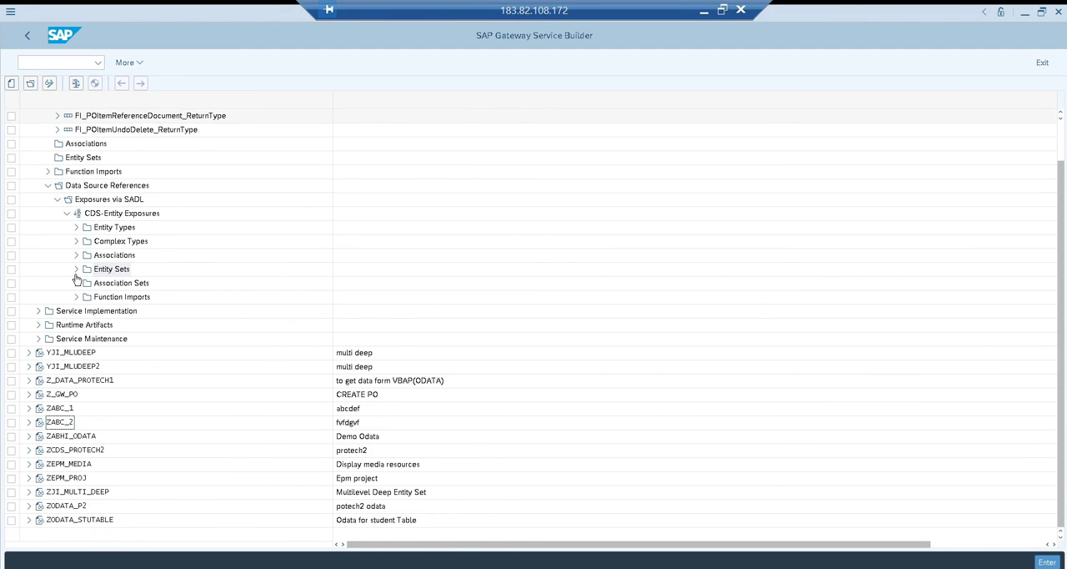
pyautogui.click(38, 325)
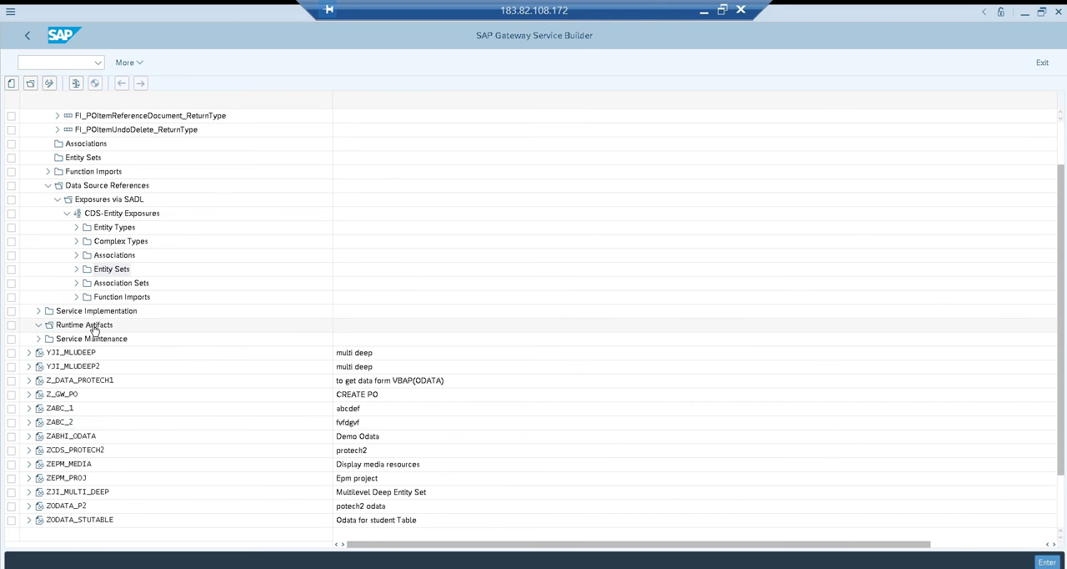
pyautogui.doubleClick(140, 356)
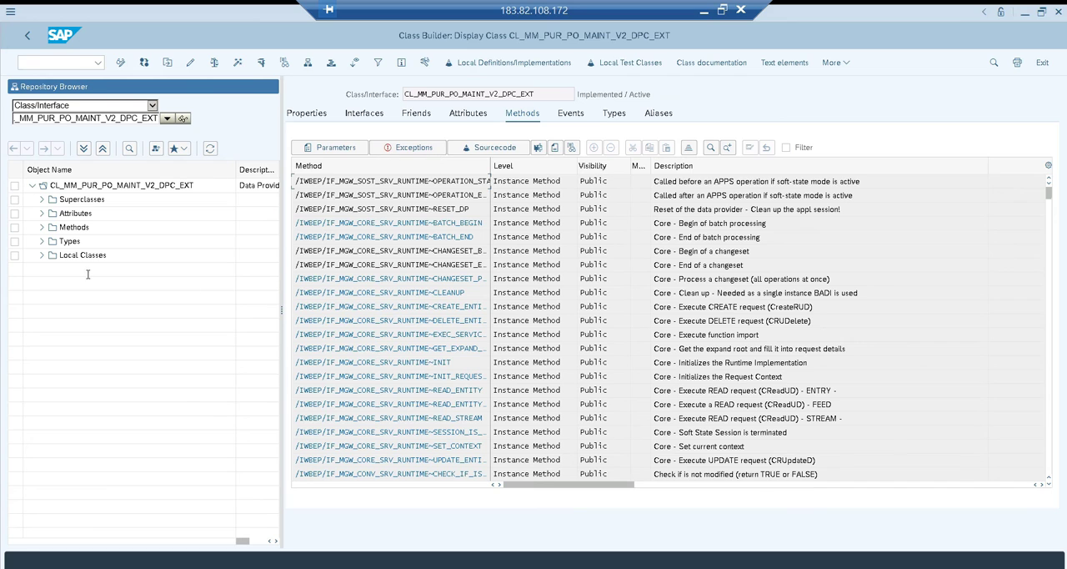
# Expand the class's Methods and Inherited Methods folders, and widen the Repository Browser and its Object Name column
pyautogui.click(41, 227)
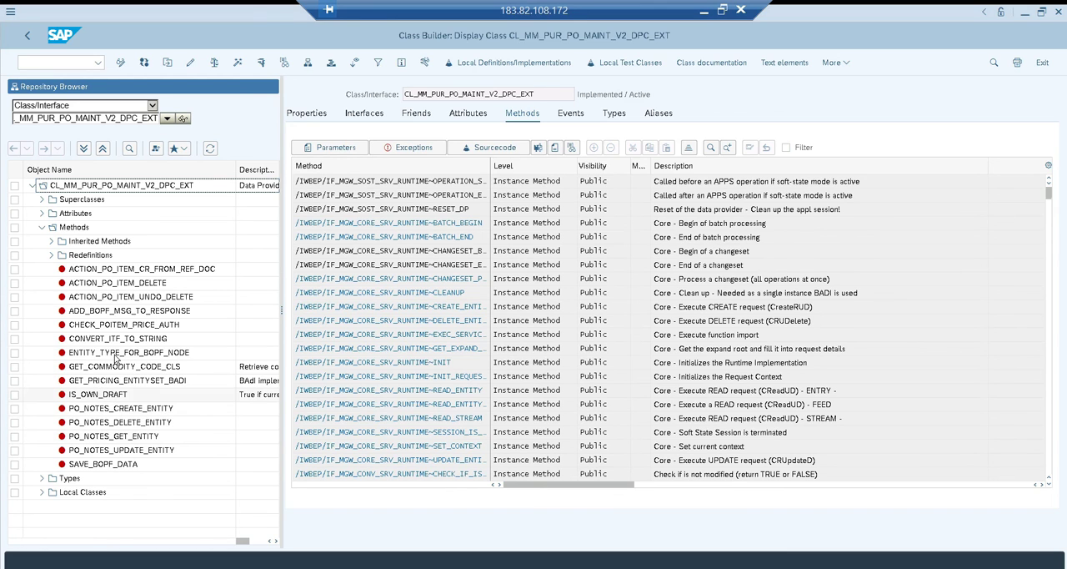
pyautogui.click(51, 242)
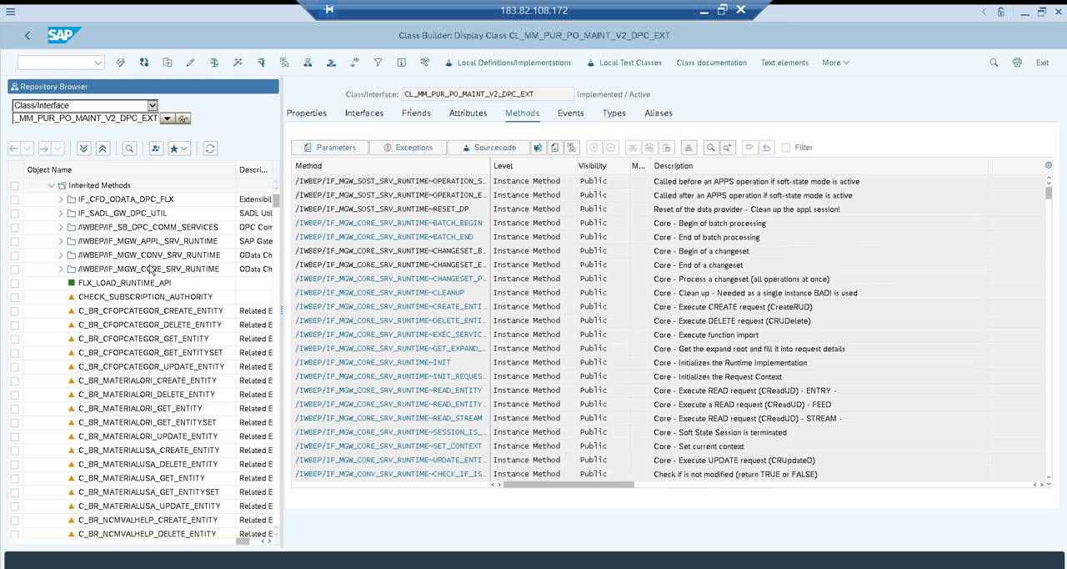
pyautogui.moveTo(282, 315); pyautogui.dragTo(429, 313)
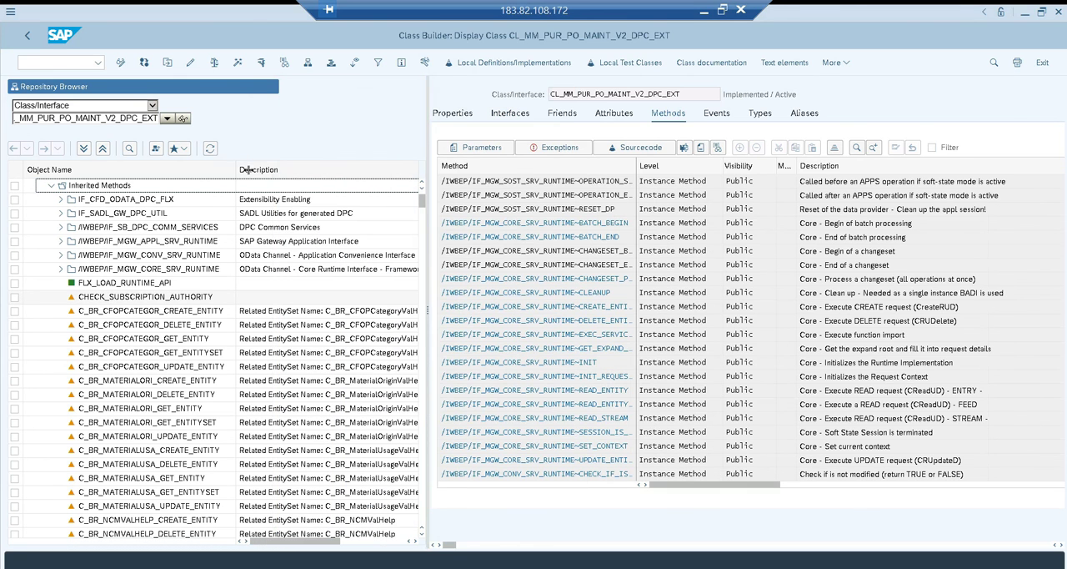
pyautogui.moveTo(237, 168); pyautogui.dragTo(297, 167)
# Open the inherited method C_MM_SUPPLIERVAL_GET_ENTITYSET and set an external breakpoint on its get_entityset call in line 2
pyautogui.click(182, 397)
pyautogui.press('pagedown')
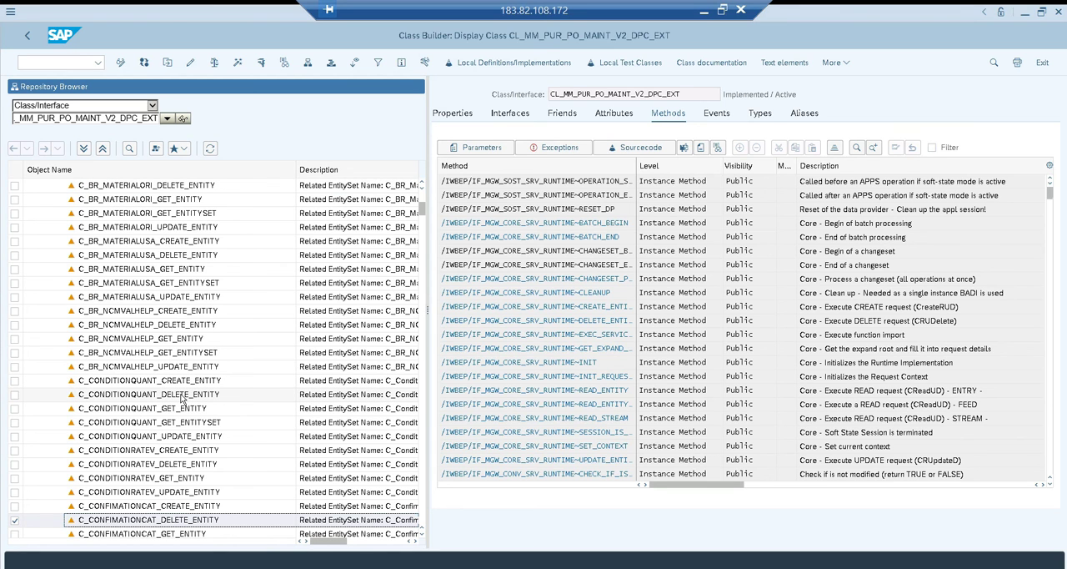
pyautogui.press('pagedown')
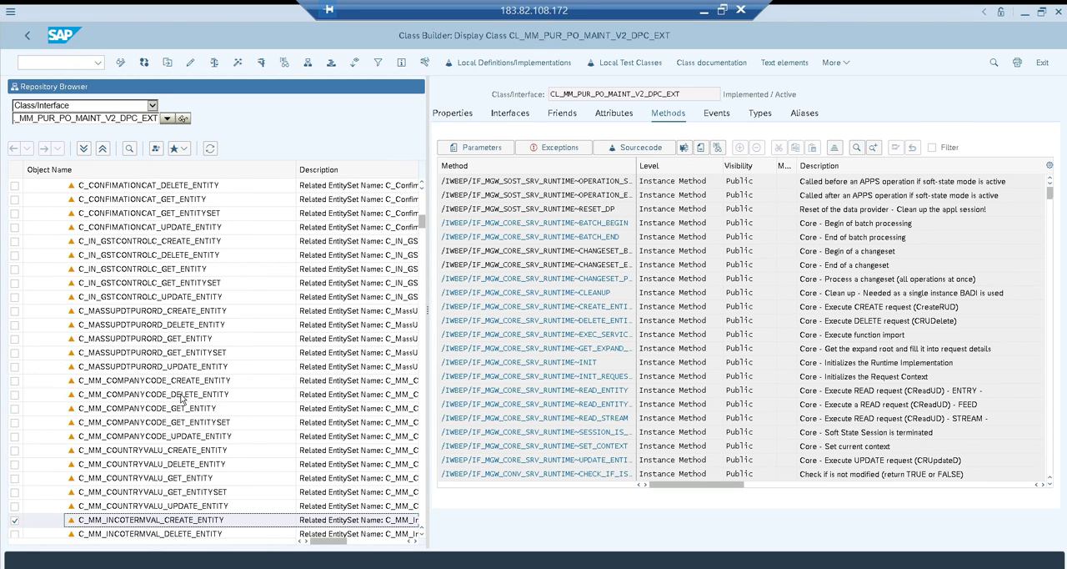
pyautogui.press('pagedown')
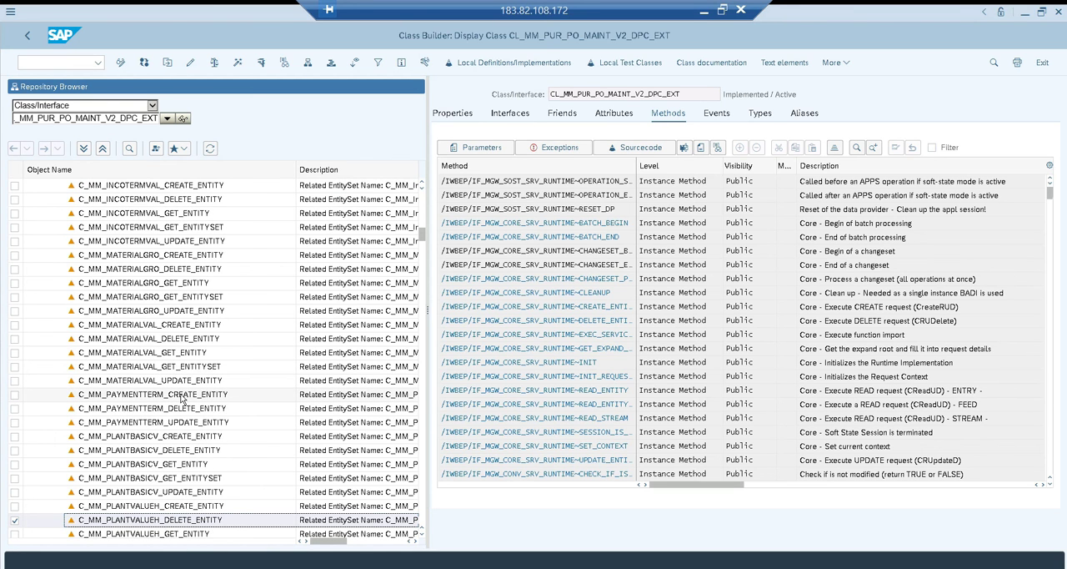
pyautogui.press('pagedown')
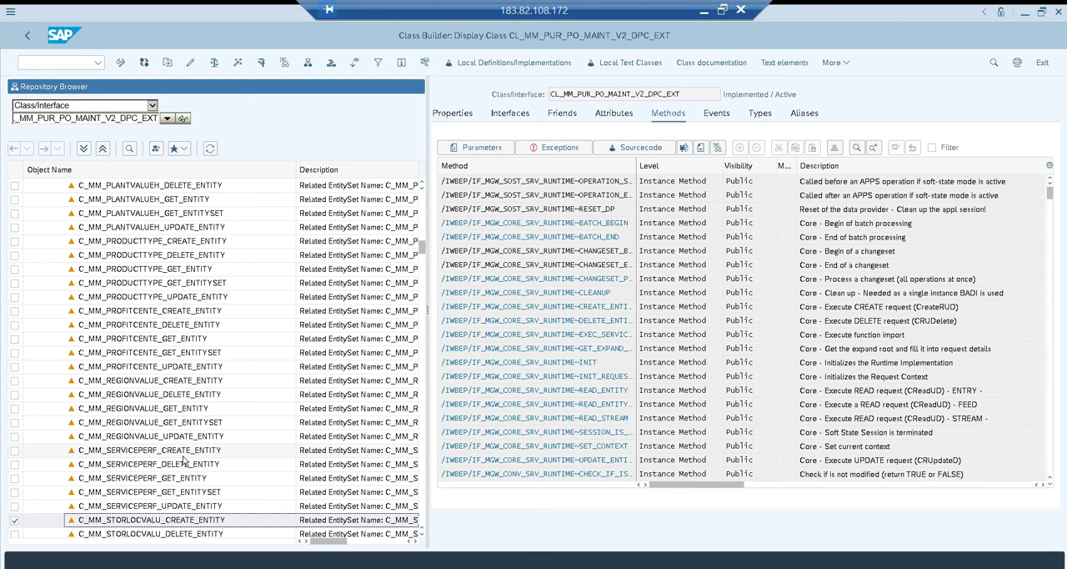
pyautogui.press('Down')
pyautogui.press('Down')
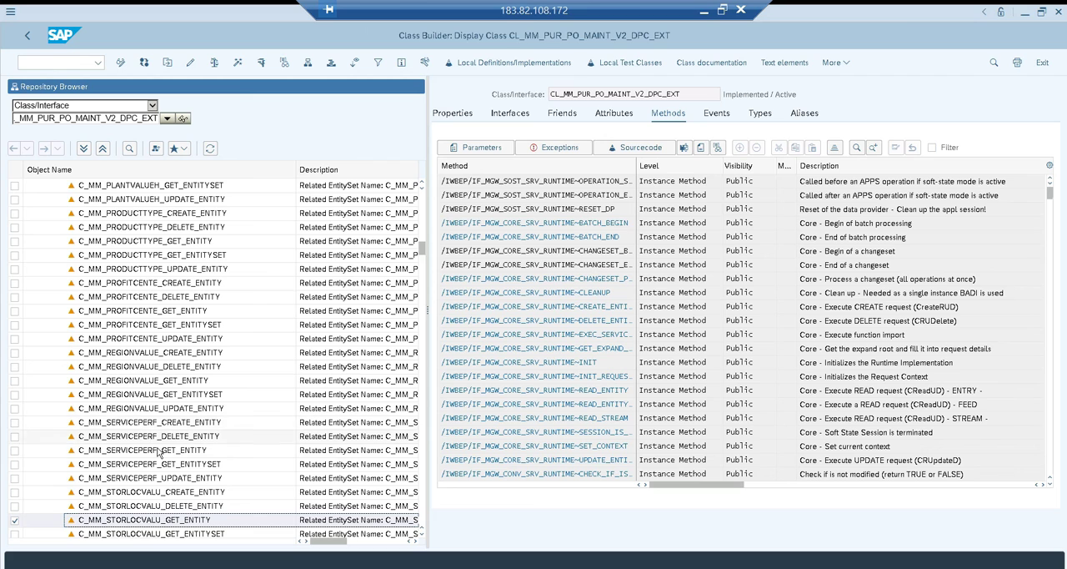
pyautogui.press('pagedown')
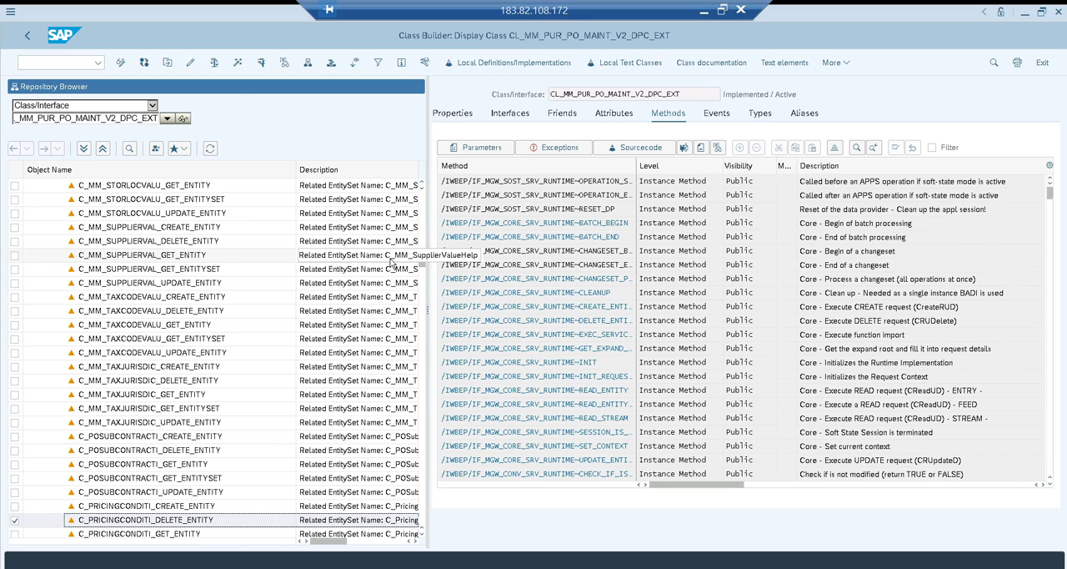
pyautogui.doubleClick(210, 274)
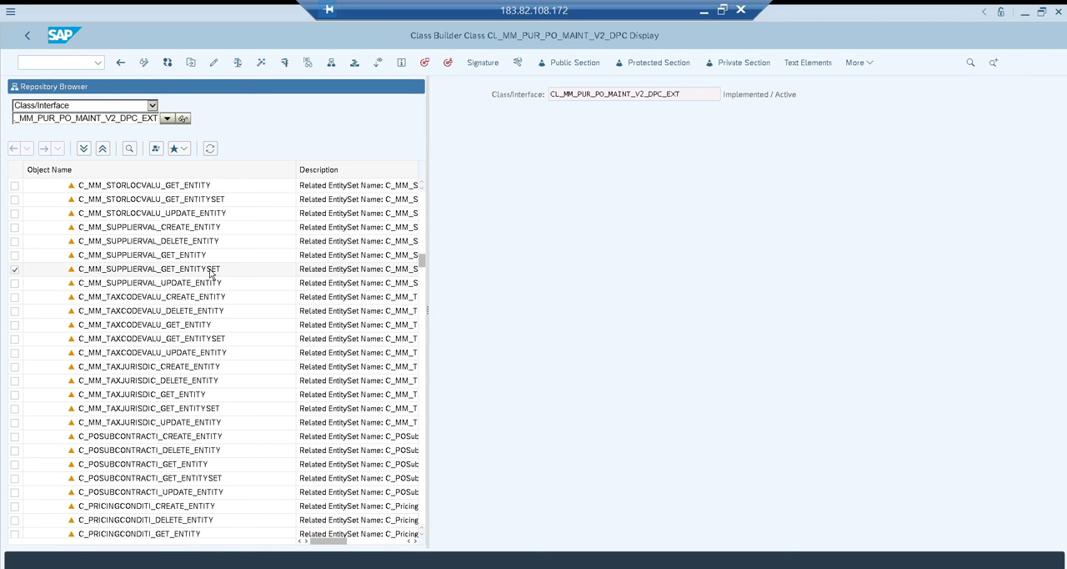
pyautogui.click(620, 136)
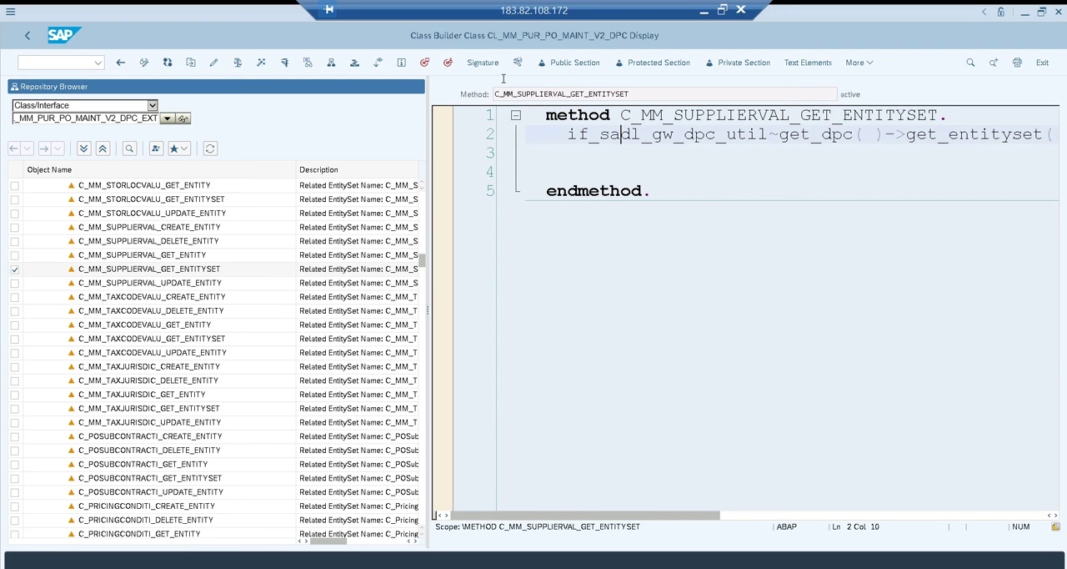
pyautogui.click(447, 65)
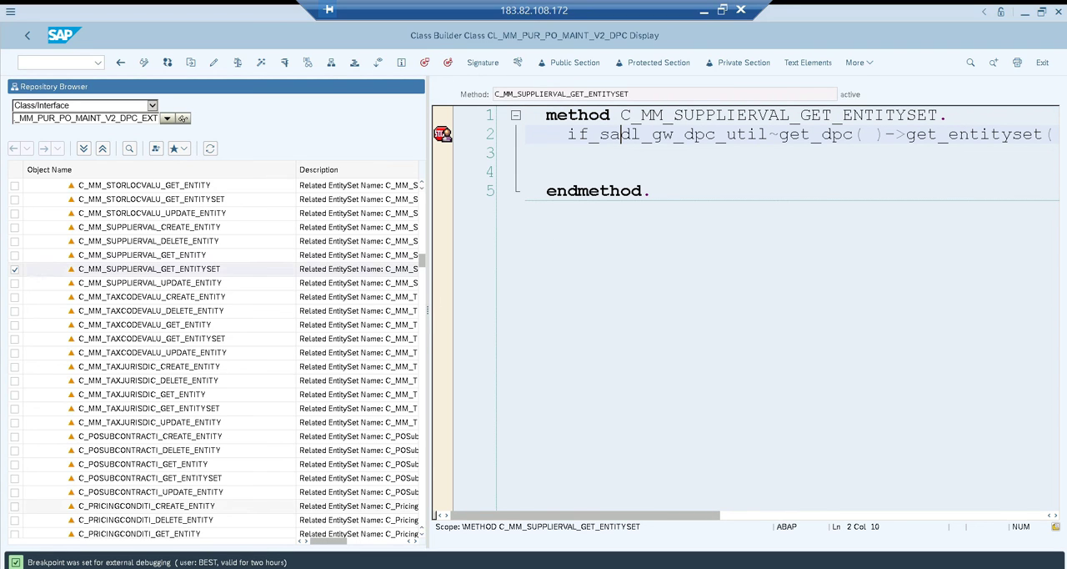
# In the Manage Purchase Orders app, run an unfiltered search in the Supplier value help and switch to the ABAP Debugger
pyautogui.click(133, 567)
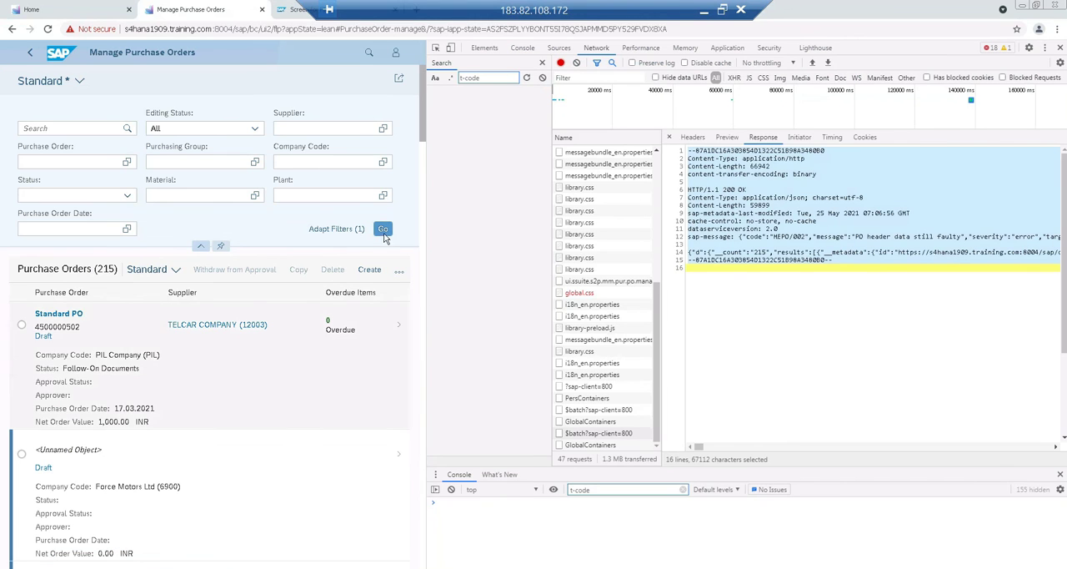
pyautogui.click(384, 129)
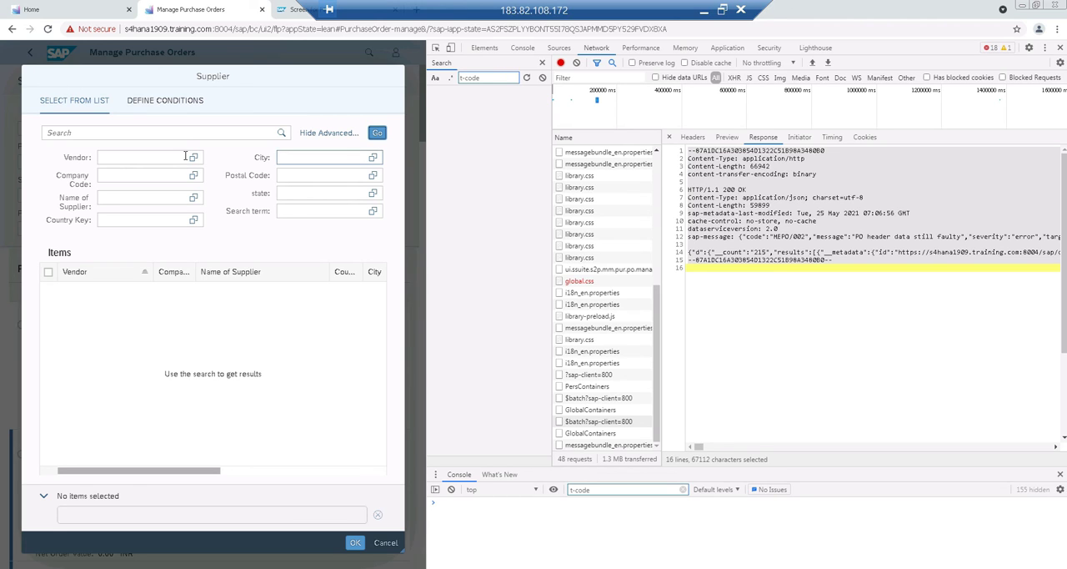
pyautogui.click(377, 135)
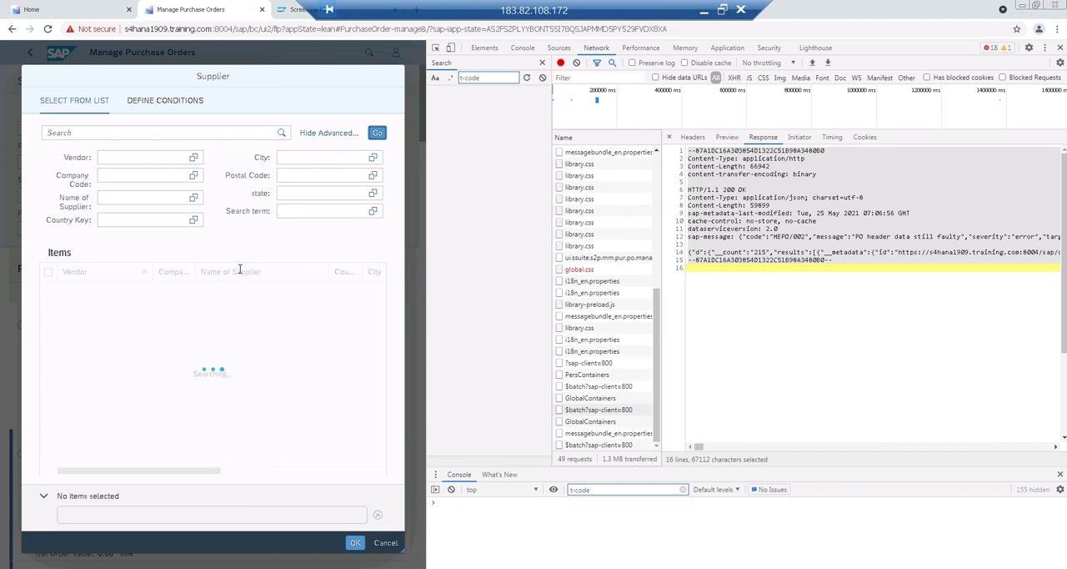
pyautogui.moveTo(190, 568)
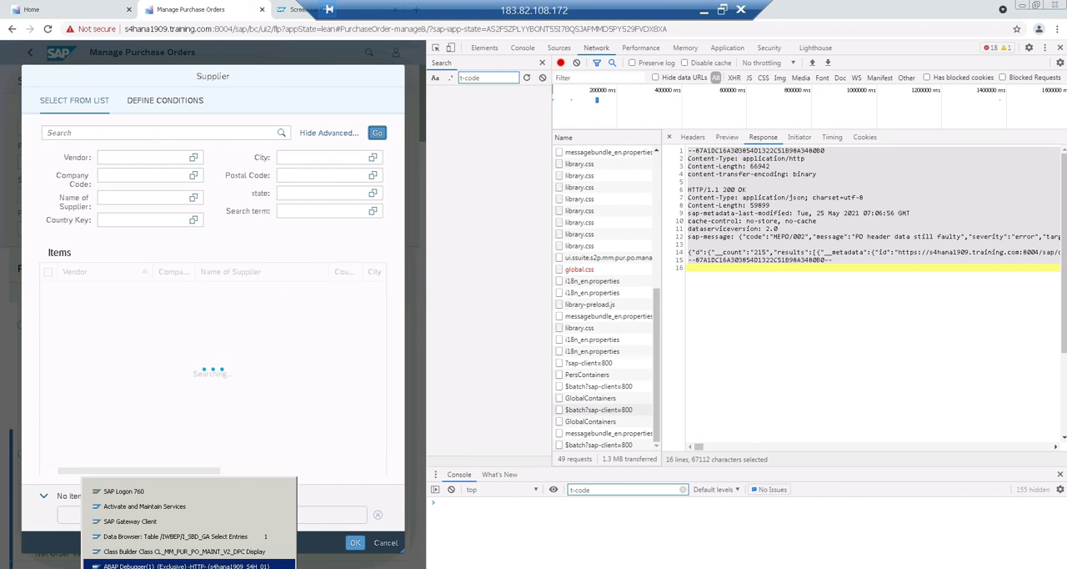
pyautogui.click(190, 566)
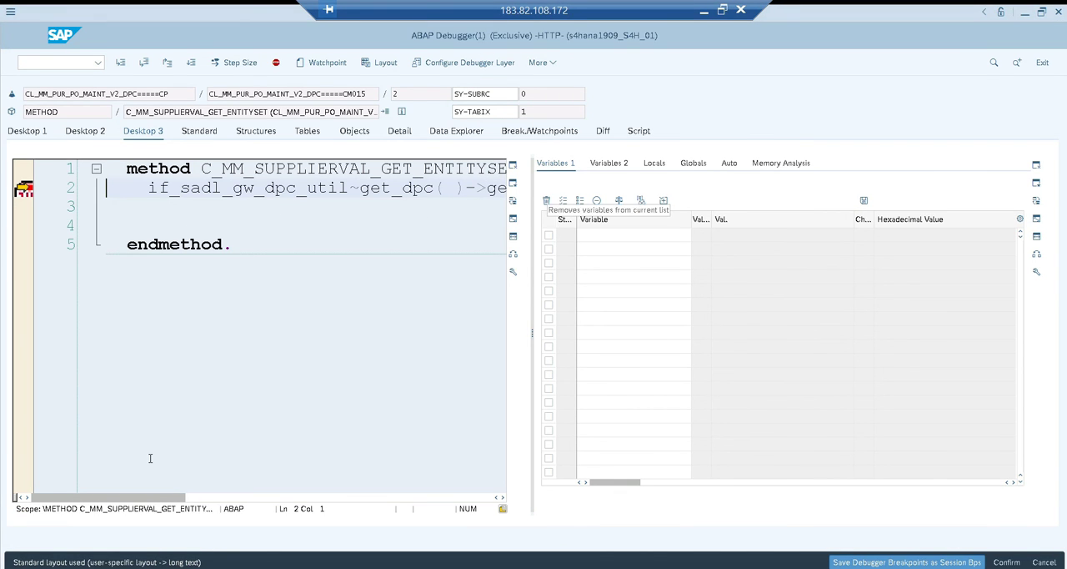
# Add ET_ENTITYSET to the debugger's variable list, execute the get_entityset call and inspect the returned table
pyautogui.click(224, 495)
pyautogui.moveTo(219, 494); pyautogui.dragTo(449, 492)
pyautogui.doubleClick(322, 208)
pyautogui.doubleClick(736, 235)
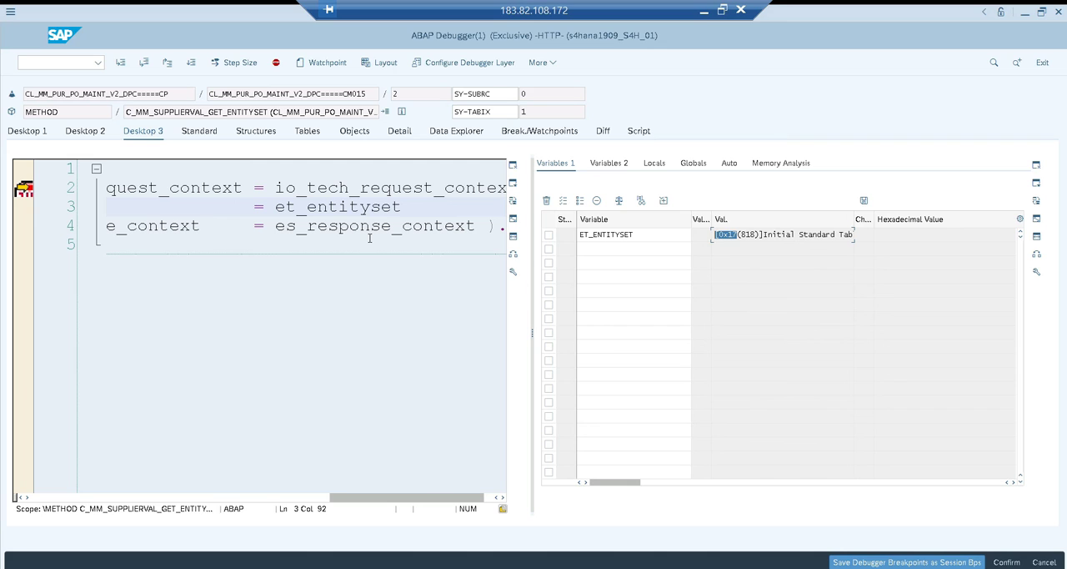
pyautogui.press('F6')
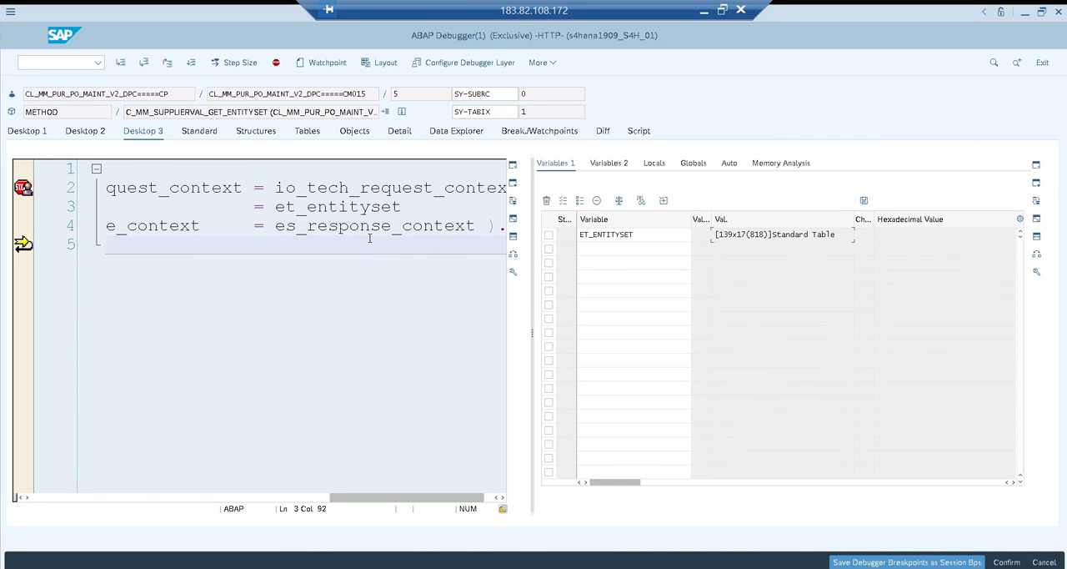
pyautogui.doubleClick(727, 234)
pyautogui.doubleClick(655, 234)
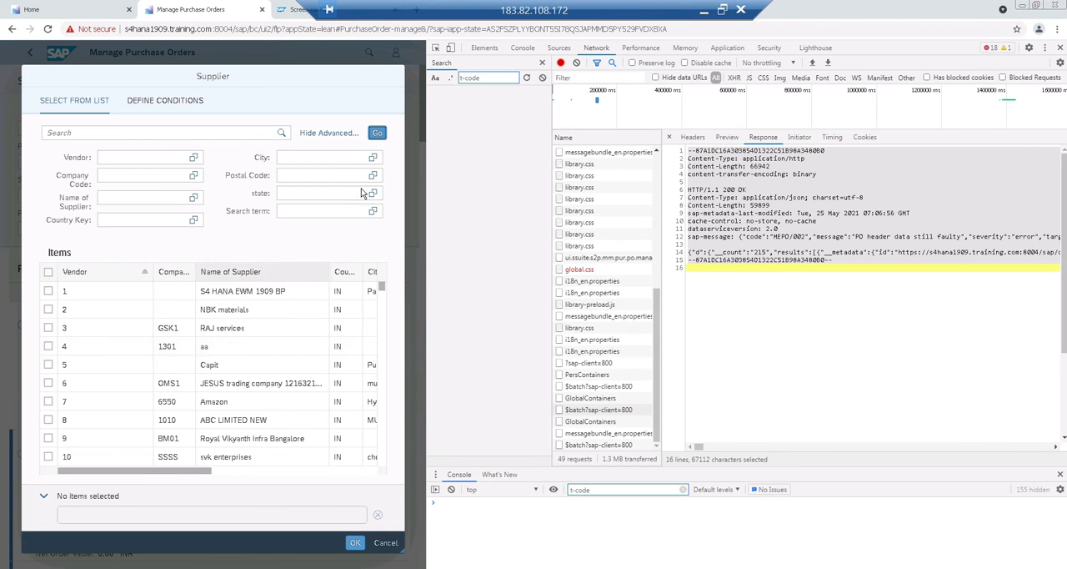
# Run the unfiltered Supplier value help search again and return to the ABAP Debugger at the breakpoint
pyautogui.click(377, 133)
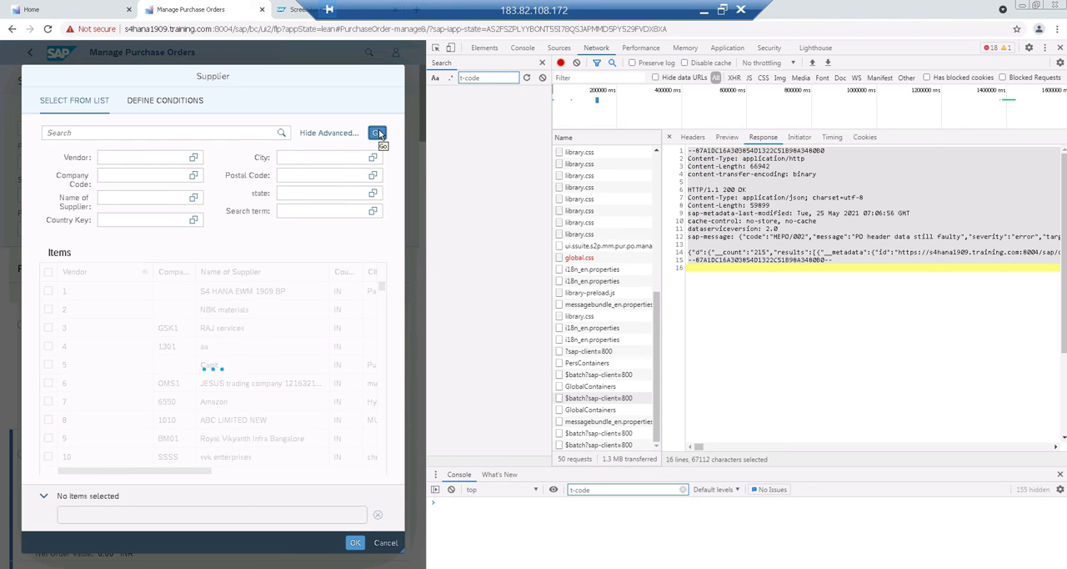
pyautogui.click(189, 568)
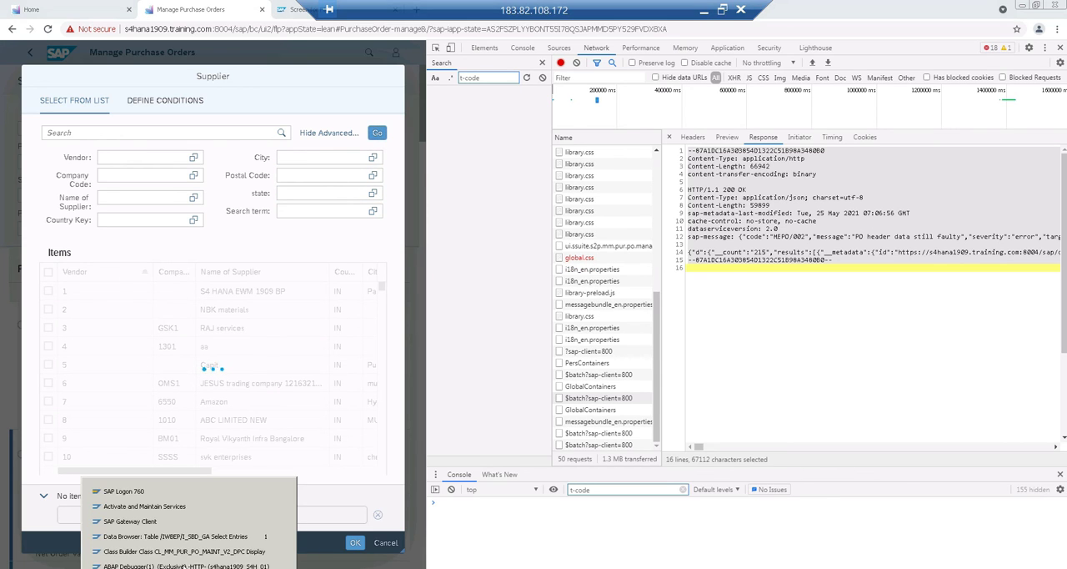
pyautogui.click(190, 564)
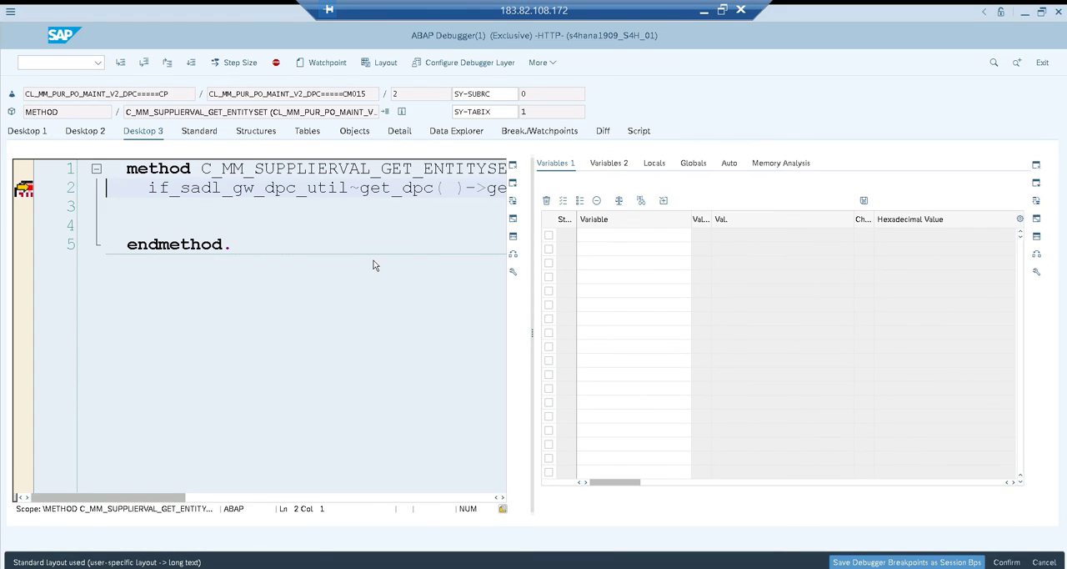
# Execute the get_entityset call and open the contents of ET_ENTITYSET from the local variables
pyautogui.press('F6')
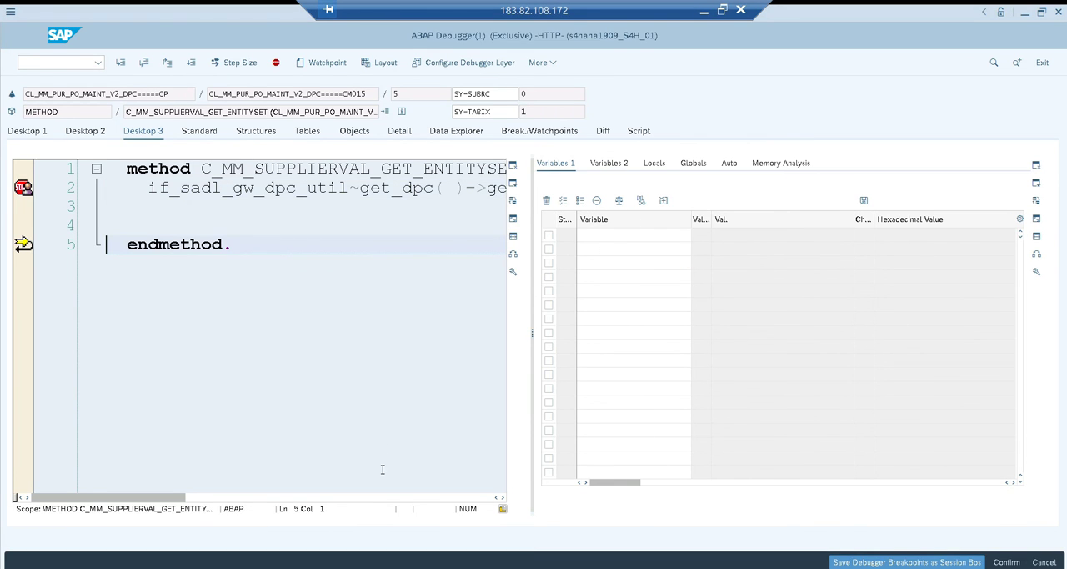
pyautogui.click(385, 497)
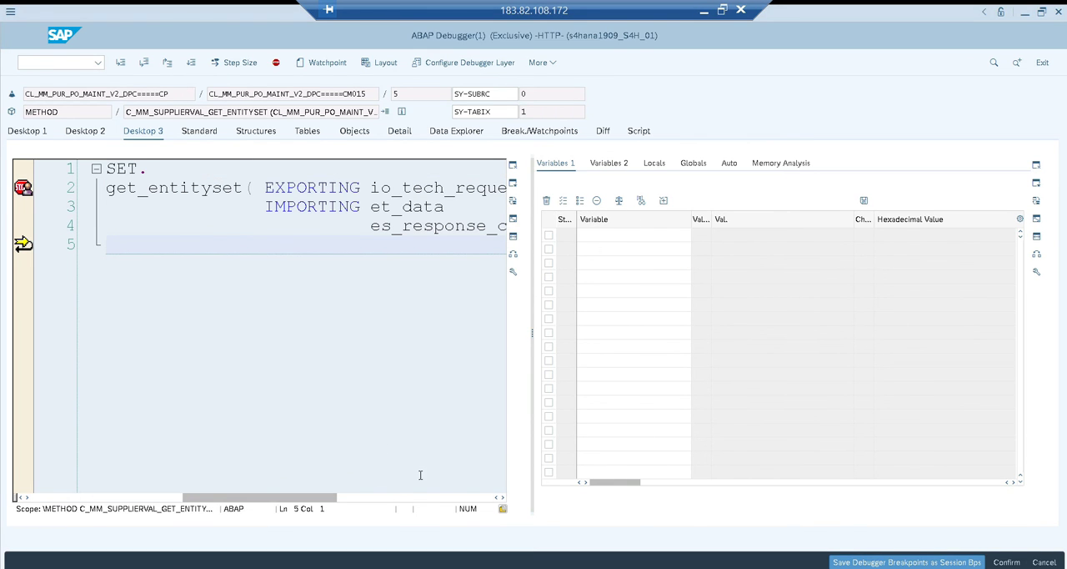
pyautogui.click(413, 498)
pyautogui.click(656, 163)
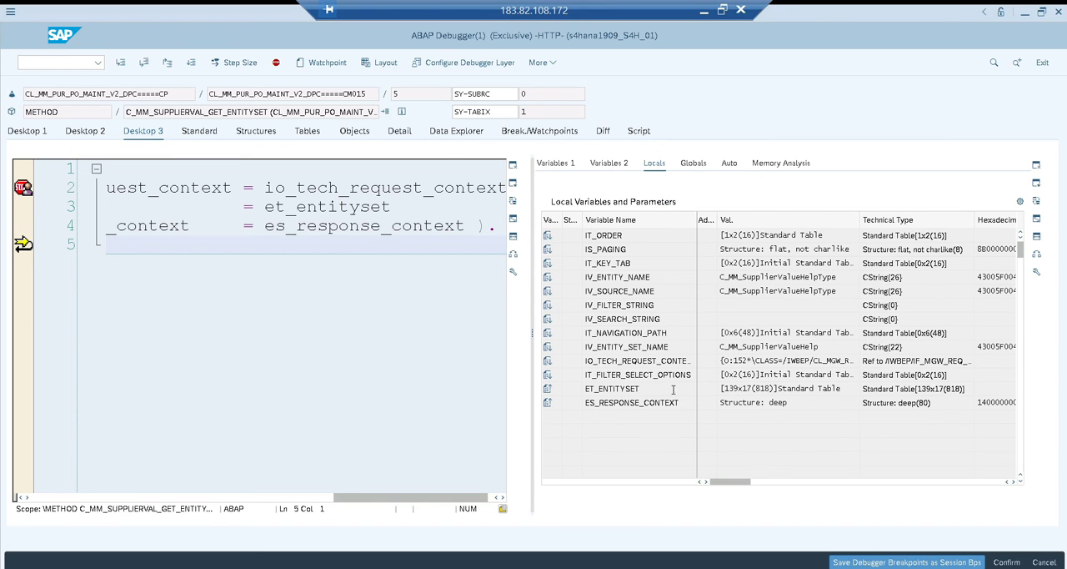
pyautogui.click(602, 389)
pyautogui.click(627, 388)
pyautogui.doubleClick(628, 388)
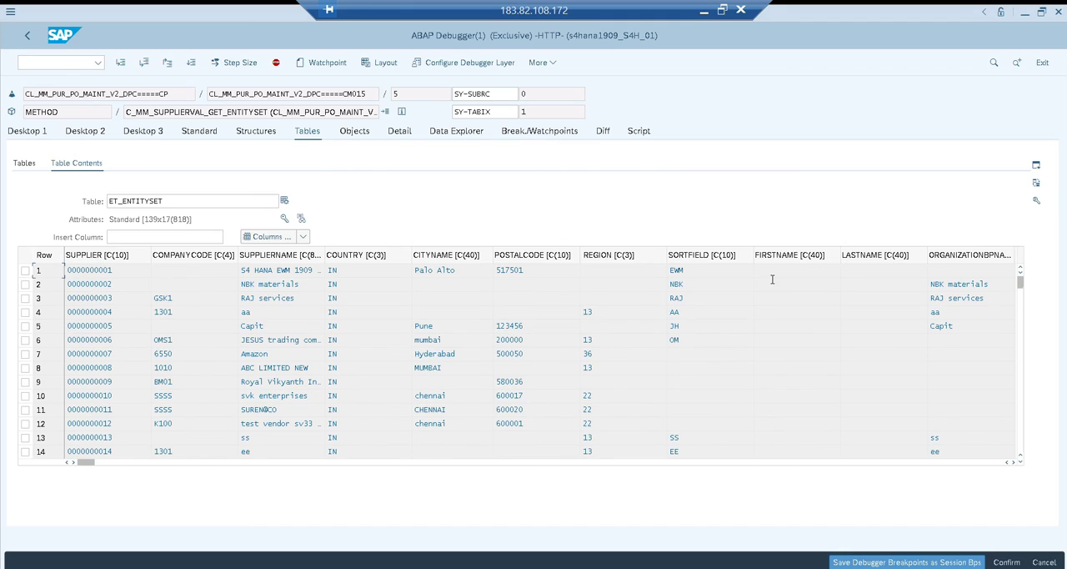
# Delete rows 6 to 139 from the ET_ENTITYSET table and continue execution back to the Supplier value help
pyautogui.click(1038, 201)
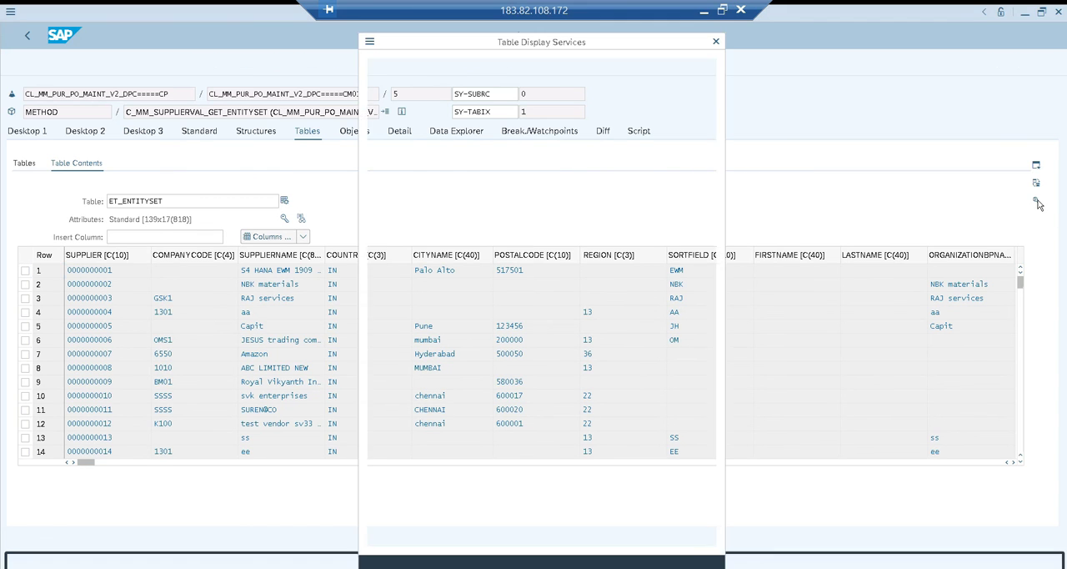
pyautogui.click(442, 431)
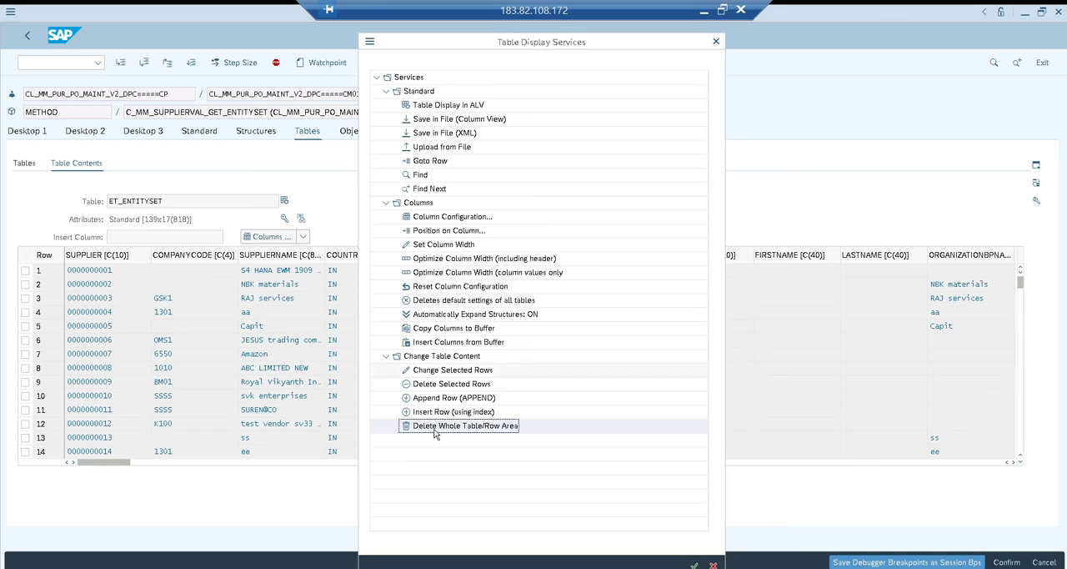
pyautogui.doubleClick(434, 429)
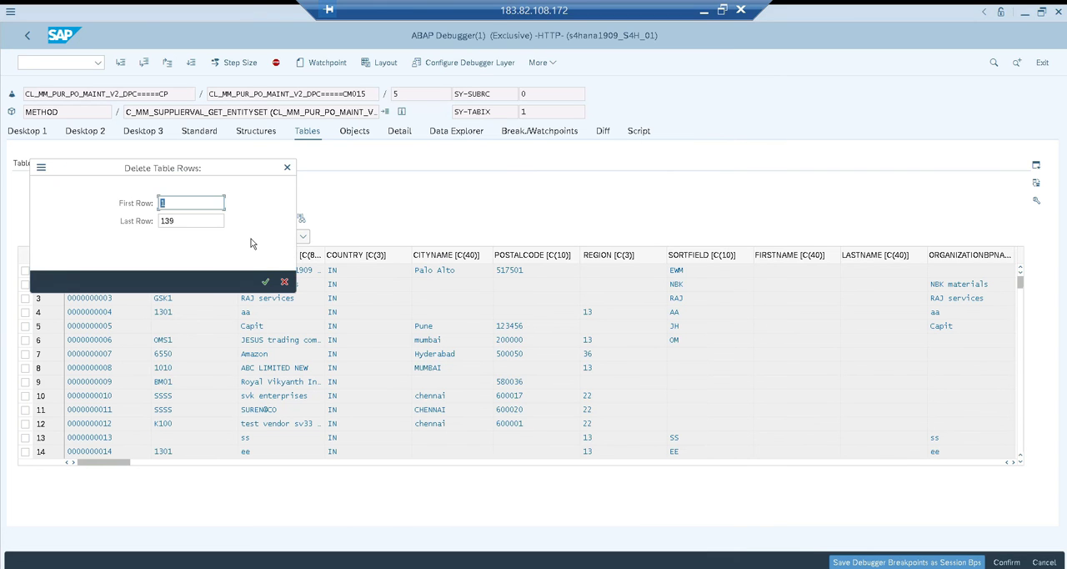
pyautogui.hotkey('shift', 'Tab')
pyautogui.write('6')
pyautogui.press('Return')
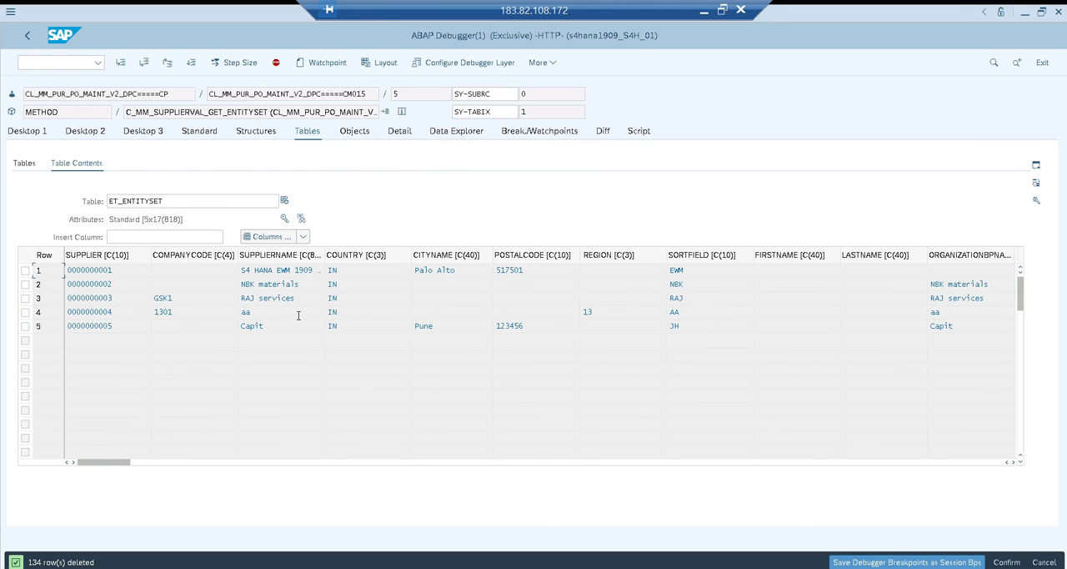
pyautogui.press('F8')
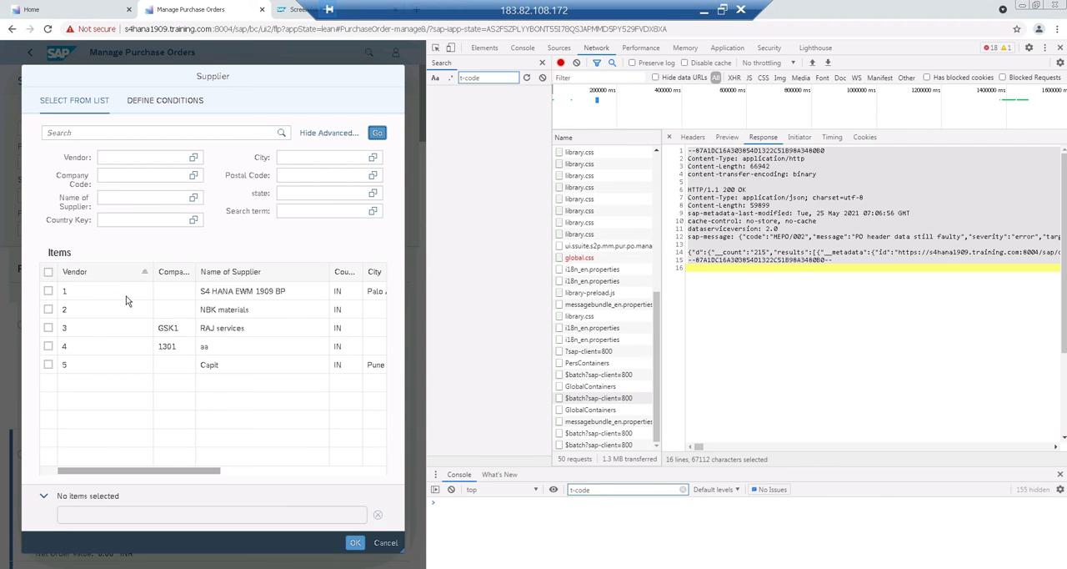